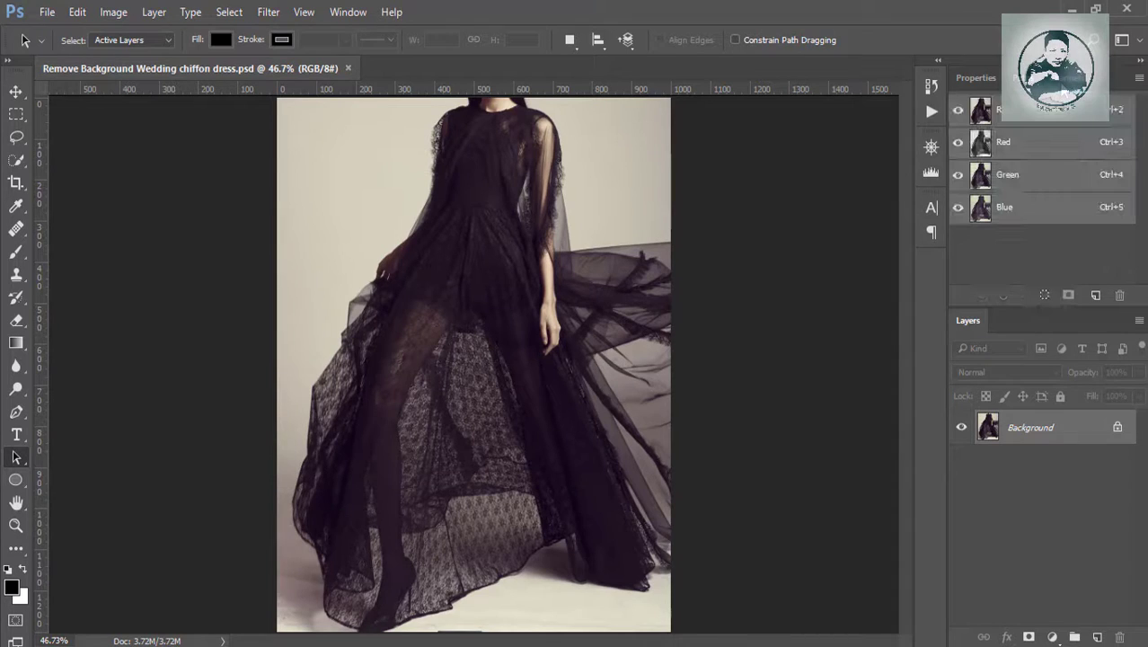
# Compare the Red, Green and Blue channels and settle on the high-contrast Green channel
pyautogui.click(1033, 143)
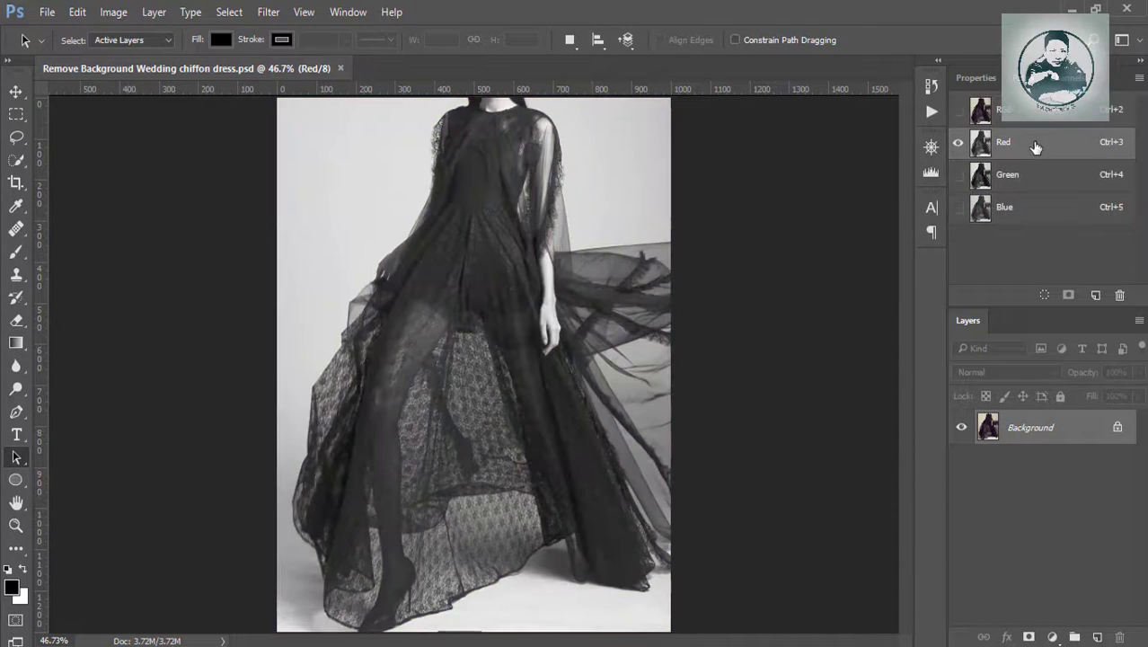
pyautogui.click(1028, 180)
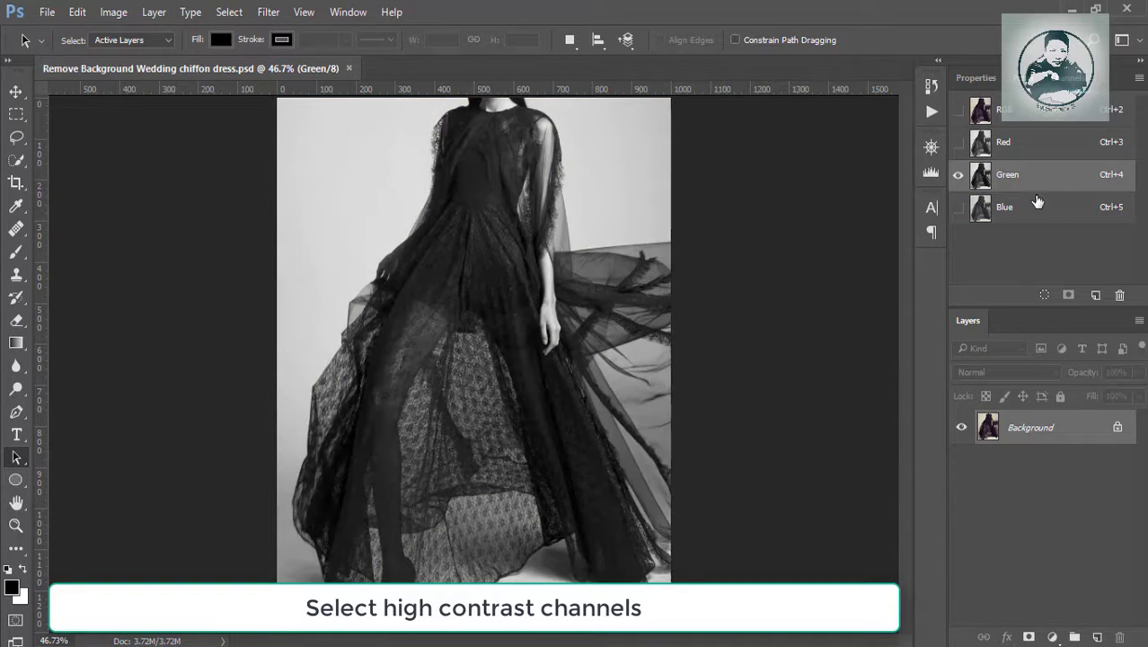
pyautogui.click(1038, 209)
pyautogui.click(1033, 178)
# Duplicate the Green channel as 'Green copy'
pyautogui.rightClick(1038, 182)
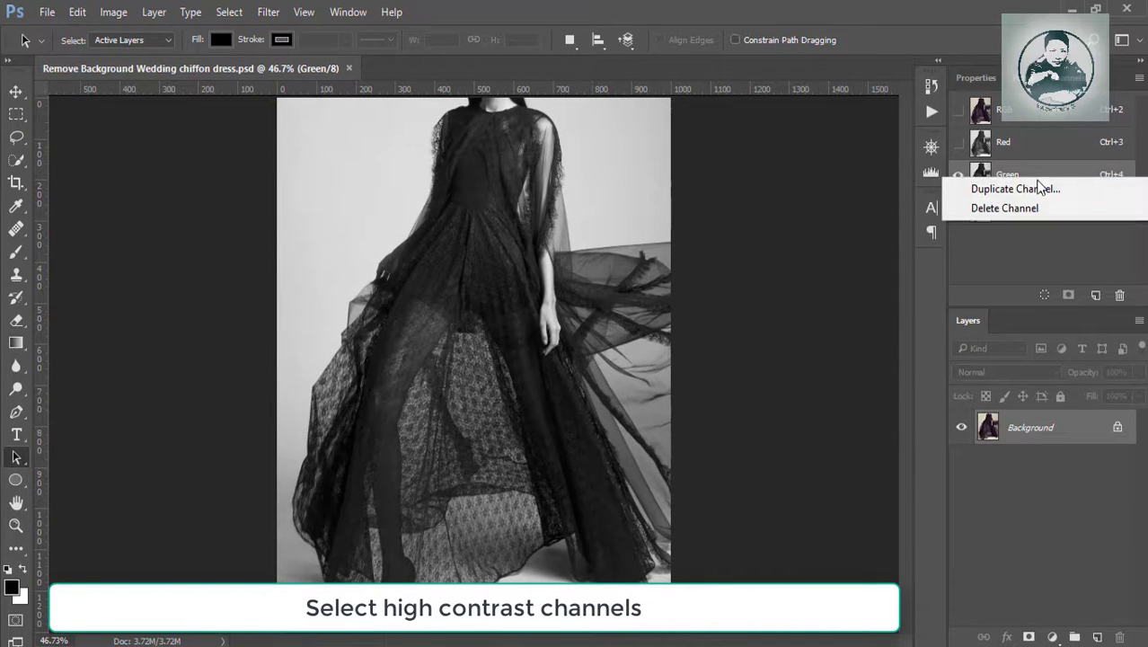
pyautogui.click(1036, 188)
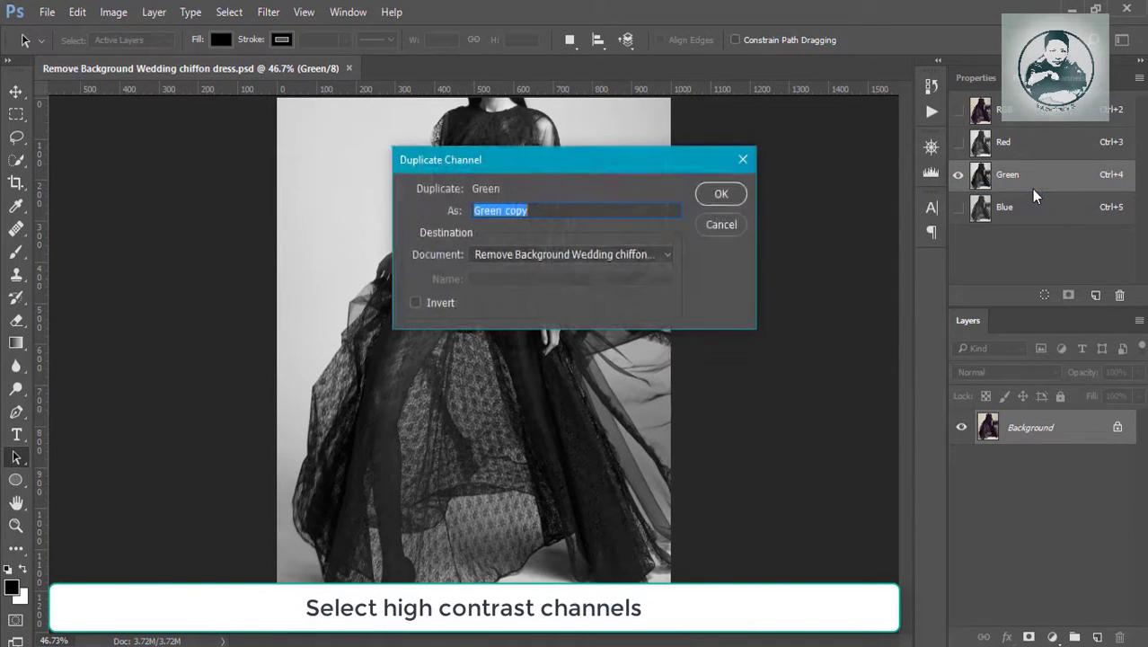
pyautogui.click(718, 196)
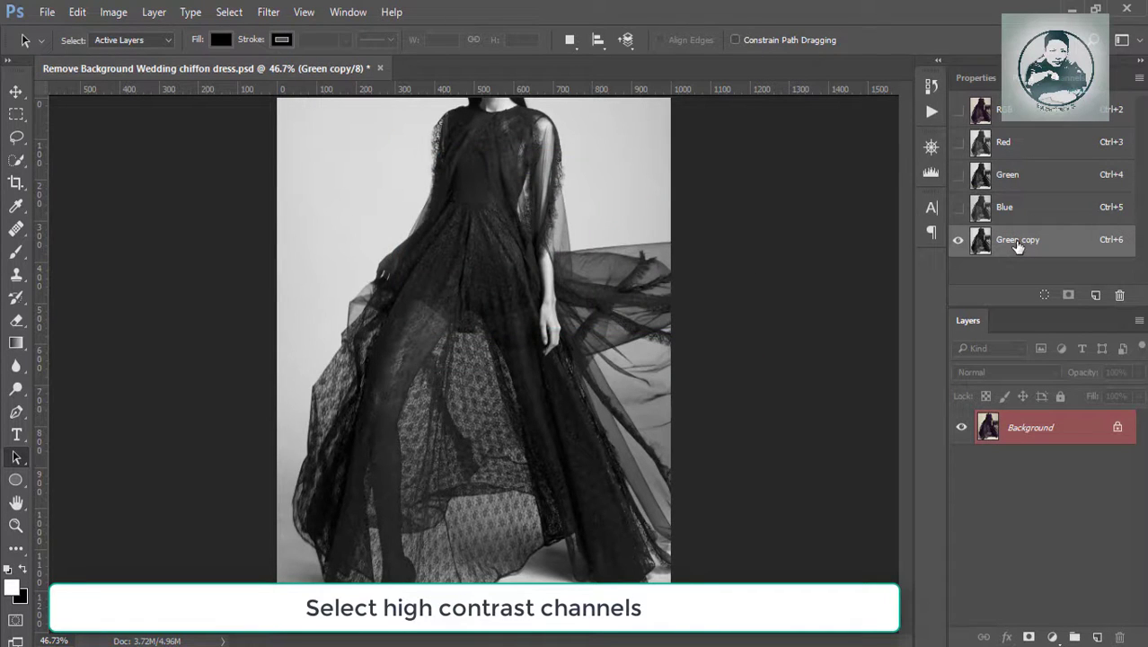
# Invert the Green copy channel with Image > Adjustments > Invert
pyautogui.click(126, 16)
pyautogui.moveTo(138, 57)
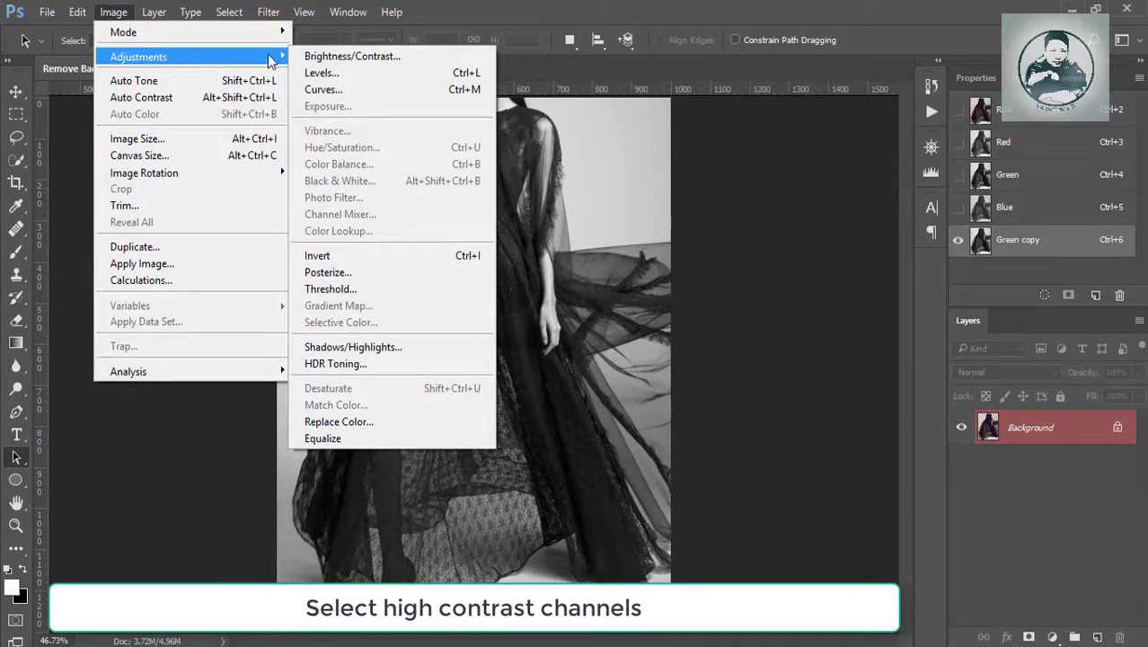
pyautogui.click(456, 257)
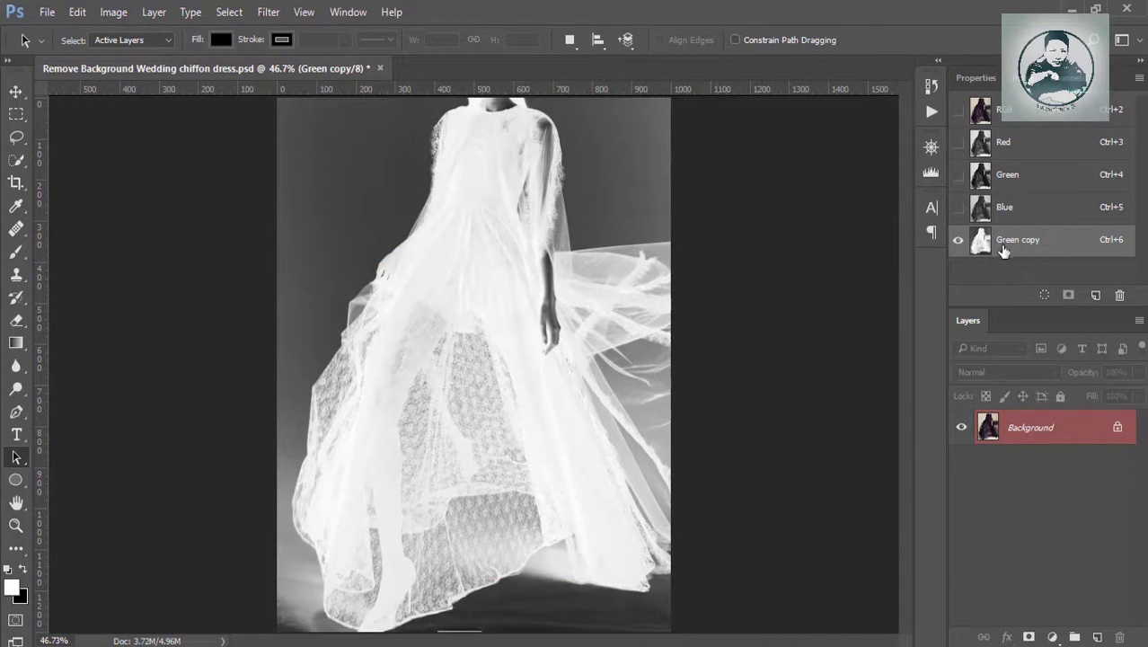
pyautogui.click(16, 252)
# Set the Brush to Overlay mode, 45% opacity and size 170
pyautogui.click(121, 254)
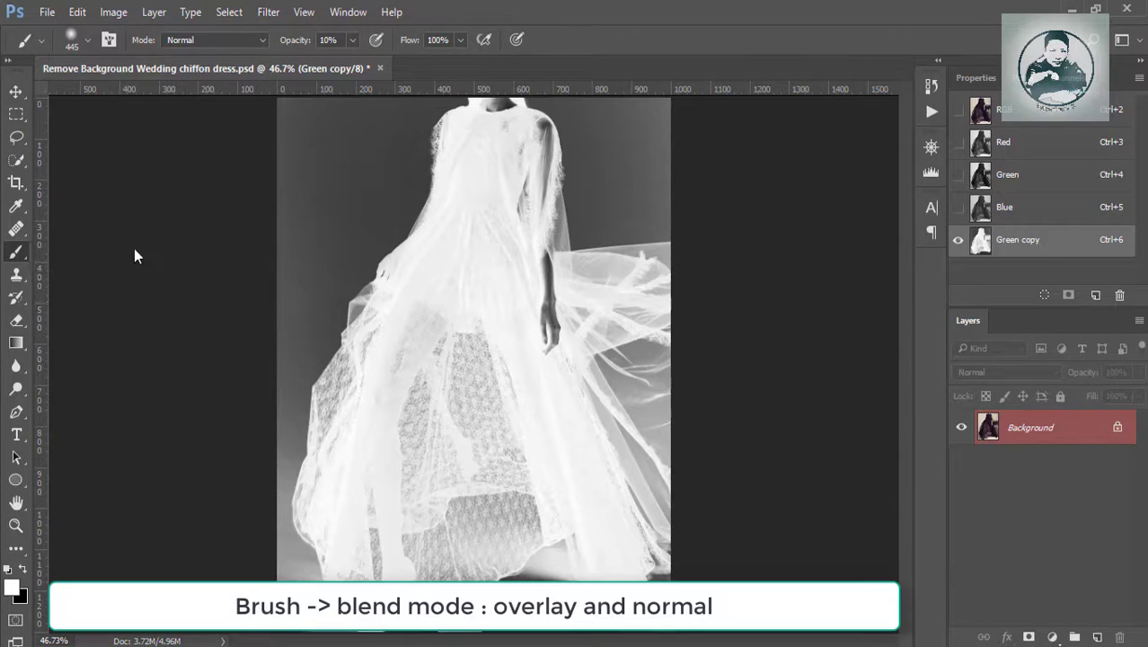
pyautogui.moveTo(482, 278); pyautogui.dragTo(470, 268)
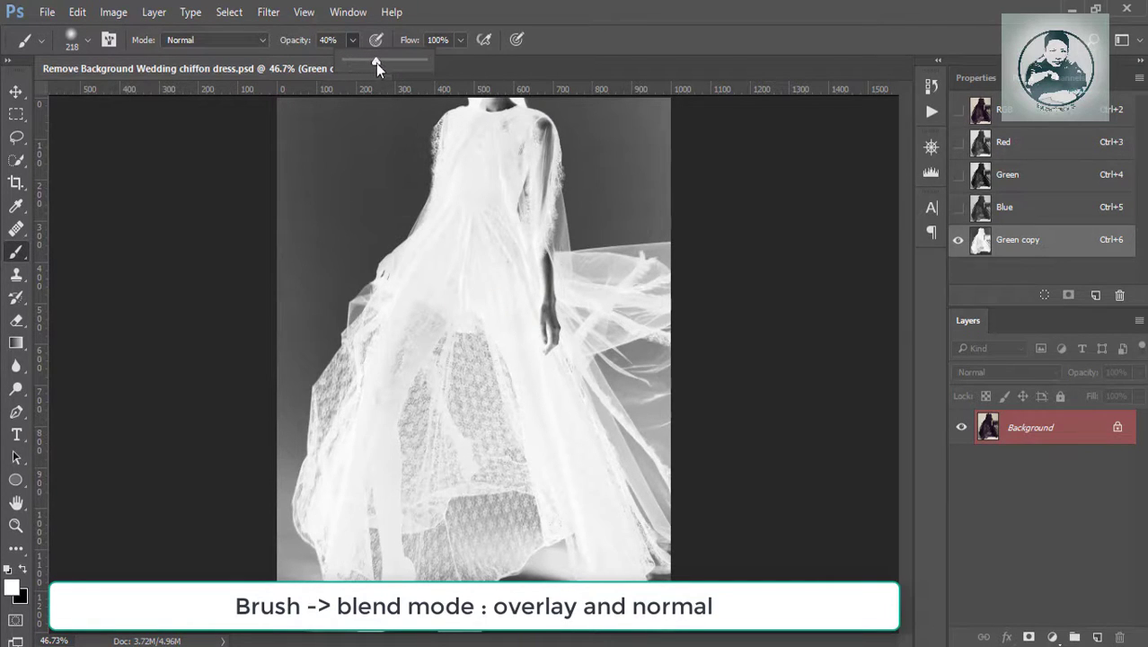
pyautogui.click(412, 206)
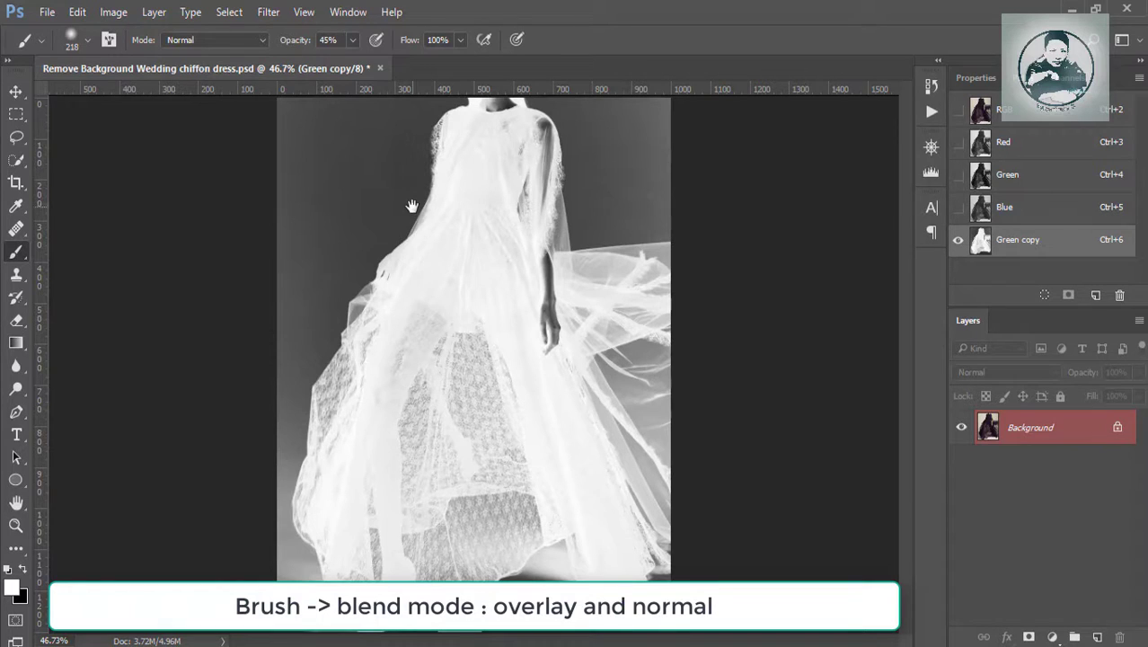
pyautogui.scroll(1, 422, 219)
pyautogui.scroll(3, 406, 254)
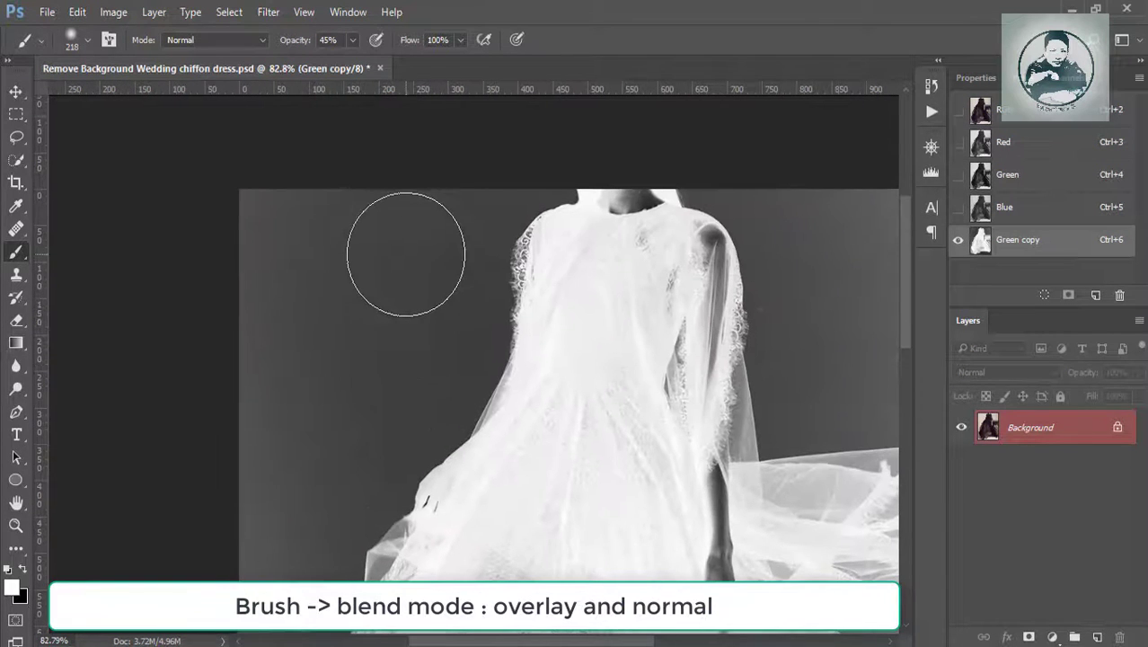
pyautogui.keyDown('shift'); pyautogui.rightClick(406, 254); pyautogui.keyUp('shift')
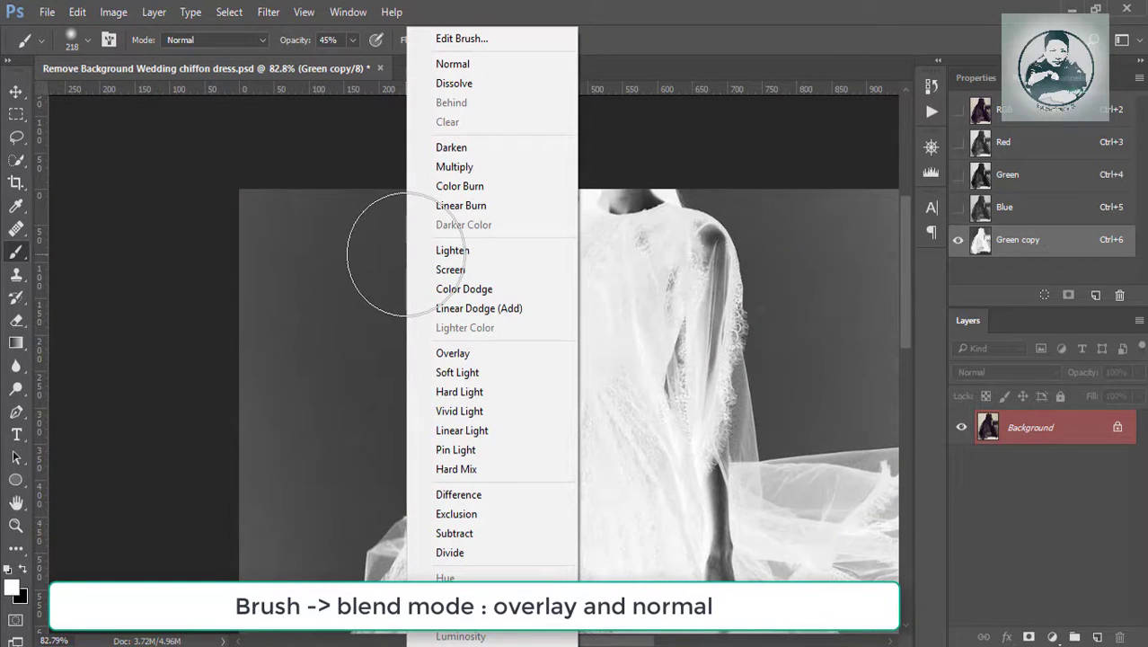
pyautogui.click(641, 32)
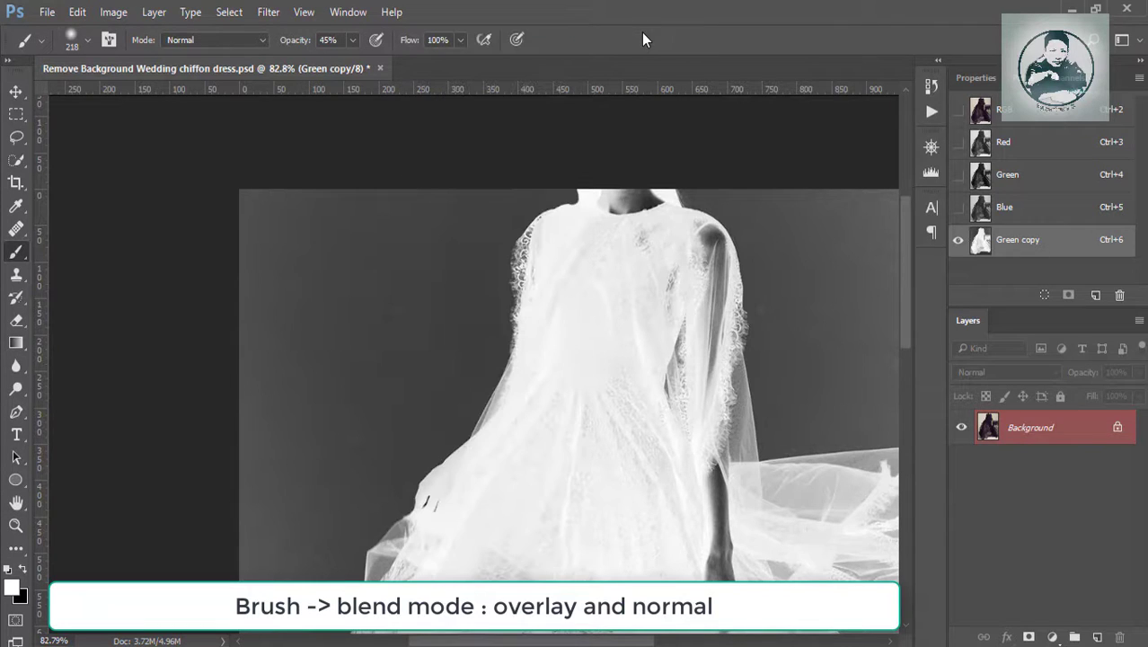
pyautogui.click(264, 41)
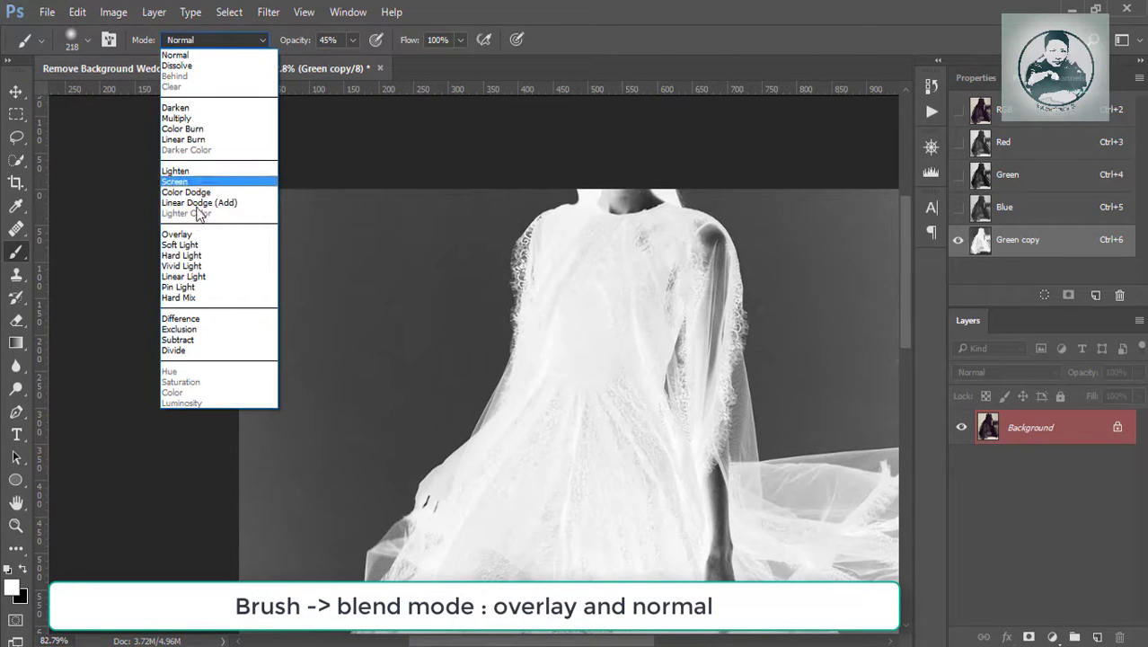
pyautogui.click(236, 236)
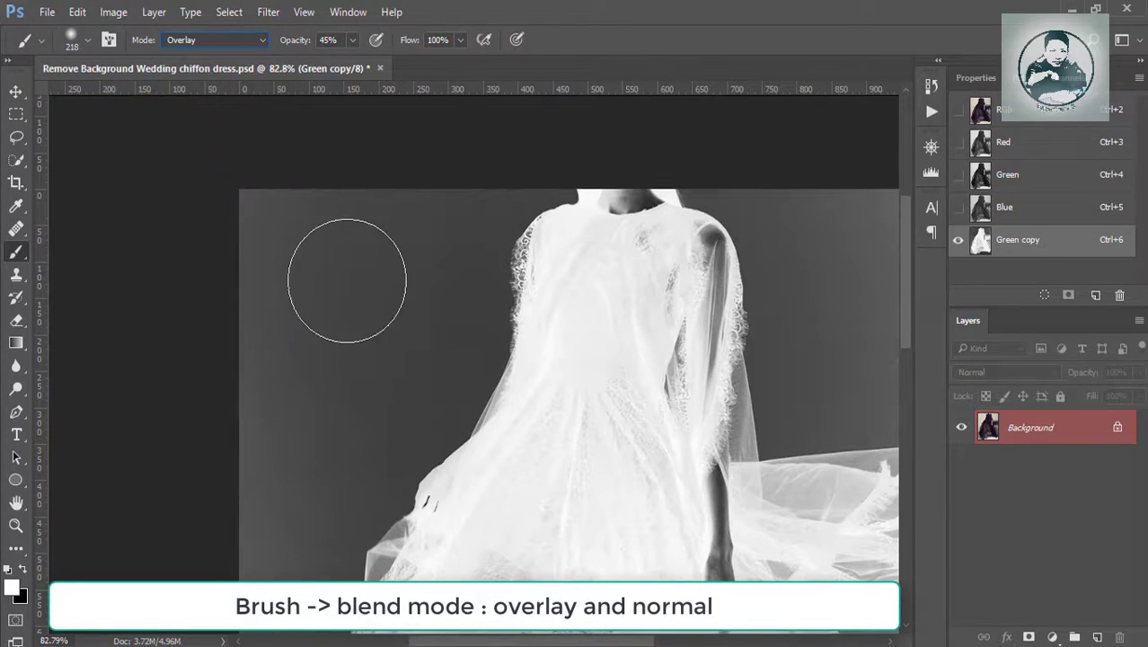
pyautogui.moveTo(376, 258); pyautogui.dragTo(353, 264)
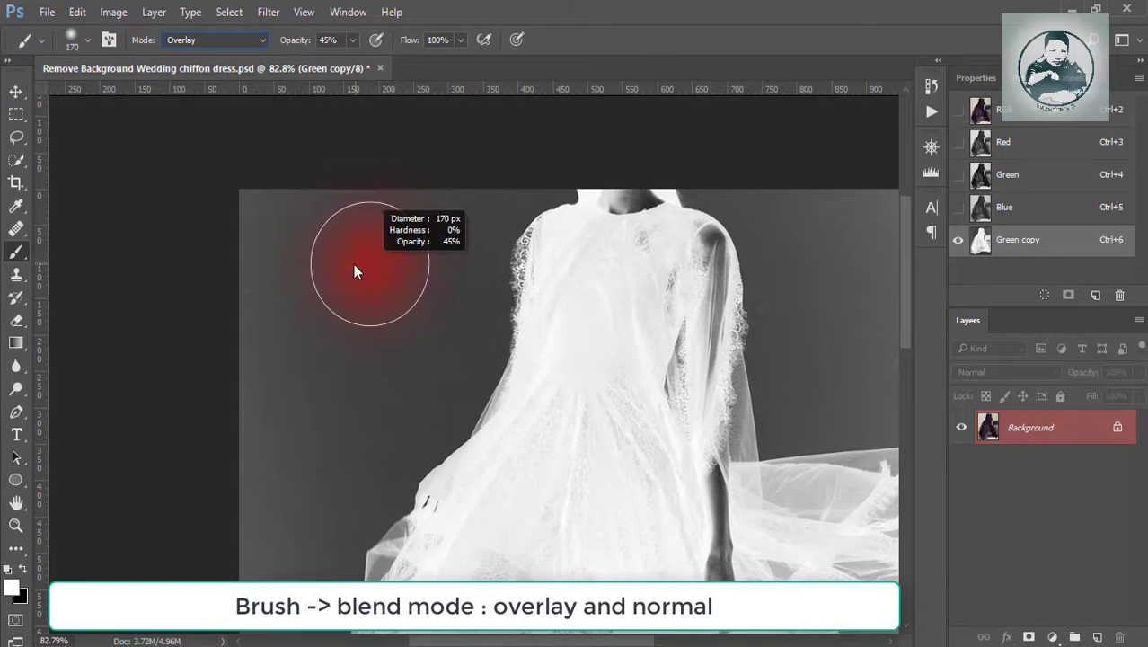
# Make black the foreground colour and darken the top-left and left-edge backdrop
pyautogui.click(12, 587)
pyautogui.moveTo(633, 347); pyautogui.dragTo(514, 465)
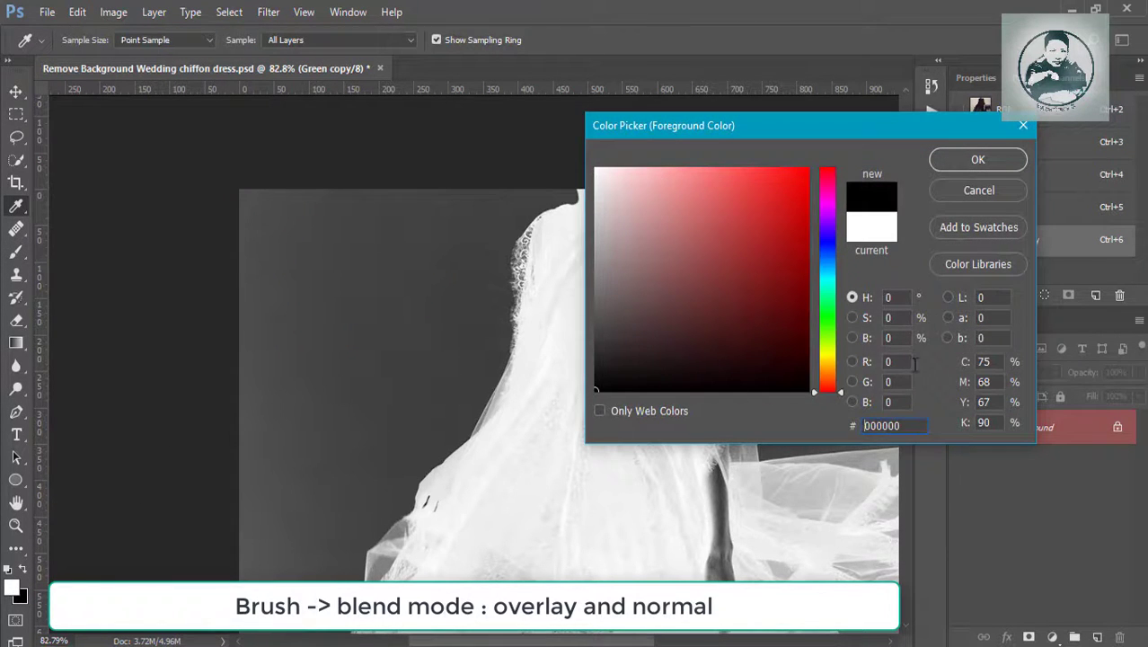
pyautogui.click(959, 162)
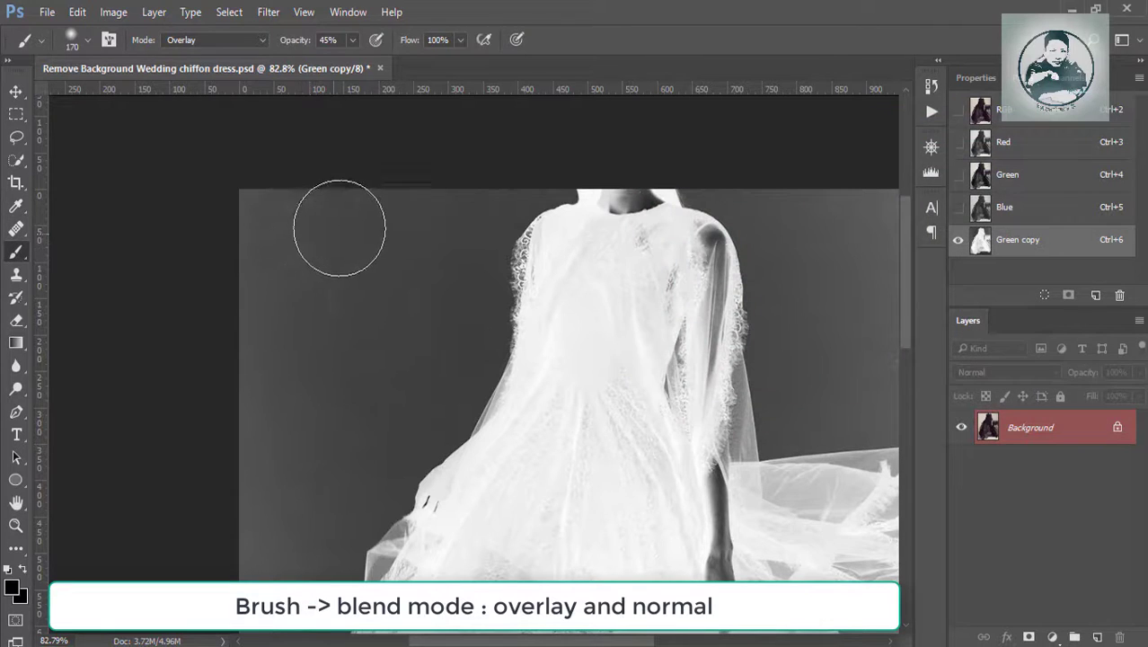
pyautogui.moveTo(340, 228)
pyautogui.mouseDown()
pyautogui.moveTo(307, 208)
pyautogui.moveTo(328, 208)
pyautogui.moveTo(312, 248)
pyautogui.moveTo(390, 220)
pyautogui.moveTo(395, 259)
pyautogui.mouseUp()
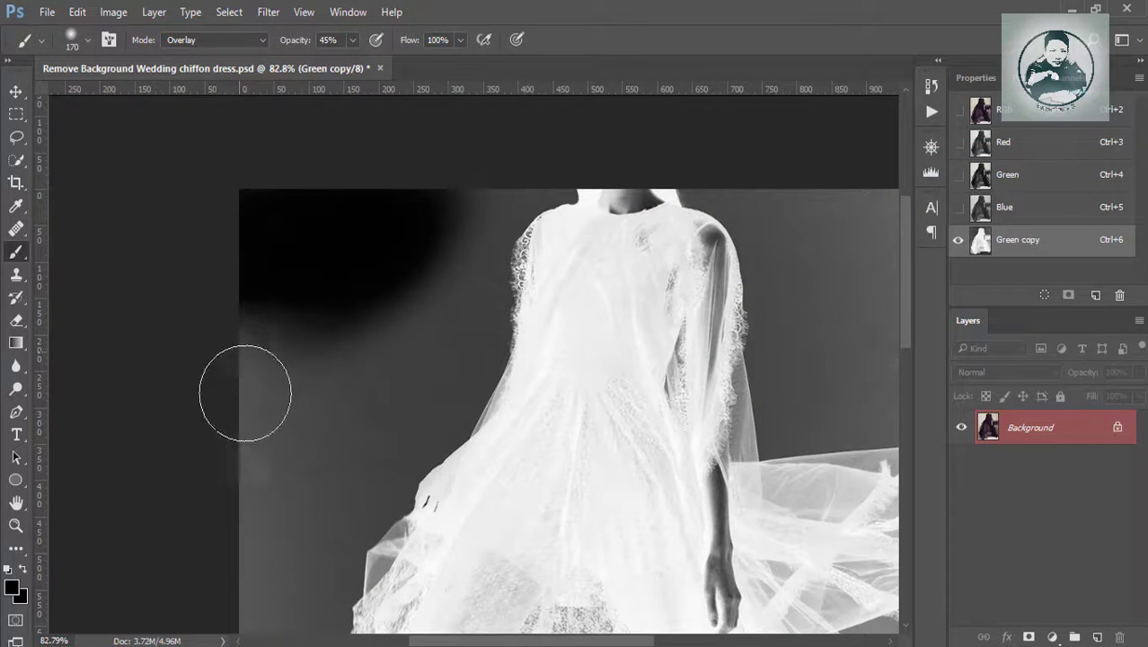
pyautogui.moveTo(243, 397)
pyautogui.mouseDown()
pyautogui.moveTo(348, 312)
pyautogui.moveTo(255, 322)
pyautogui.mouseUp()
pyautogui.moveTo(311, 418)
pyautogui.mouseDown()
pyautogui.moveTo(461, 243)
pyautogui.moveTo(582, 172)
pyautogui.mouseUp()
# Paint the backdrop left, lower-left, right and below the dress near-black
pyautogui.scroll(3, 496, 212)
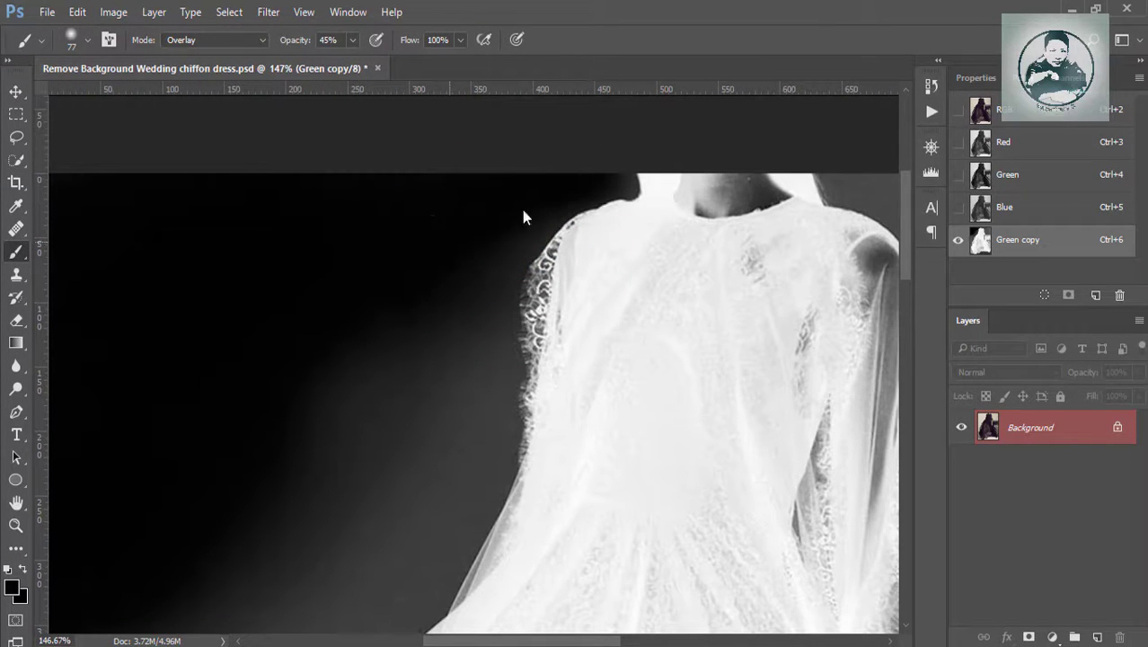
pyautogui.scroll(-3, 356, 366)
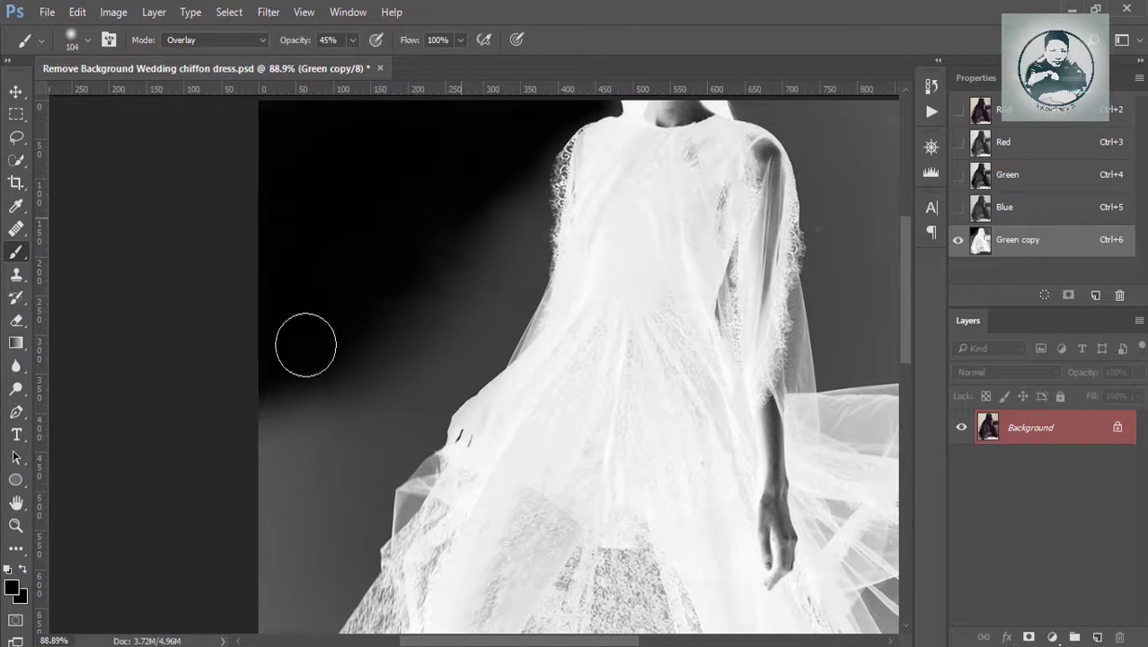
pyautogui.moveTo(307, 342)
pyautogui.mouseDown()
pyautogui.moveTo(477, 252)
pyautogui.moveTo(513, 210)
pyautogui.moveTo(409, 324)
pyautogui.mouseUp()
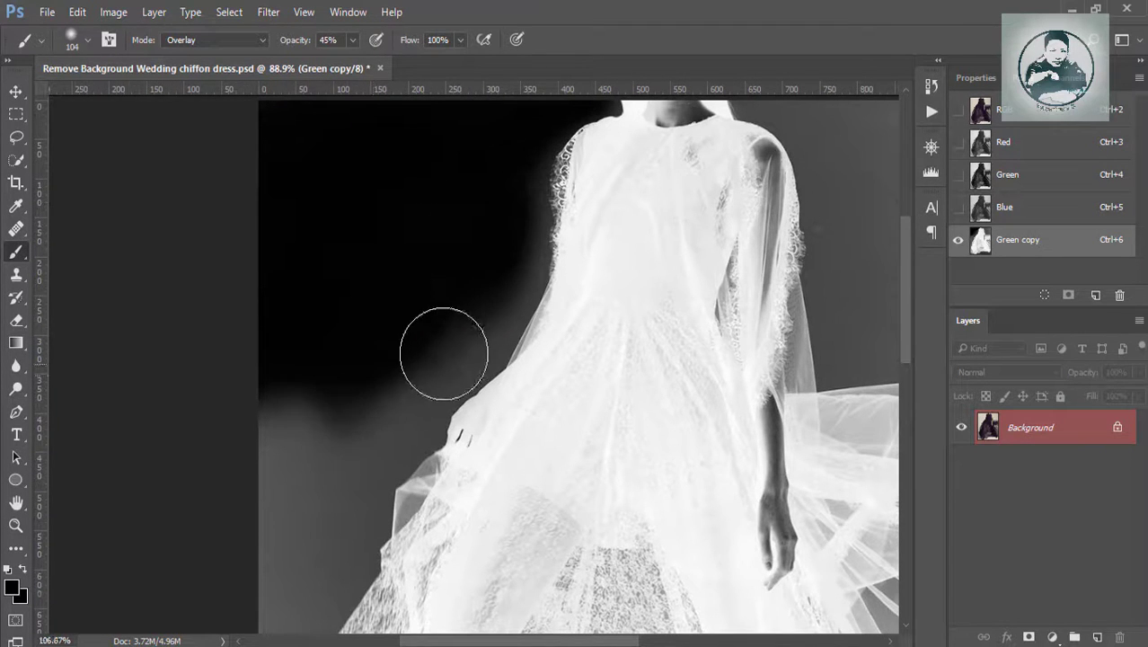
pyautogui.scroll(2, 444, 353)
pyautogui.moveTo(376, 385); pyautogui.dragTo(205, 482)
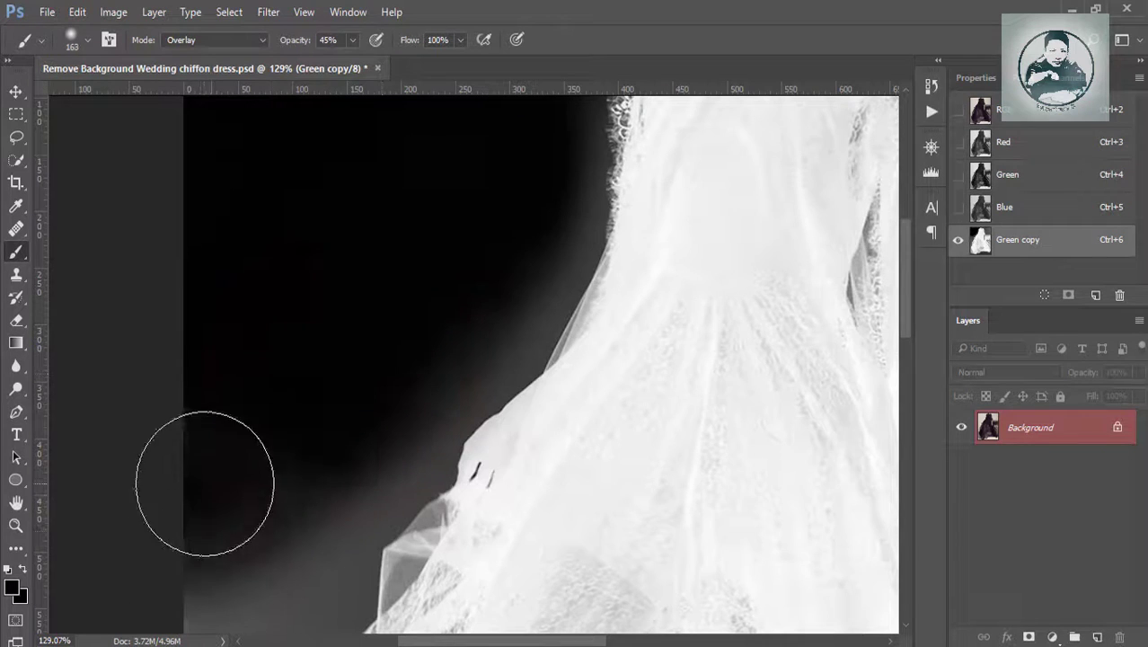
pyautogui.scroll(-3, 205, 482)
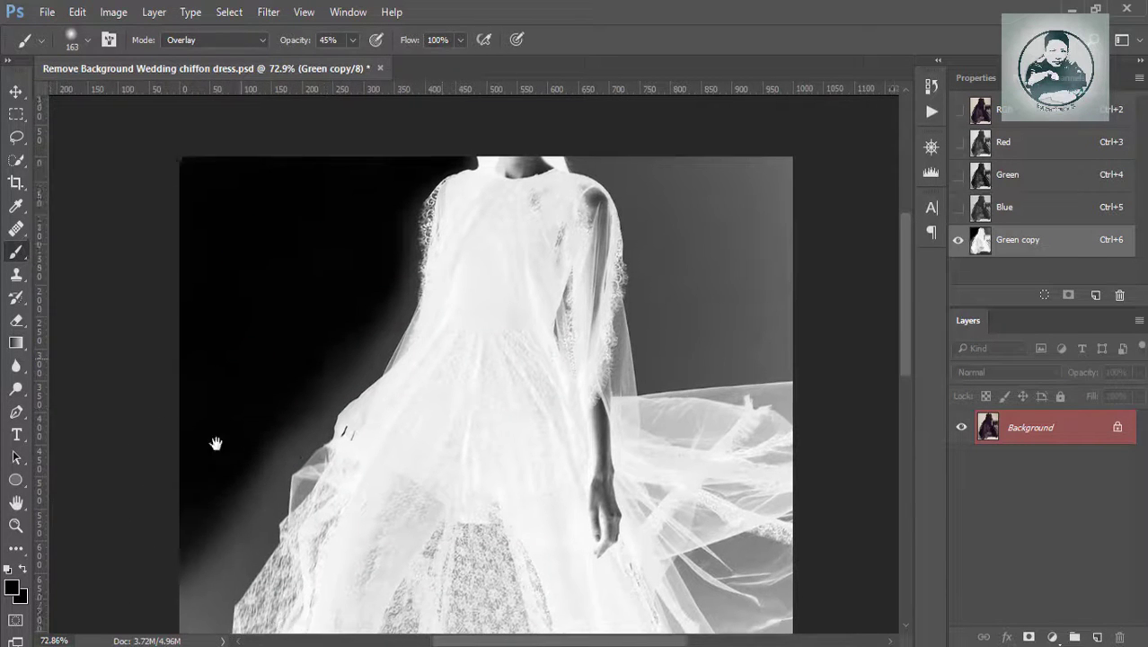
pyautogui.scroll(2, 215, 442)
pyautogui.moveTo(481, 345)
pyautogui.mouseDown()
pyautogui.moveTo(575, 282)
pyautogui.moveTo(638, 308)
pyautogui.moveTo(523, 379)
pyautogui.moveTo(340, 213)
pyautogui.moveTo(460, 371)
pyautogui.moveTo(605, 463)
pyautogui.moveTo(484, 445)
pyautogui.mouseUp()
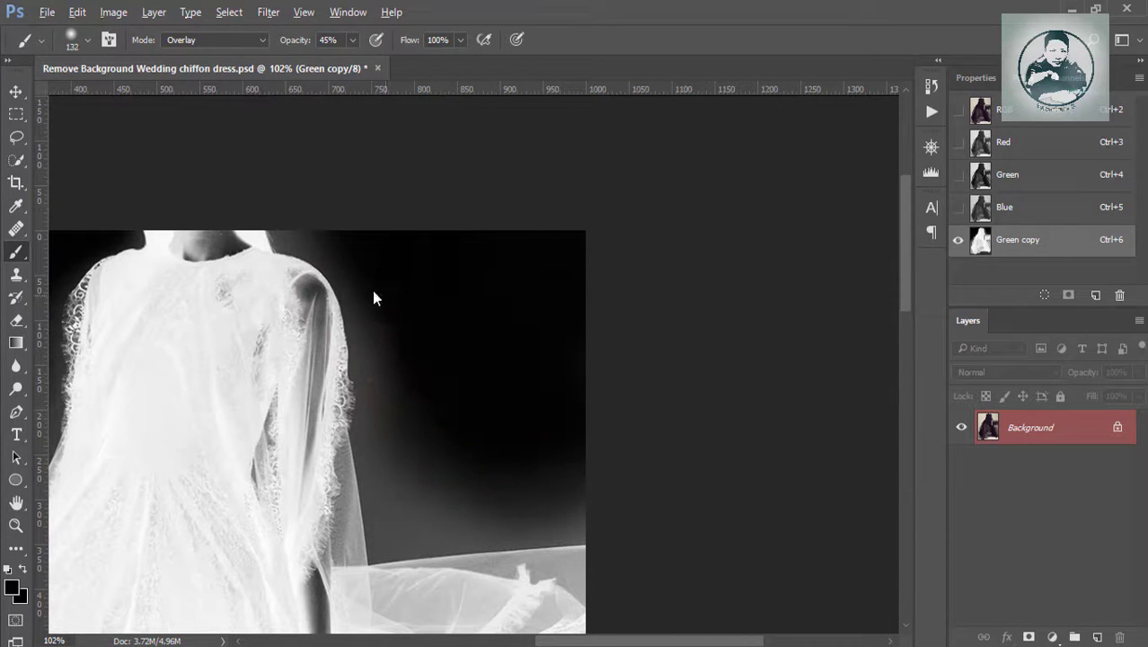
pyautogui.moveTo(371, 289)
pyautogui.mouseDown()
pyautogui.moveTo(405, 448)
pyautogui.moveTo(612, 502)
pyautogui.moveTo(486, 489)
pyautogui.moveTo(445, 469)
pyautogui.mouseUp()
pyautogui.scroll(-5, 426, 430)
pyautogui.scroll(3, 451, 447)
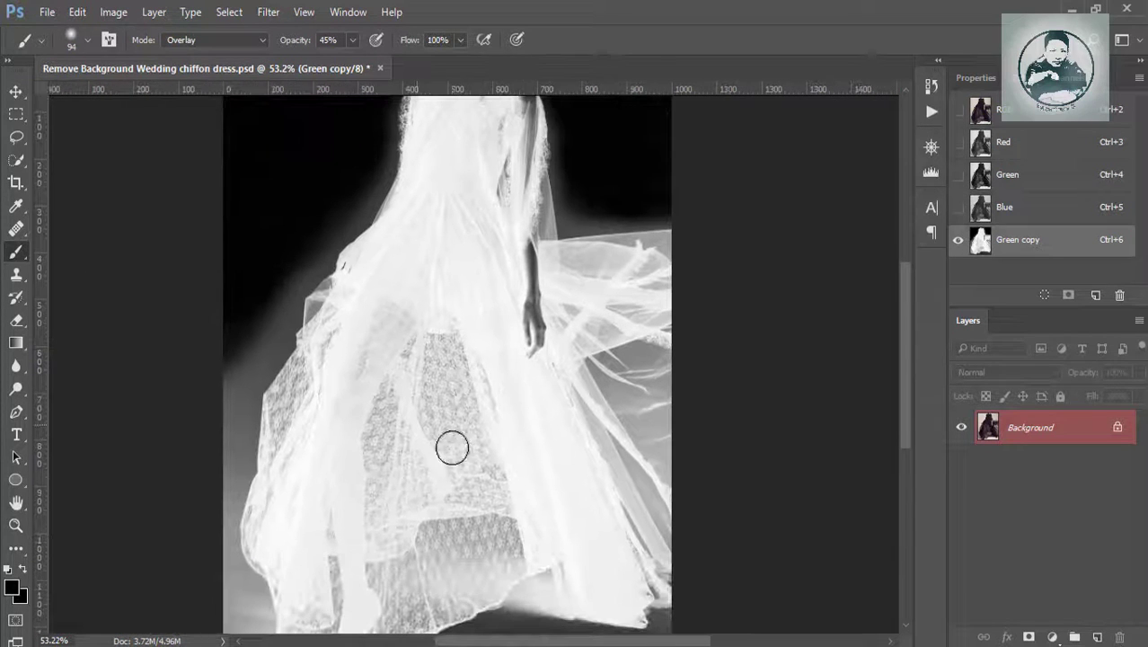
# Load Green copy as a selection and invert it to cover the backdrop
pyautogui.click(1045, 296)
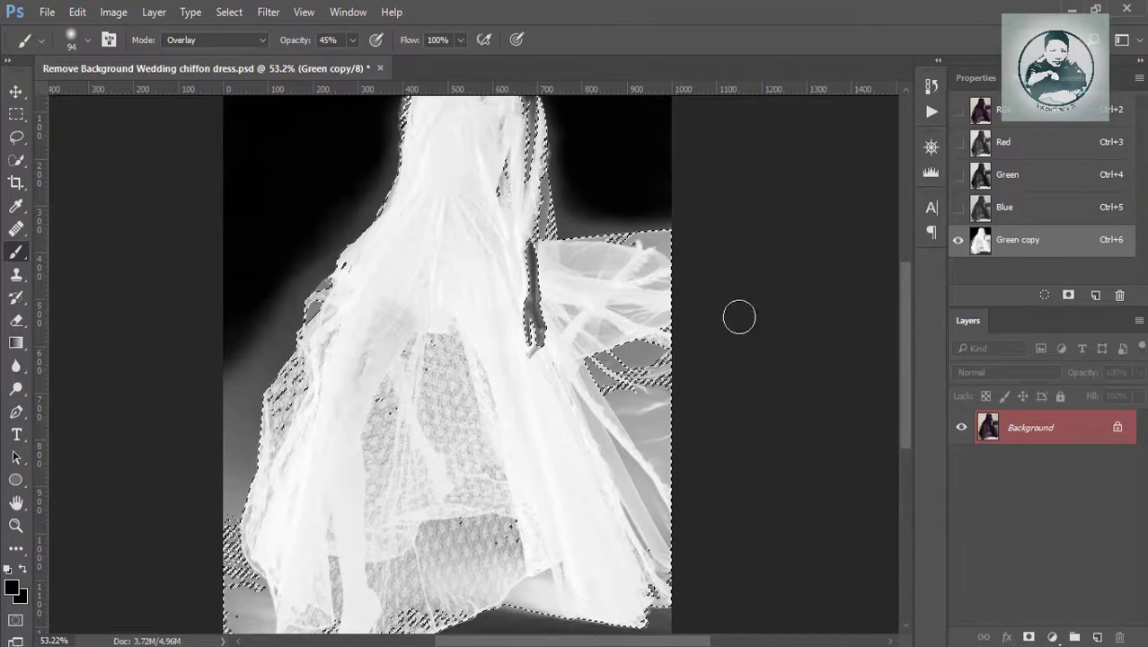
pyautogui.scroll(1, 468, 300)
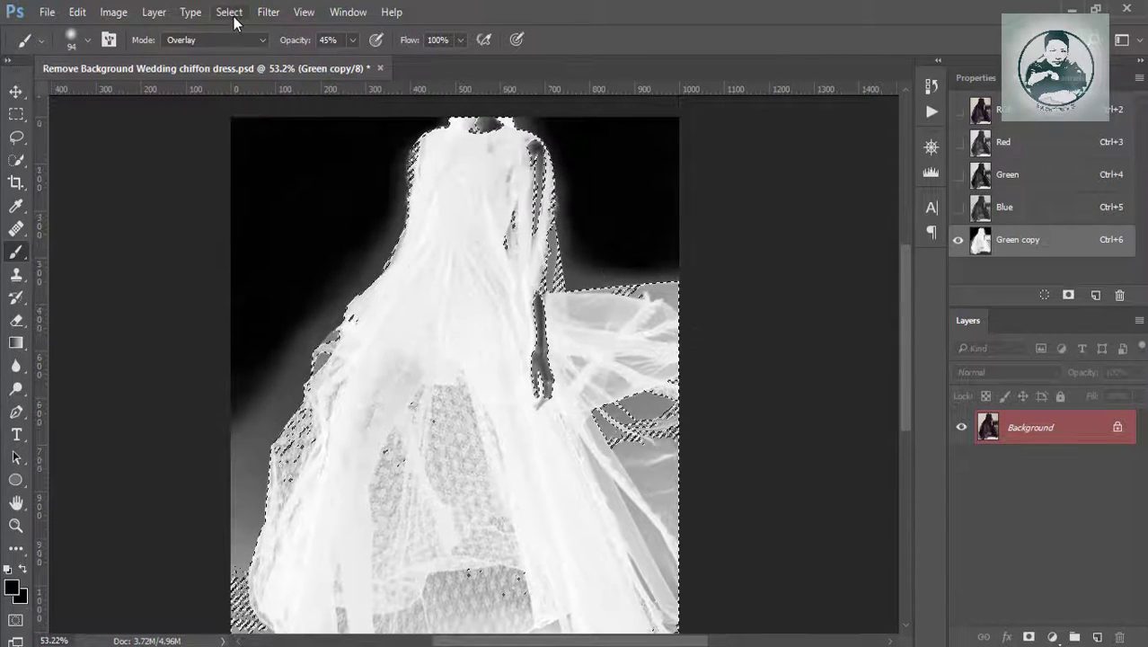
pyautogui.click(229, 12)
pyautogui.click(244, 80)
pyautogui.scroll(3, 311, 302)
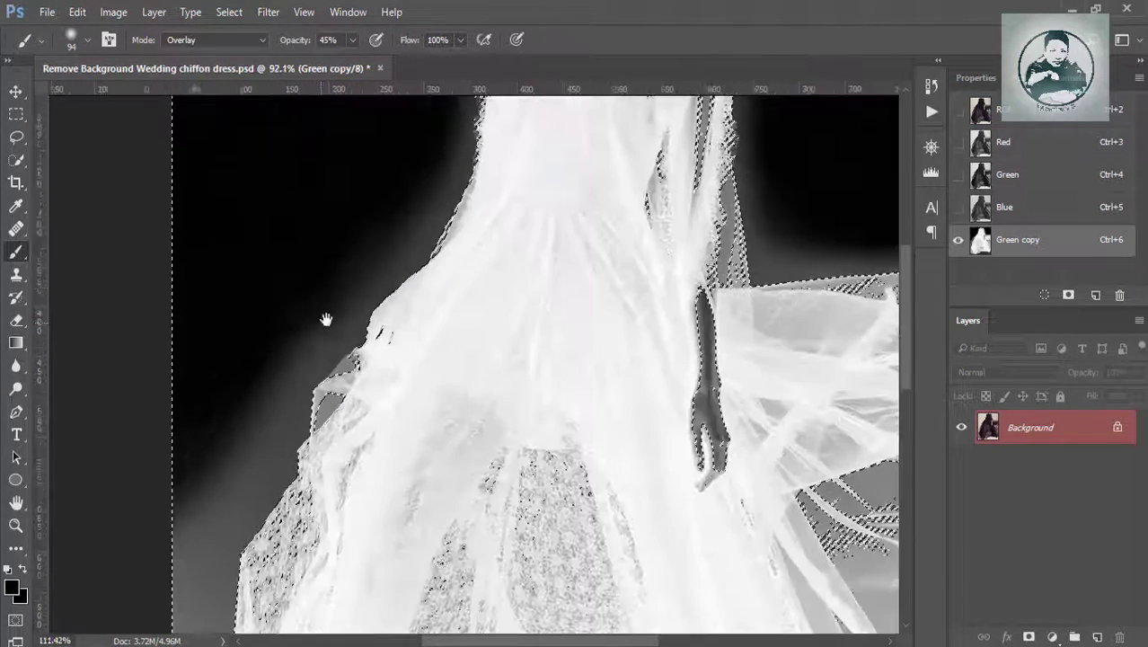
pyautogui.scroll(2, 325, 320)
# Darken the background along the dress edge and around the lower-left hem
pyautogui.moveTo(405, 315); pyautogui.dragTo(440, 290)
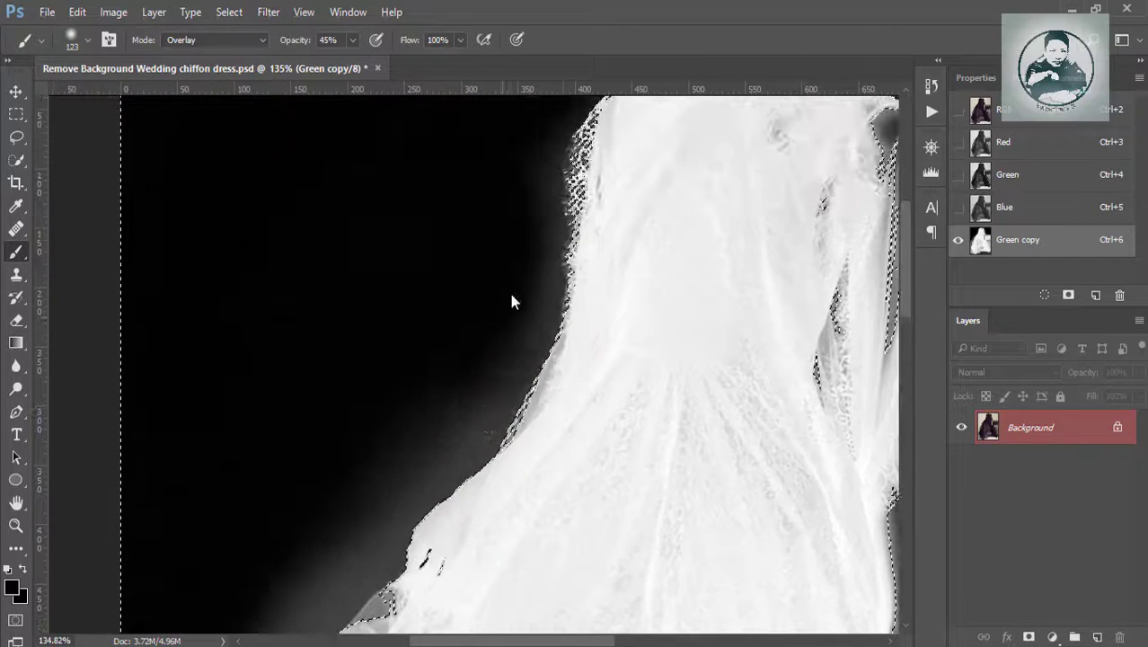
pyautogui.scroll(3, 518, 264)
pyautogui.moveTo(495, 333)
pyautogui.mouseDown()
pyautogui.moveTo(505, 243)
pyautogui.moveTo(467, 282)
pyautogui.moveTo(422, 377)
pyautogui.moveTo(442, 211)
pyautogui.mouseUp()
pyautogui.press('[')
pyautogui.press('[')
pyautogui.press('[')
pyautogui.moveTo(409, 313)
pyautogui.mouseDown()
pyautogui.moveTo(415, 364)
pyautogui.moveTo(480, 120)
pyautogui.moveTo(459, 228)
pyautogui.moveTo(340, 326)
pyautogui.moveTo(346, 358)
pyautogui.moveTo(415, 294)
pyautogui.moveTo(359, 366)
pyautogui.moveTo(359, 307)
pyautogui.moveTo(328, 415)
pyautogui.moveTo(334, 276)
pyautogui.moveTo(371, 274)
pyautogui.moveTo(352, 461)
pyautogui.moveTo(356, 404)
pyautogui.mouseUp()
pyautogui.press(']')
pyautogui.press(']')
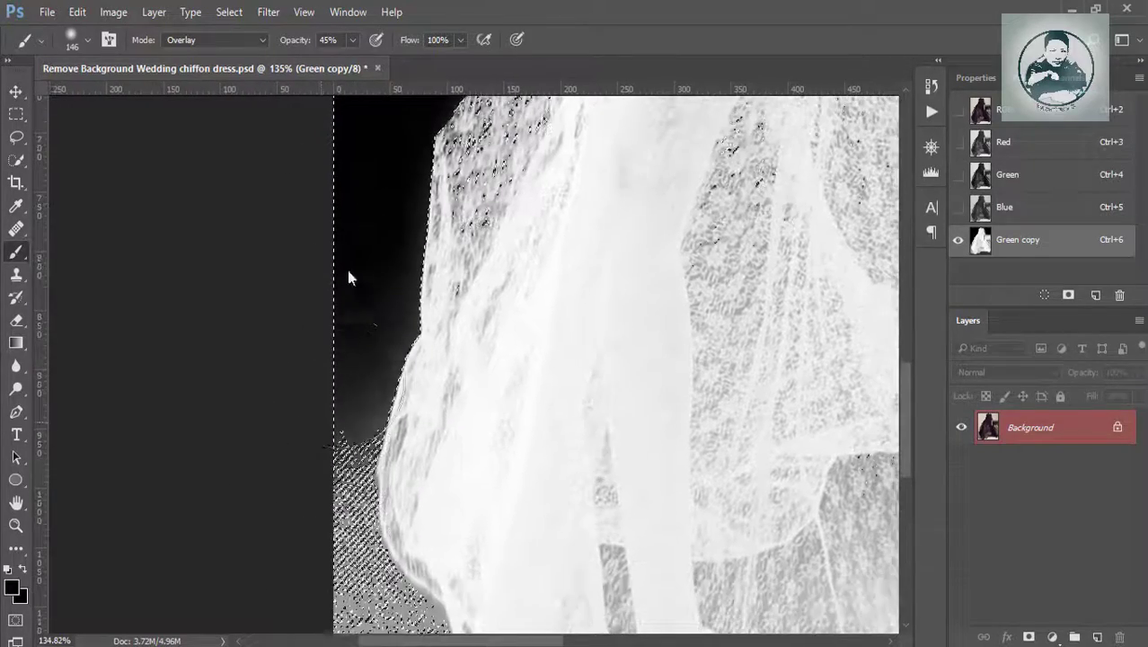
pyautogui.moveTo(345, 274); pyautogui.dragTo(308, 461)
pyautogui.scroll(-5, 346, 333)
pyautogui.moveTo(325, 409); pyautogui.dragTo(337, 572)
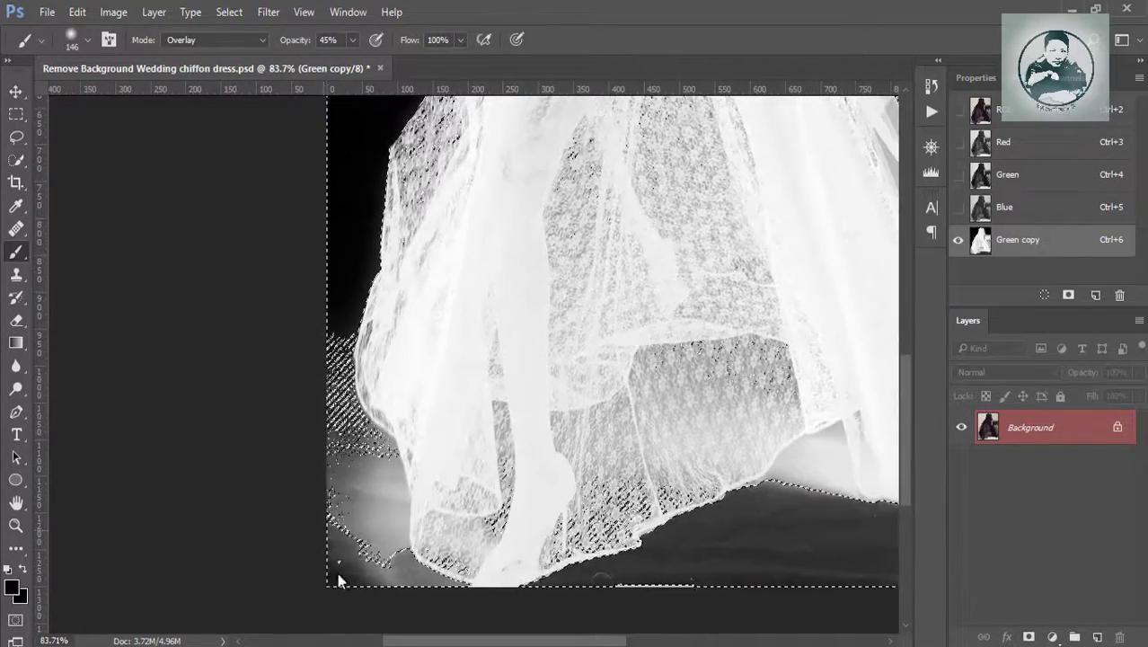
pyautogui.scroll(3, 336, 572)
pyautogui.moveTo(295, 436)
pyautogui.mouseDown()
pyautogui.moveTo(282, 460)
pyautogui.moveTo(337, 438)
pyautogui.moveTo(307, 461)
pyautogui.moveTo(366, 410)
pyautogui.moveTo(333, 431)
pyautogui.moveTo(386, 490)
pyautogui.moveTo(358, 423)
pyautogui.moveTo(300, 528)
pyautogui.moveTo(367, 546)
pyautogui.mouseUp()
# Darken the background along the bottom and right below the dress
pyautogui.press('[')
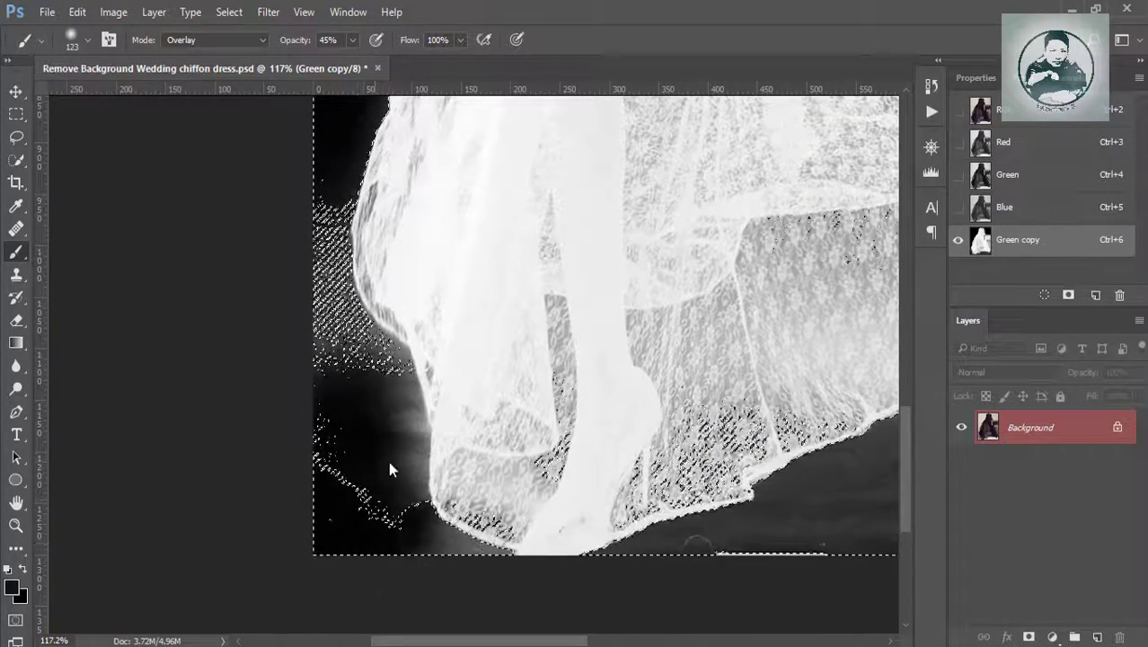
pyautogui.hscroll(5, 563, 436)
pyautogui.scroll(-1, 563, 436)
pyautogui.moveTo(704, 437); pyautogui.dragTo(448, 402)
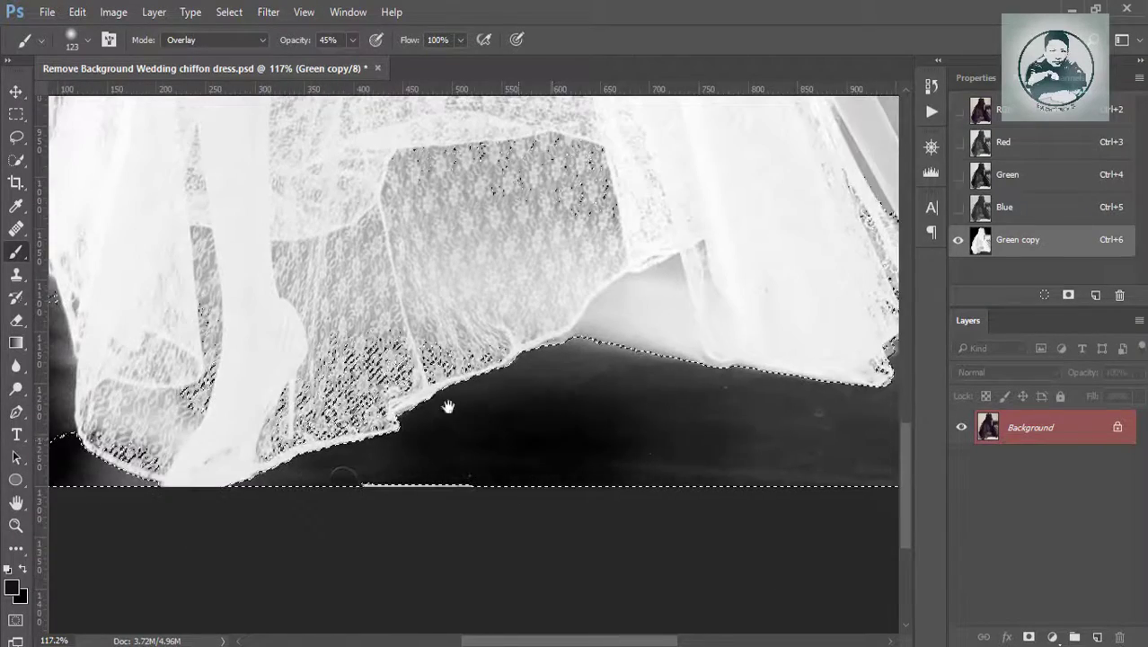
pyautogui.hscroll(2, 448, 401)
pyautogui.scroll(-1, 449, 402)
pyautogui.moveTo(588, 405)
pyautogui.mouseDown()
pyautogui.moveTo(546, 377)
pyautogui.moveTo(357, 392)
pyautogui.moveTo(343, 444)
pyautogui.moveTo(107, 495)
pyautogui.mouseUp()
pyautogui.moveTo(561, 436); pyautogui.dragTo(804, 429)
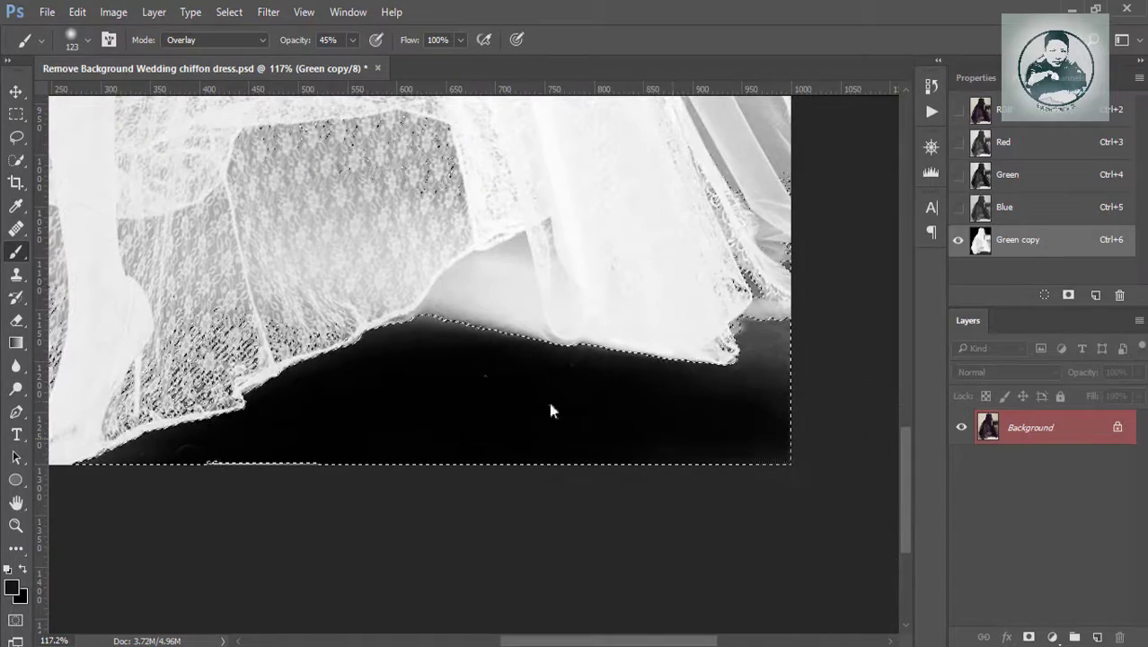
pyautogui.moveTo(811, 339)
pyautogui.mouseDown()
pyautogui.moveTo(760, 379)
pyautogui.moveTo(765, 390)
pyautogui.mouseUp()
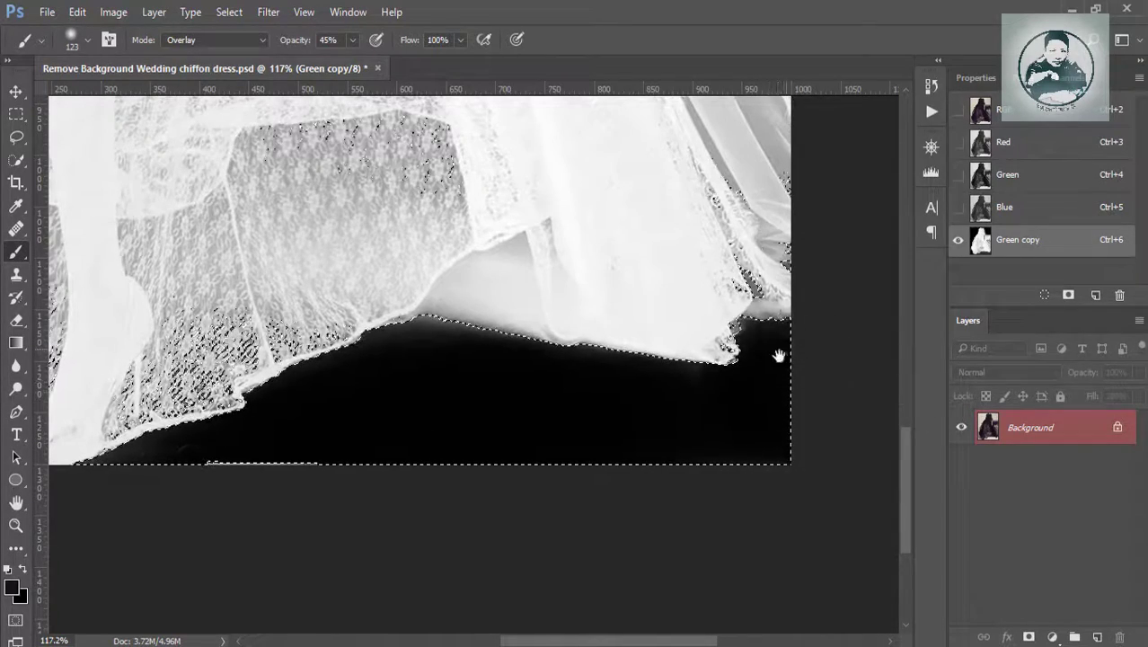
# Darken the grey halo beside the veil and above the lower edge with a size-69 brush
pyautogui.moveTo(776, 351)
pyautogui.mouseDown()
pyautogui.moveTo(758, 484)
pyautogui.moveTo(717, 566)
pyautogui.mouseUp()
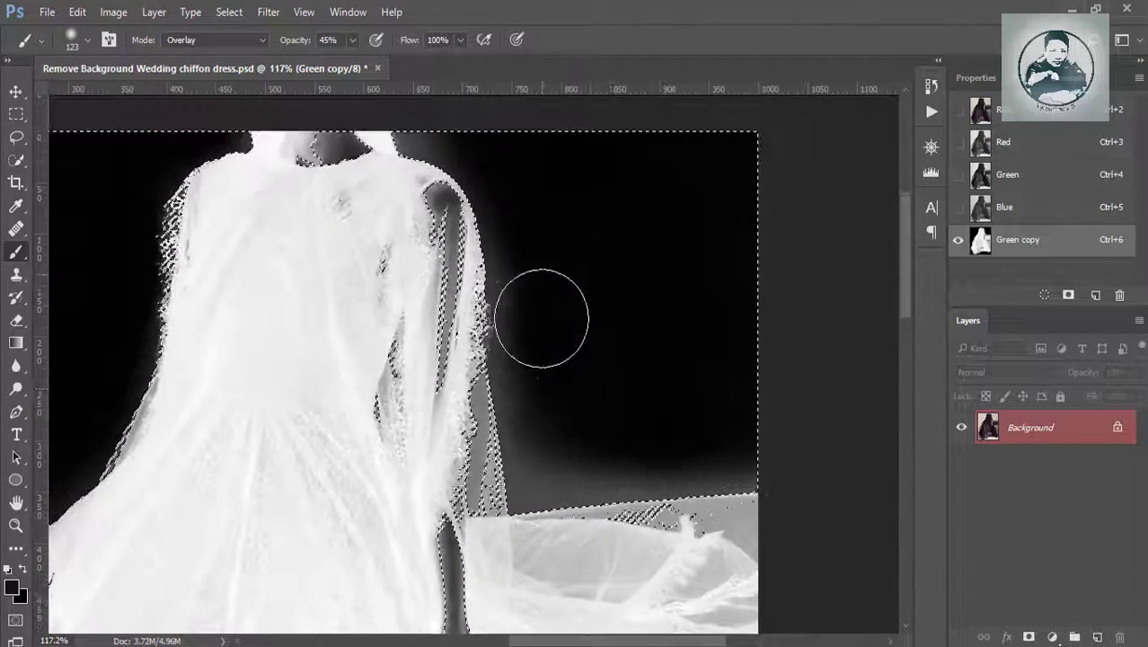
pyautogui.scroll(3, 543, 306)
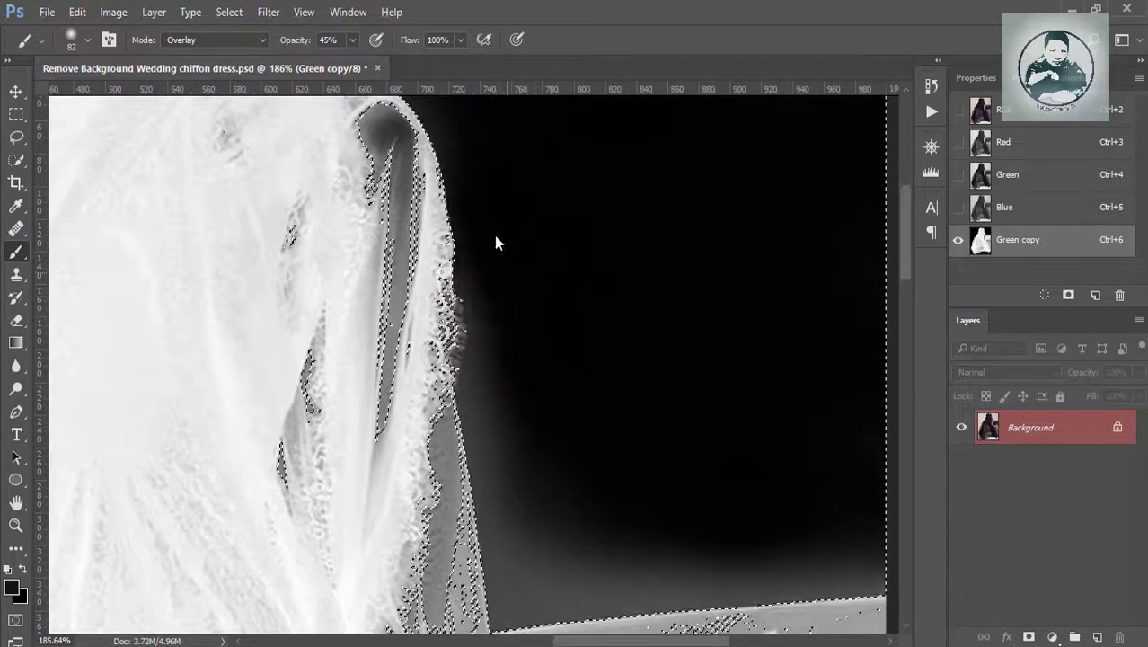
pyautogui.moveTo(494, 241)
pyautogui.mouseDown()
pyautogui.moveTo(518, 446)
pyautogui.moveTo(482, 256)
pyautogui.moveTo(474, 341)
pyautogui.moveTo(487, 417)
pyautogui.moveTo(738, 384)
pyautogui.moveTo(793, 410)
pyautogui.moveTo(595, 414)
pyautogui.mouseUp()
pyautogui.press('[')
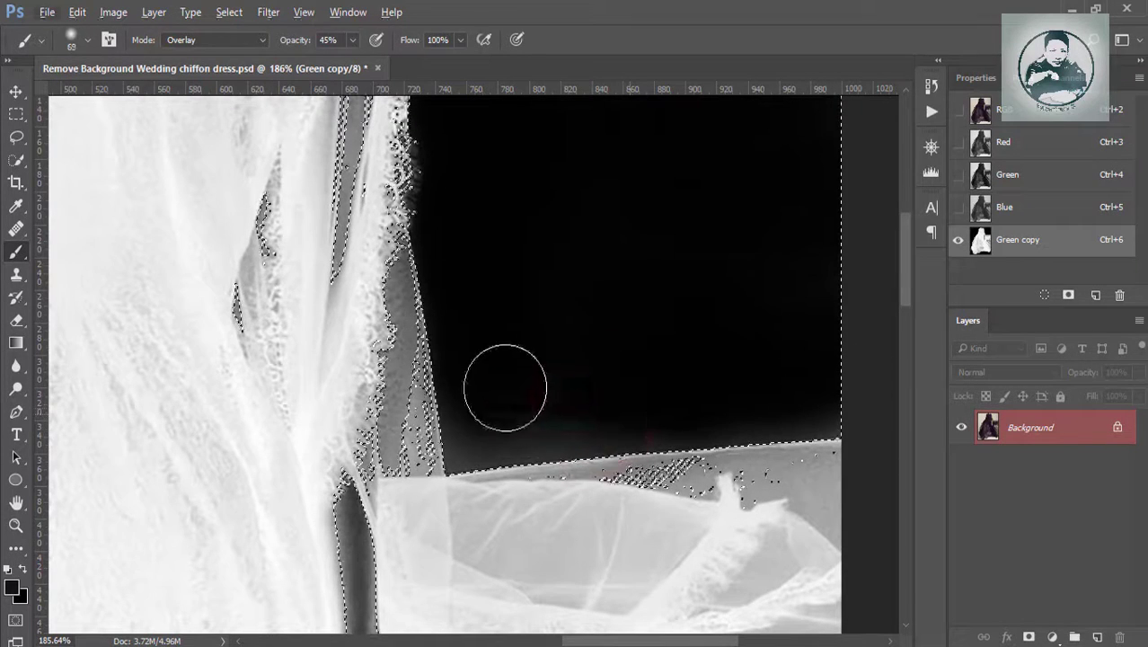
pyautogui.moveTo(505, 390)
pyautogui.mouseDown()
pyautogui.moveTo(474, 430)
pyautogui.moveTo(768, 448)
pyautogui.moveTo(443, 431)
pyautogui.moveTo(760, 410)
pyautogui.mouseUp()
pyautogui.scroll(-5, 693, 415)
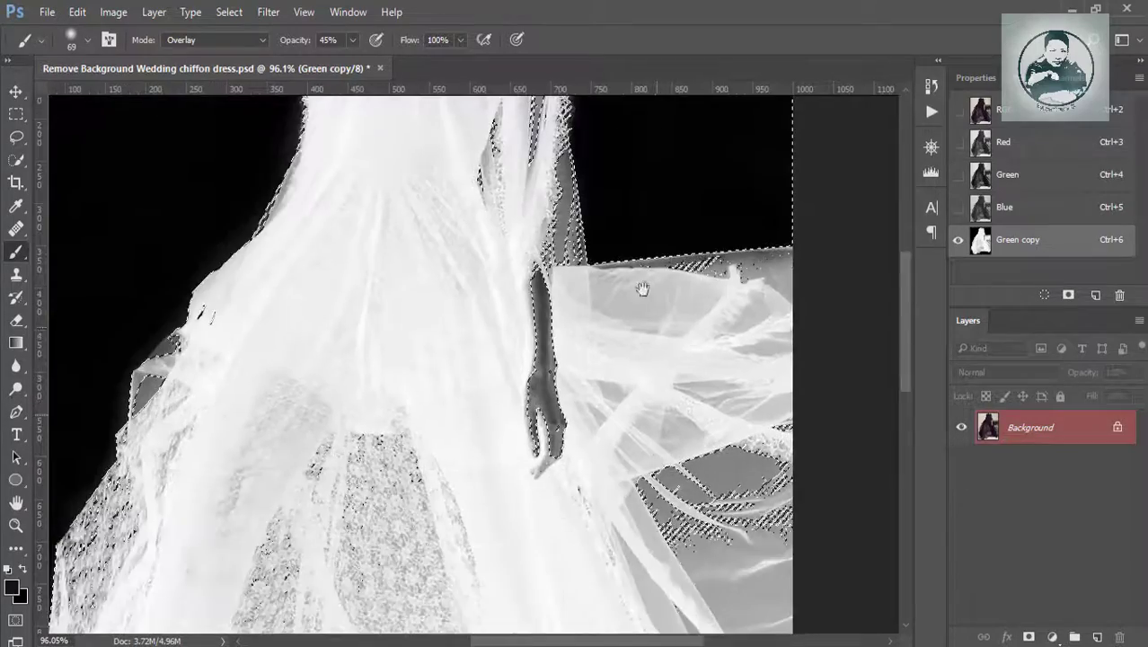
pyautogui.scroll(-3, 640, 290)
pyautogui.scroll(-3, 597, 407)
pyautogui.moveTo(734, 443); pyautogui.dragTo(999, 525)
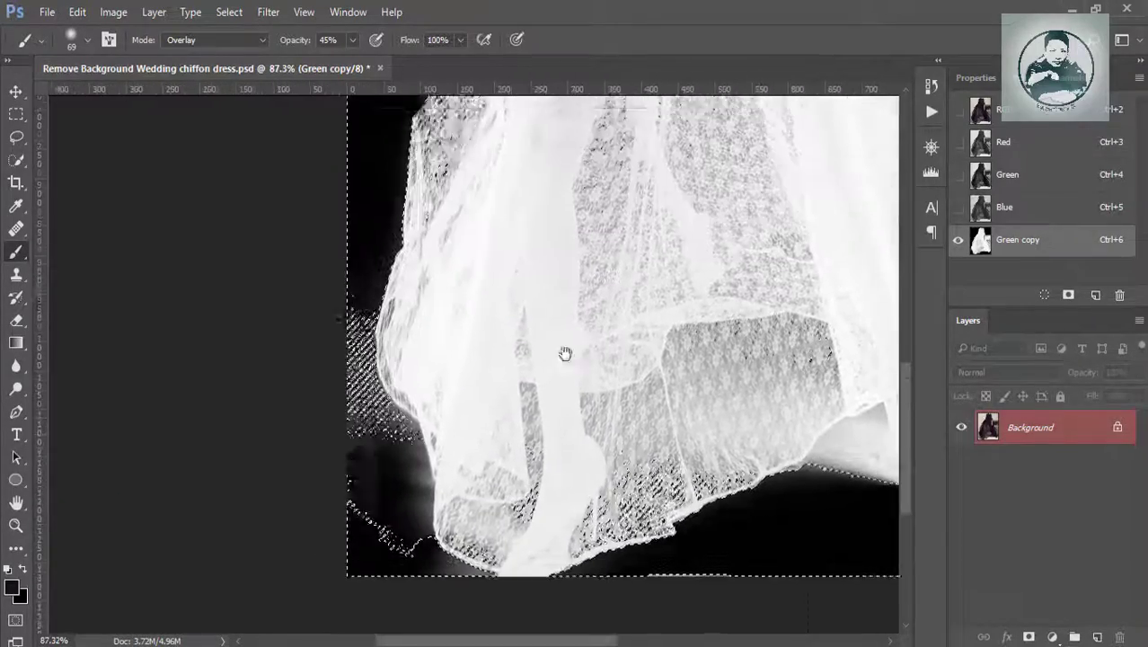
pyautogui.scroll(3, 469, 424)
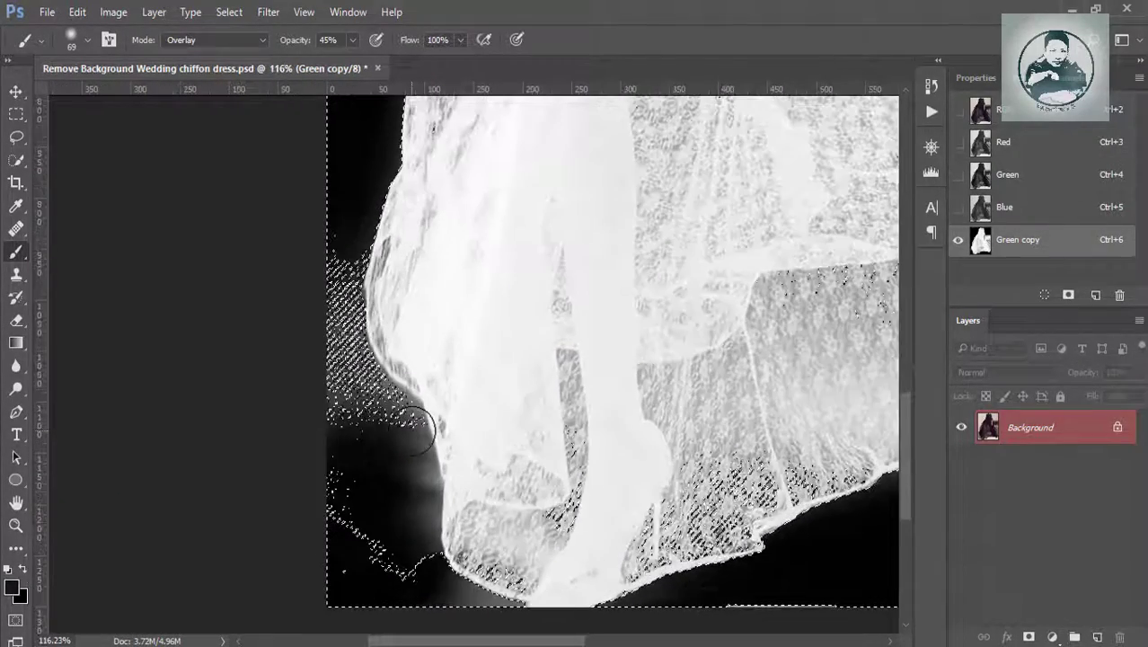
# Clear the selection with Select > Deselect
pyautogui.click(229, 12)
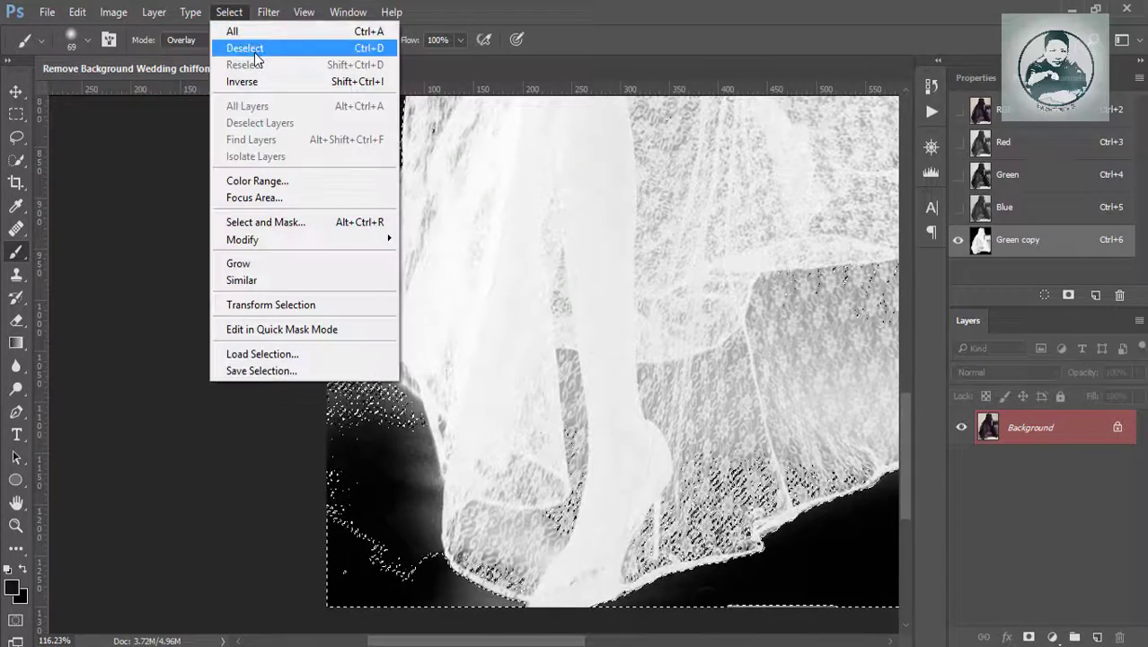
pyautogui.click(244, 47)
pyautogui.scroll(1, 392, 351)
pyautogui.scroll(1, 392, 351)
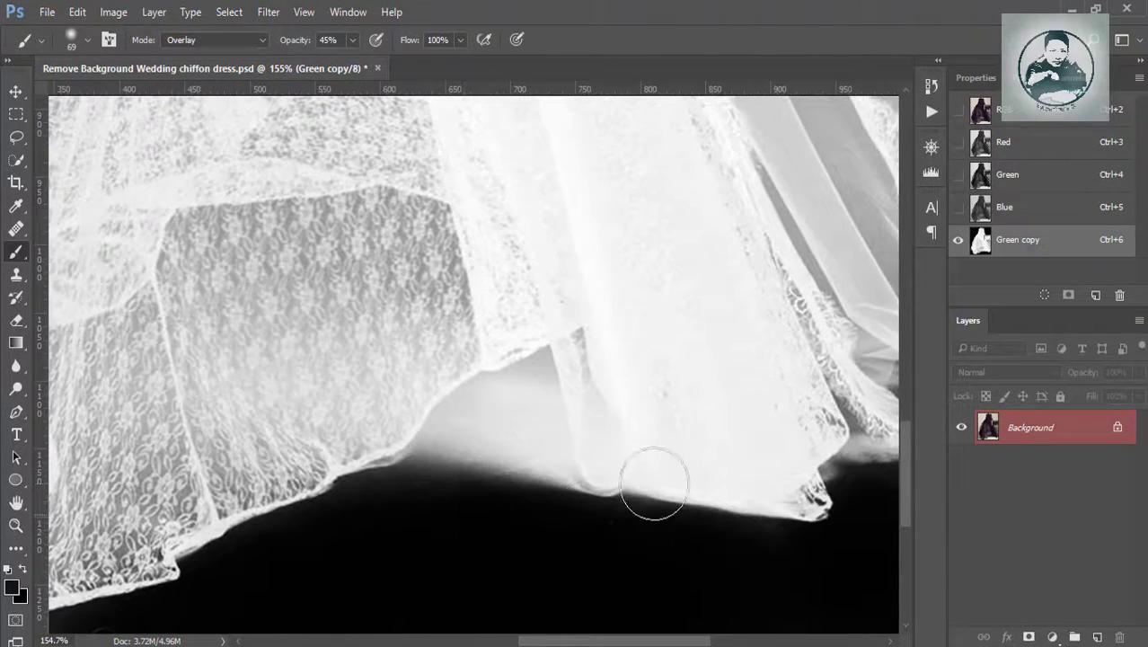
pyautogui.moveTo(653, 476)
pyautogui.mouseDown()
pyautogui.moveTo(405, 469)
pyautogui.moveTo(384, 429)
pyautogui.mouseUp()
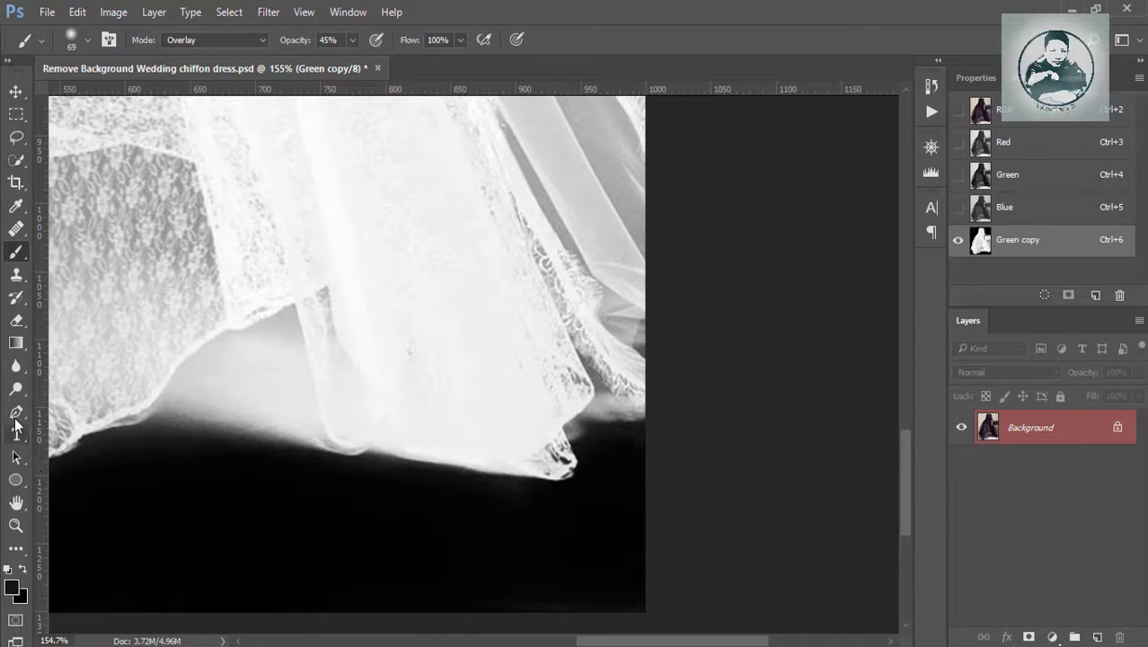
pyautogui.moveTo(15, 418); pyautogui.dragTo(170, 413)
# Start a Pen path below the dress hem with curved anchors
pyautogui.click(118, 410)
pyautogui.scroll(2, 258, 472)
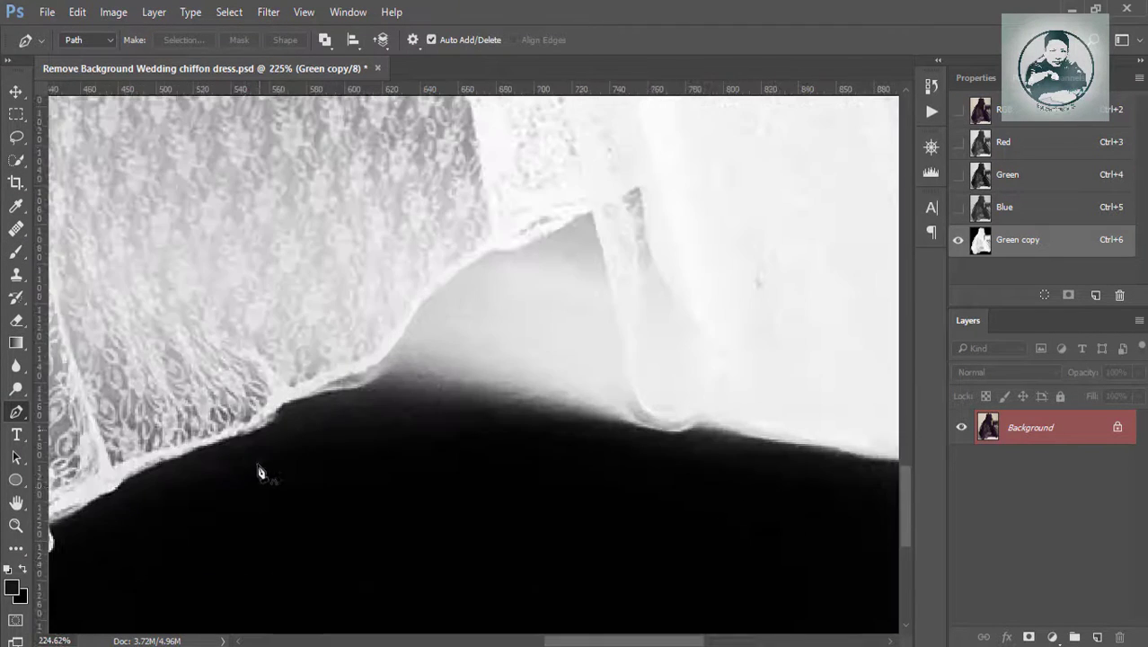
pyautogui.moveTo(285, 436); pyautogui.dragTo(460, 432)
pyautogui.moveTo(559, 448); pyautogui.dragTo(466, 482)
pyautogui.hscroll(-3, 172, 460)
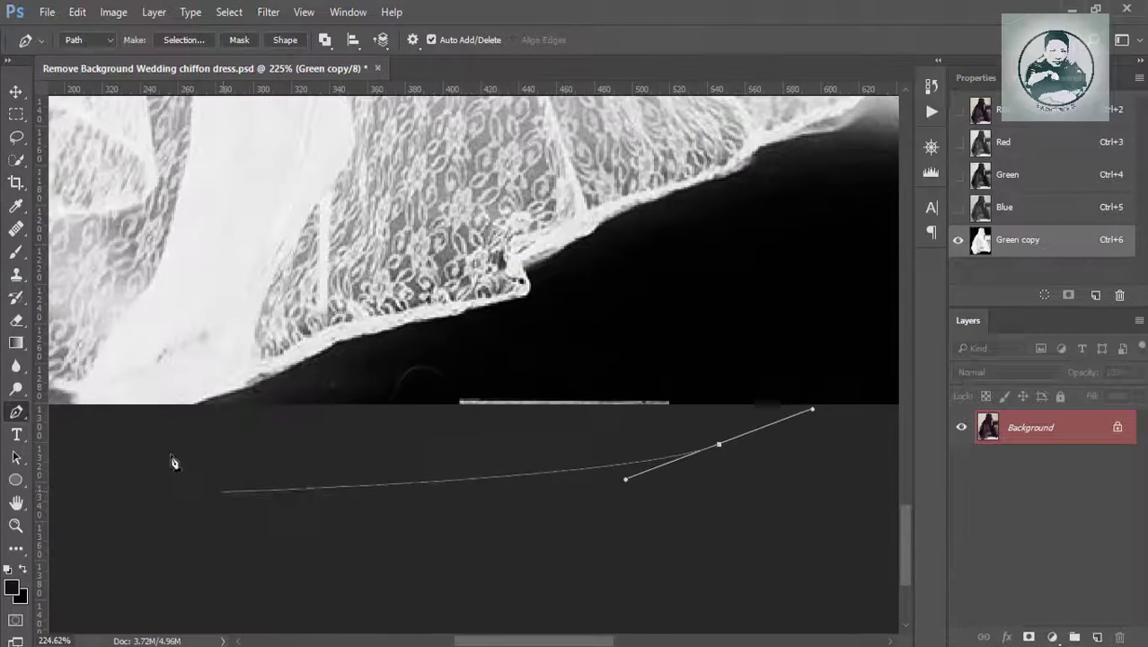
pyautogui.moveTo(265, 493); pyautogui.dragTo(180, 471)
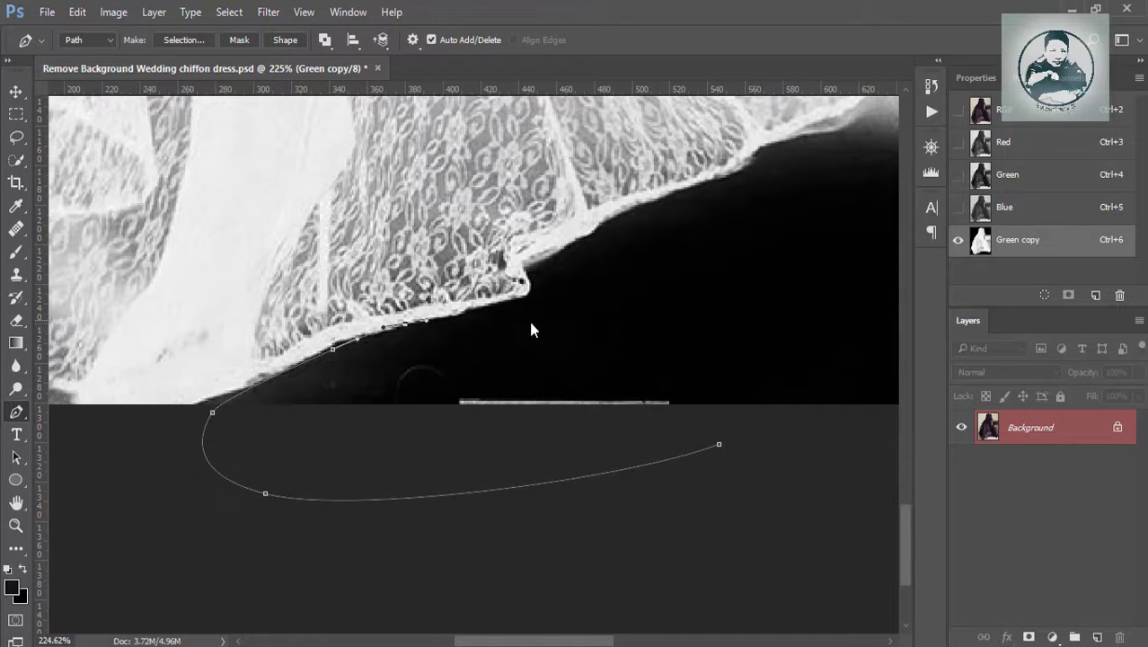
pyautogui.scroll(3, 530, 330)
pyautogui.hscroll(4, 503, 351)
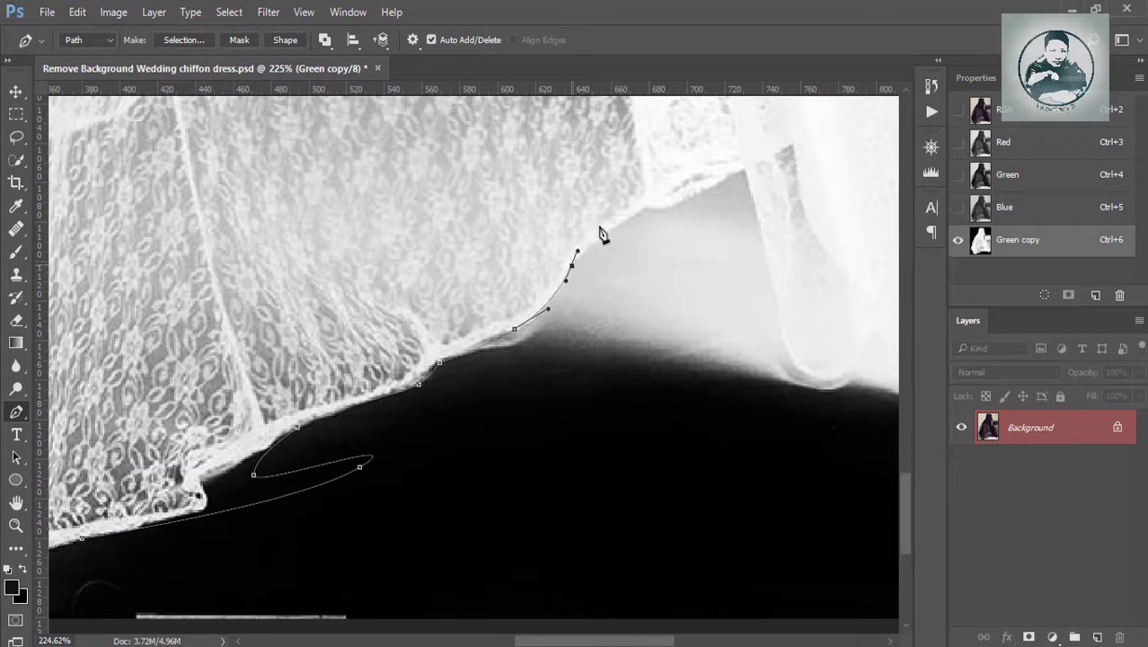
pyautogui.hscroll(4, 501, 314)
pyautogui.scroll(-1, 501, 314)
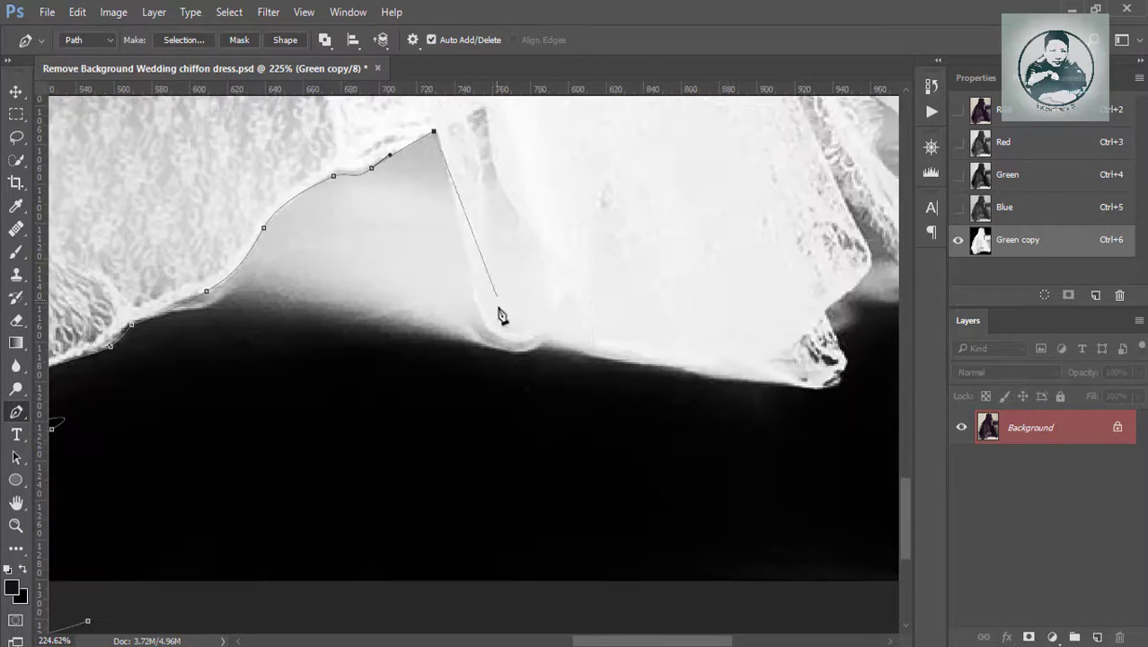
# Add anchors along the dress edge, close the path and convert it to a selection
pyautogui.click(489, 329)
pyautogui.click(559, 337)
pyautogui.hscroll(4, 510, 340)
pyautogui.scroll(-1, 510, 340)
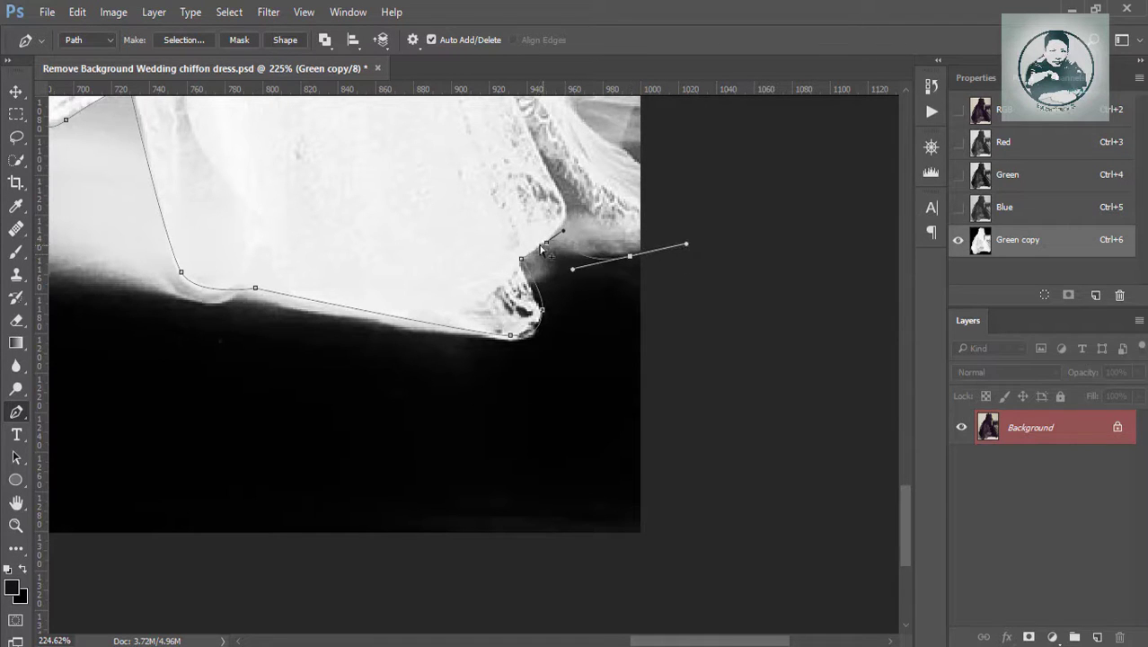
pyautogui.scroll(-3, 715, 393)
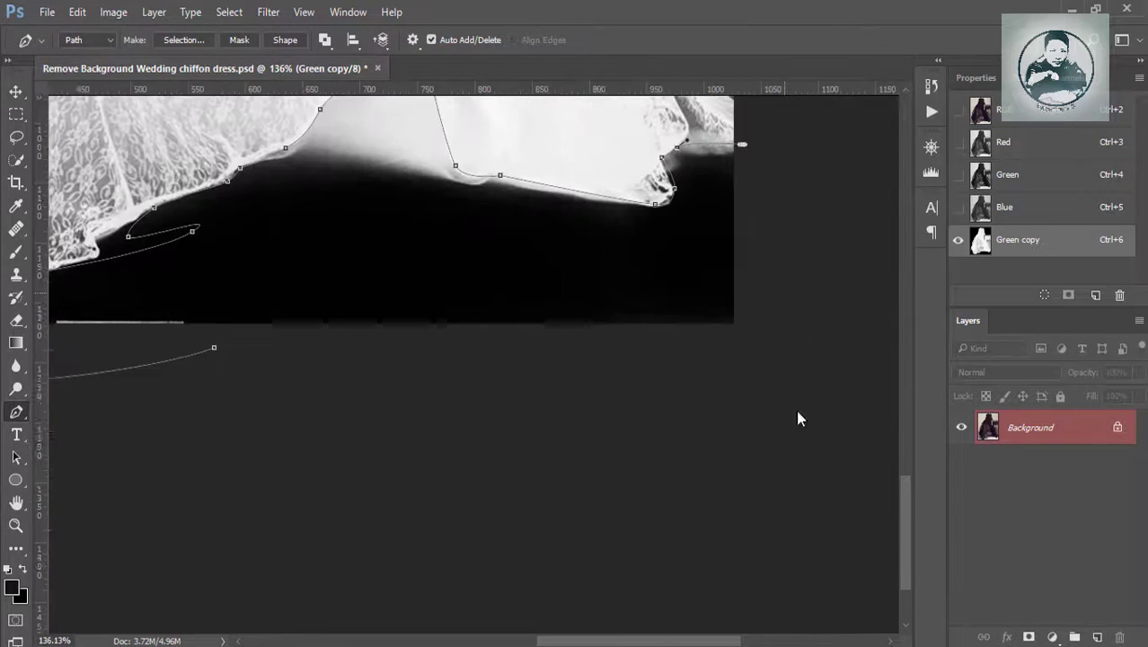
pyautogui.click(648, 318)
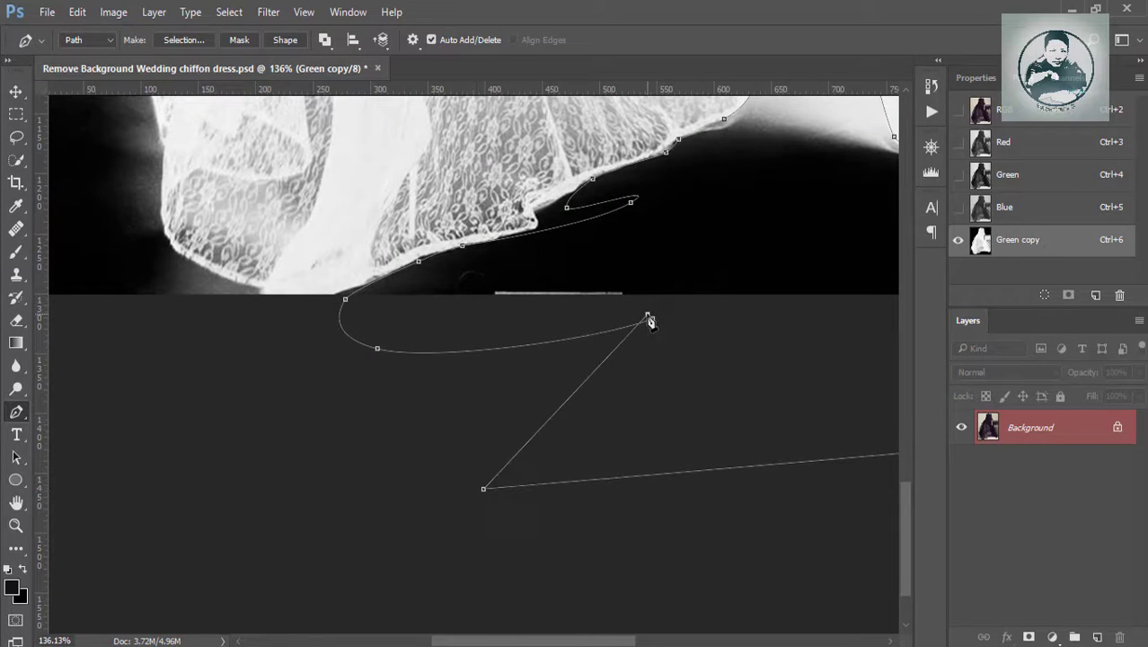
pyautogui.hotkey('ctrl', 'Return')
# Paint the grey area under the hem solid black with a black Normal-mode brush
pyautogui.moveTo(648, 324); pyautogui.dragTo(466, 403)
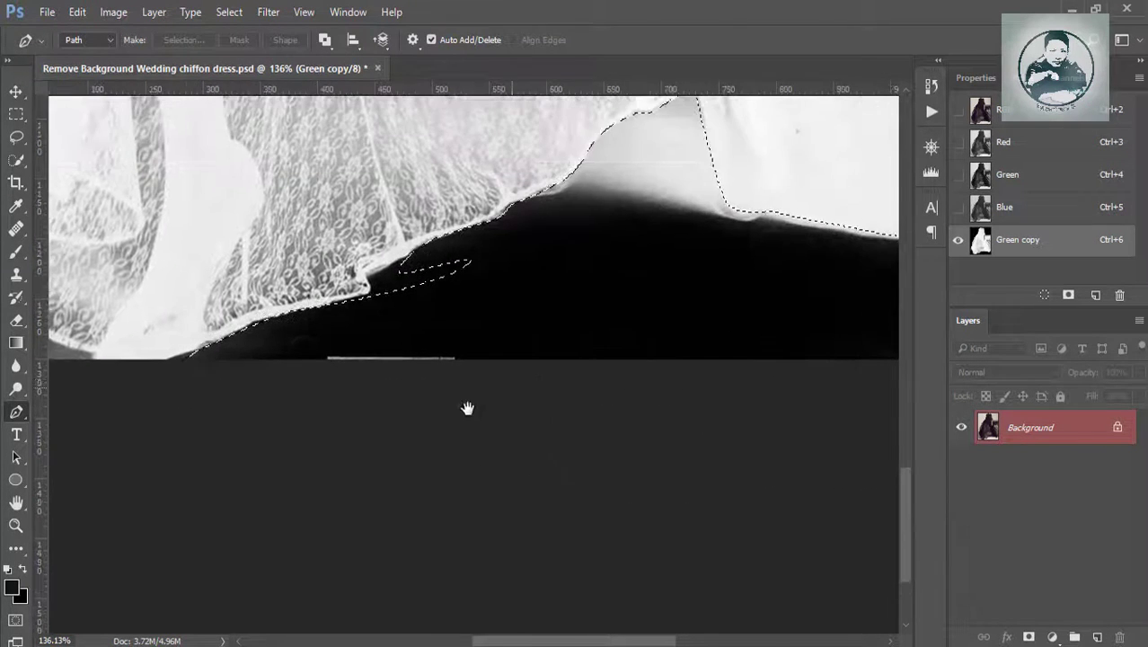
pyautogui.press('b')
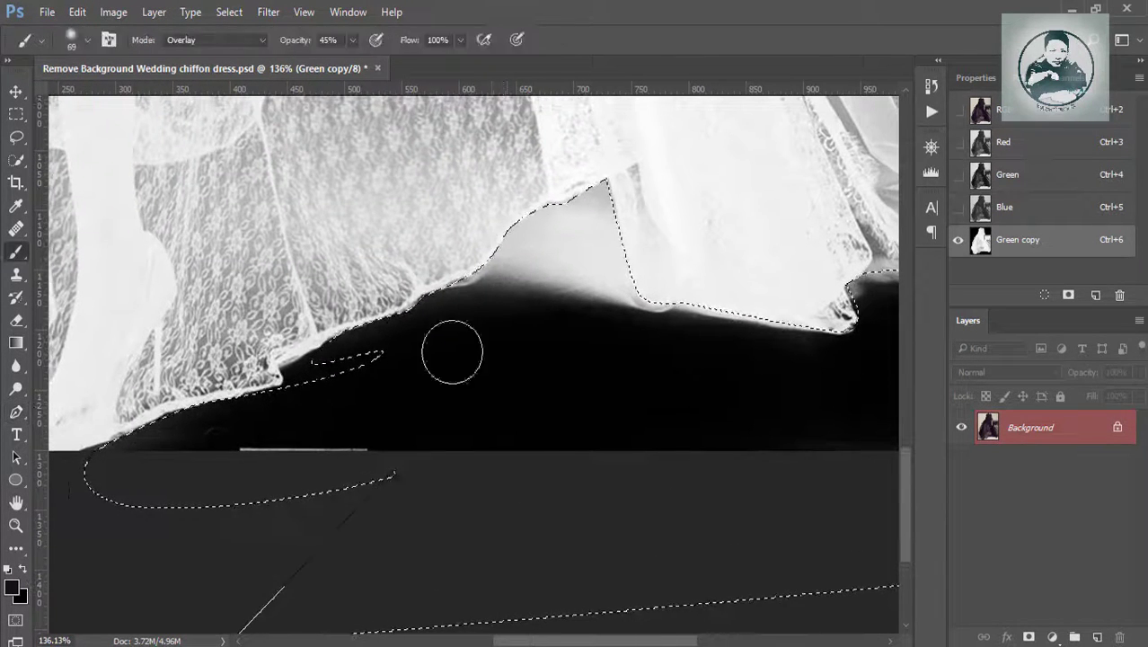
pyautogui.click(13, 589)
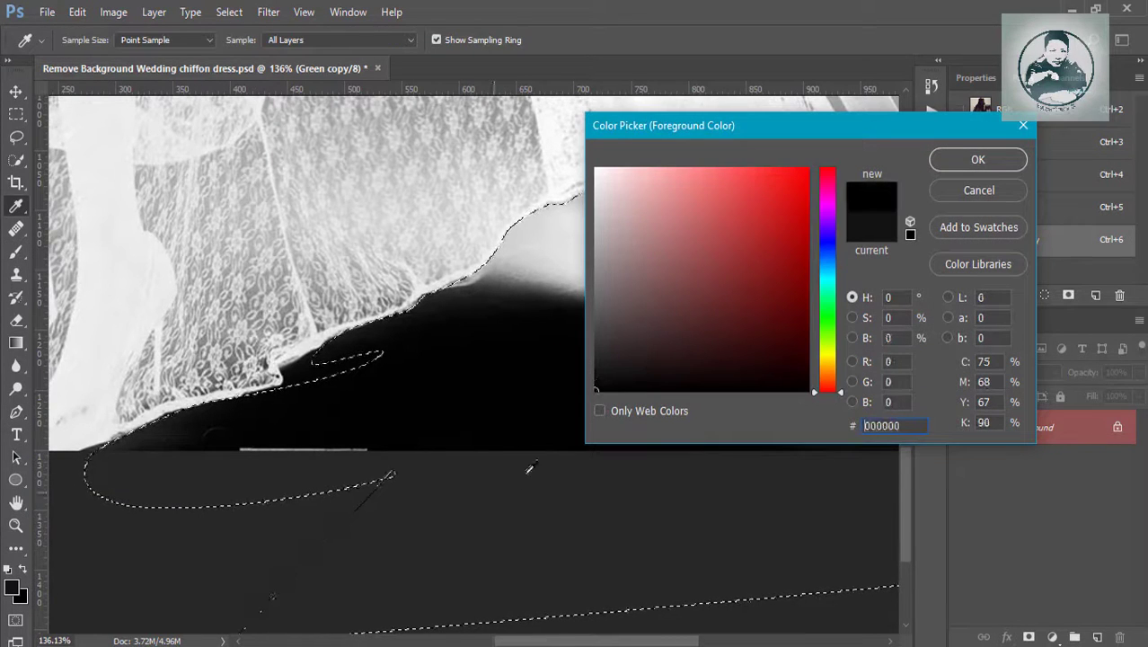
pyautogui.click(988, 159)
pyautogui.click(189, 40)
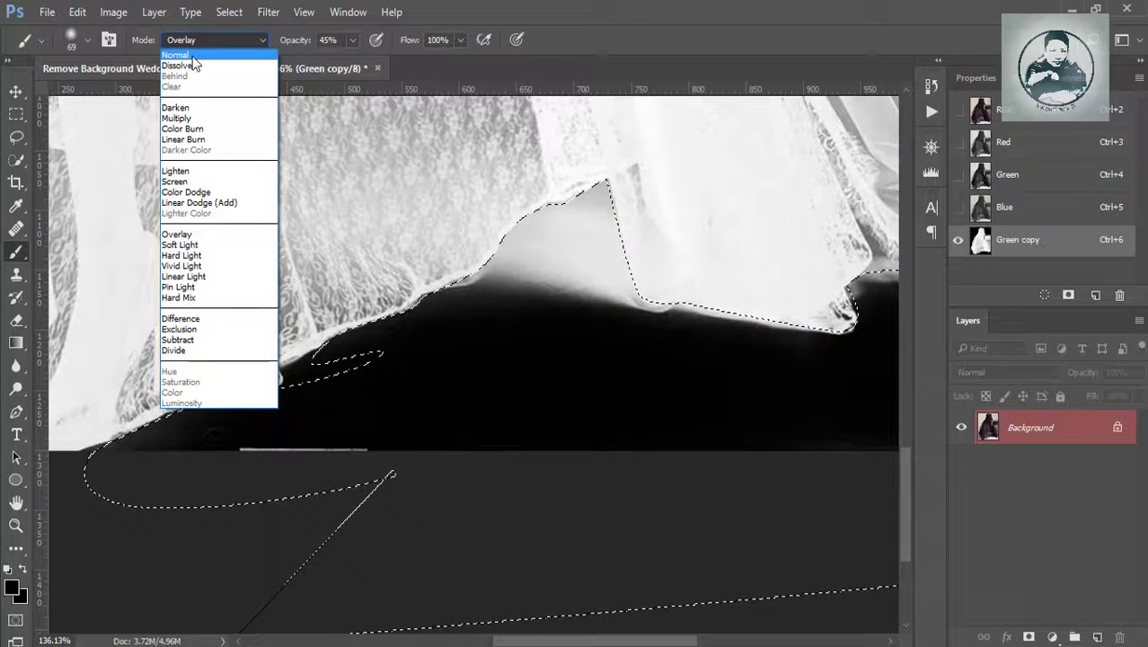
pyautogui.click(176, 55)
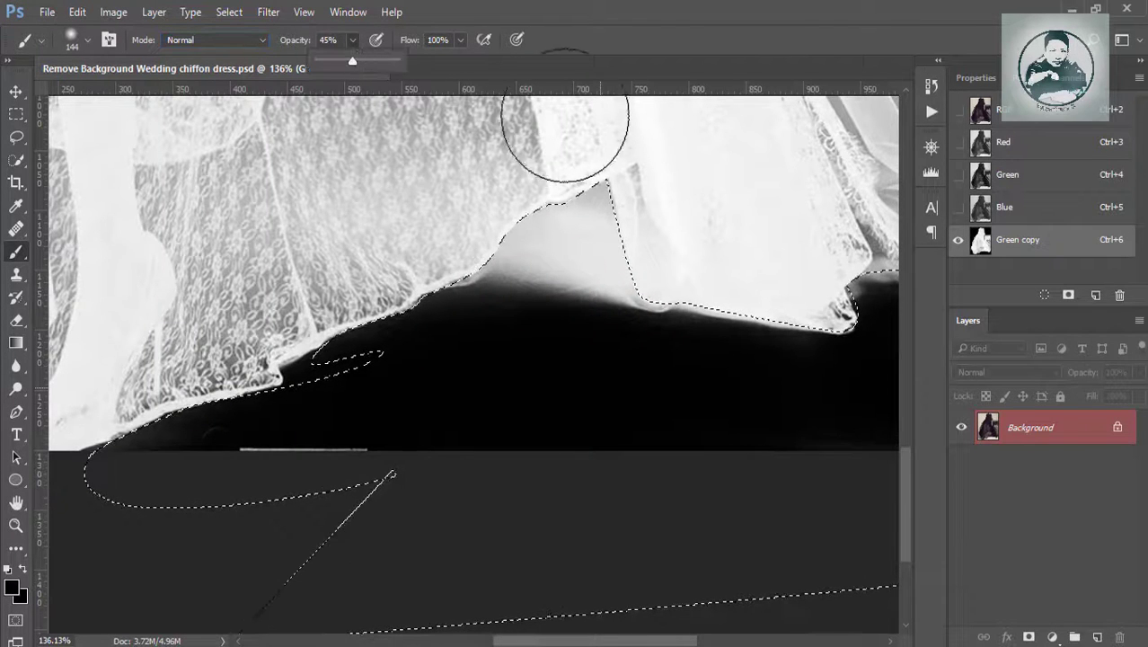
pyautogui.moveTo(535, 320)
pyautogui.mouseDown()
pyautogui.moveTo(546, 276)
pyautogui.moveTo(597, 236)
pyautogui.moveTo(640, 333)
pyautogui.moveTo(526, 335)
pyautogui.mouseUp()
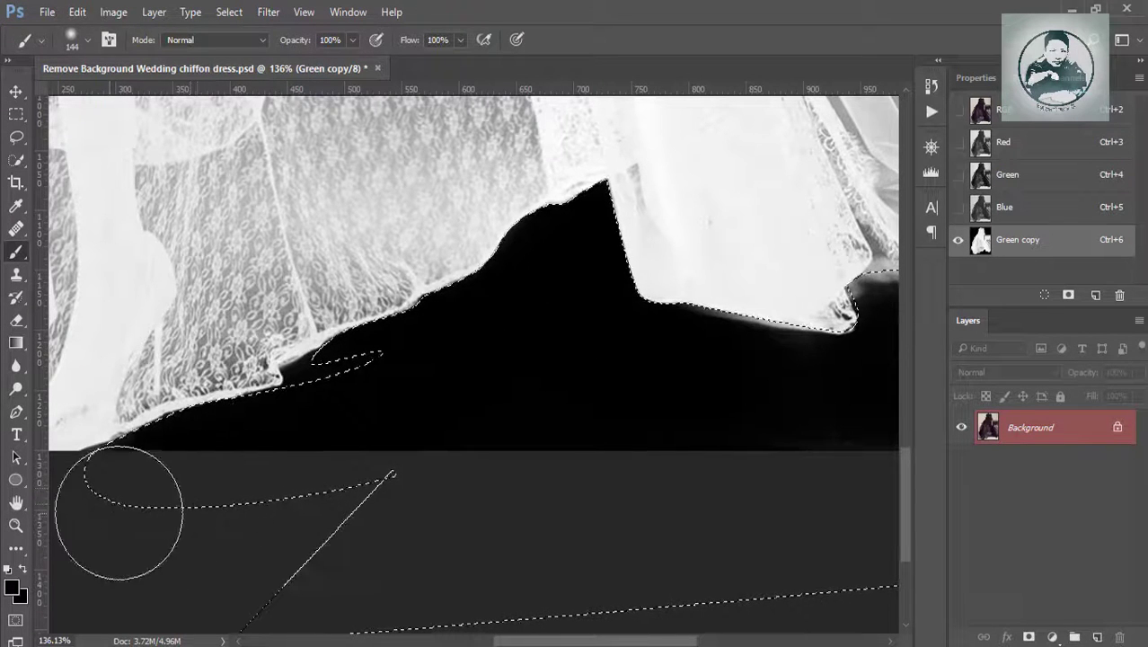
pyautogui.hscroll(5, 307, 418)
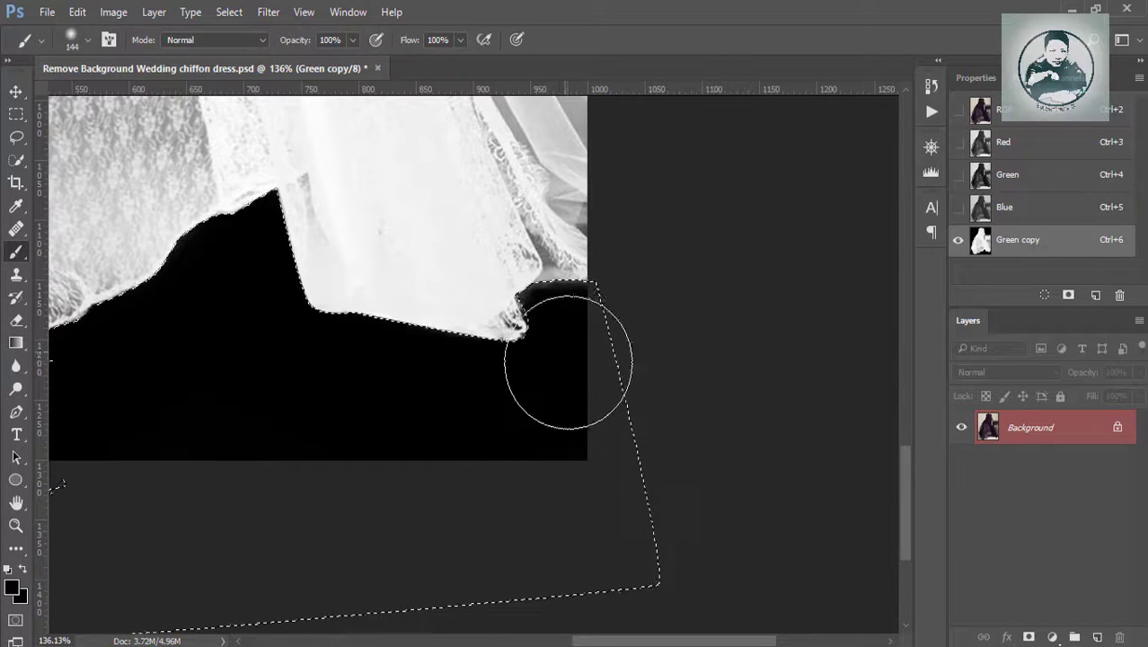
# Clear the selection and switch the brush back to Overlay mode
pyautogui.hotkey('ctrl', 'd')
pyautogui.scroll(-2, 550, 418)
pyautogui.hscroll(-3, 266, 436)
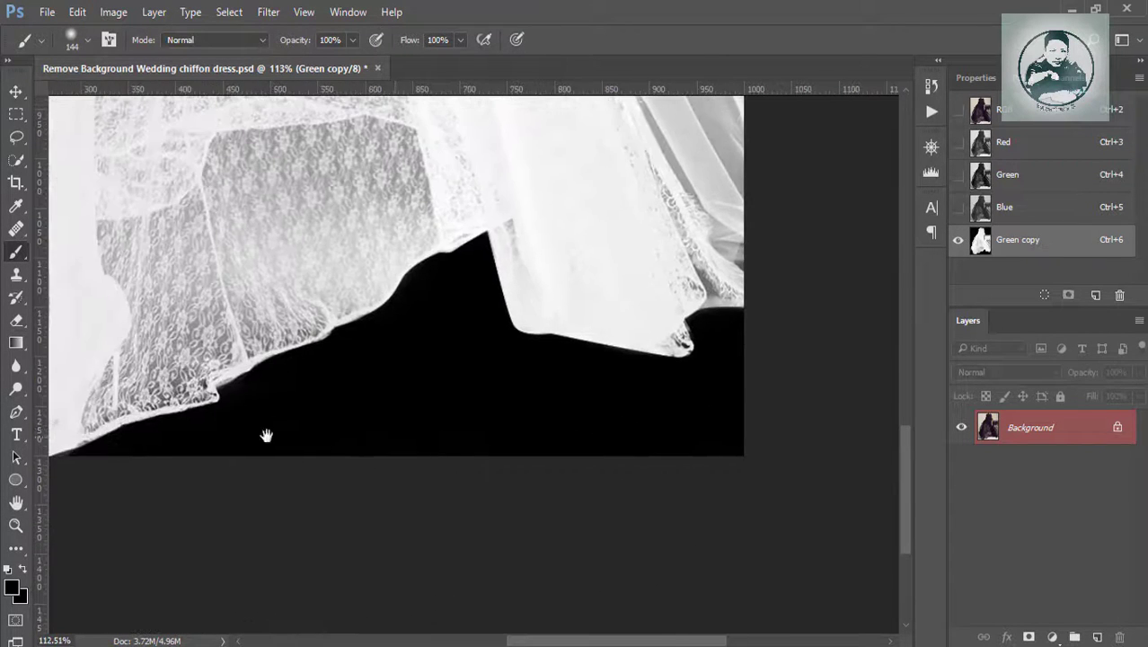
pyautogui.moveTo(267, 436); pyautogui.dragTo(346, 436)
pyautogui.scroll(2, 385, 341)
pyautogui.scroll(1, 391, 384)
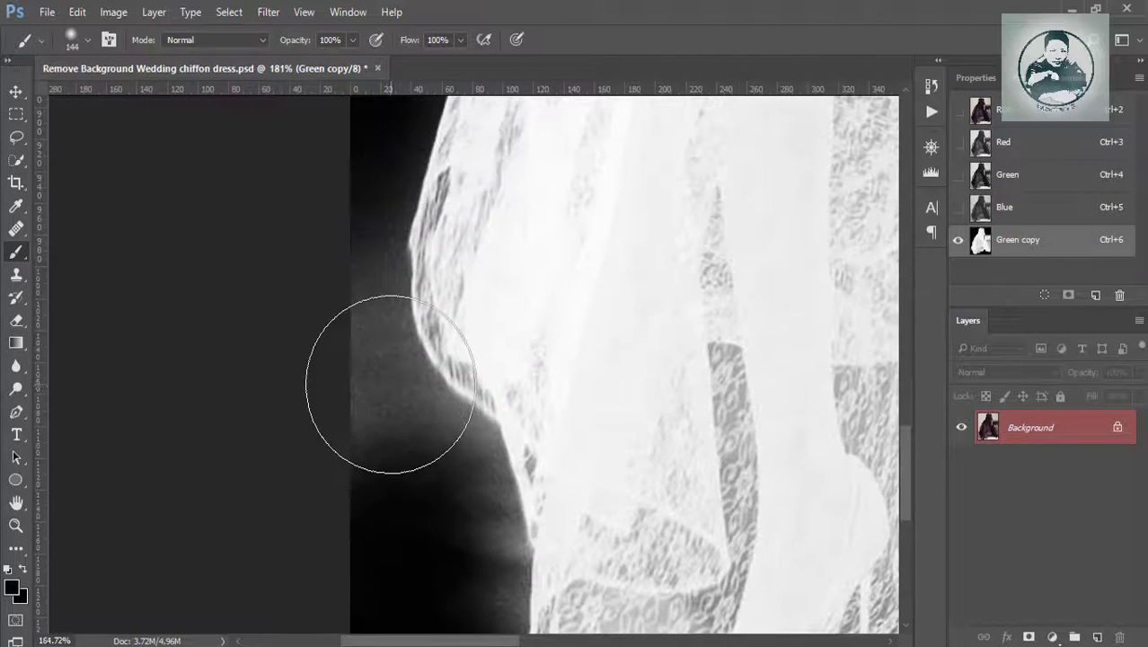
pyautogui.scroll(-2, 391, 383)
pyautogui.scroll(-1, 361, 397)
pyautogui.scroll(-1, 384, 359)
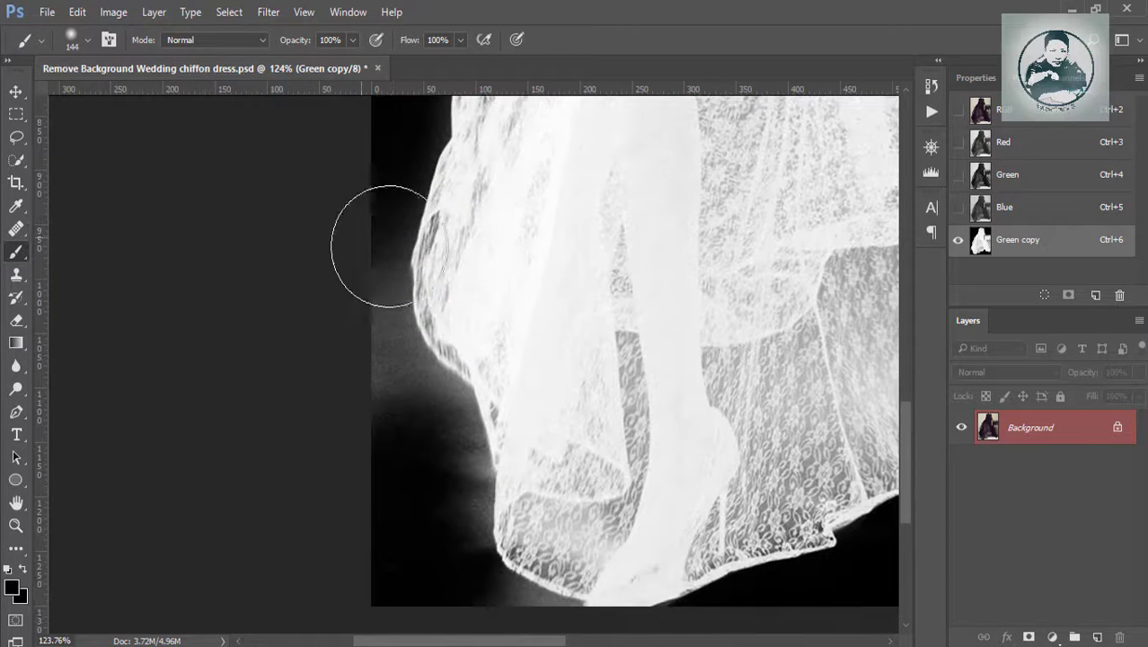
pyautogui.click(261, 40)
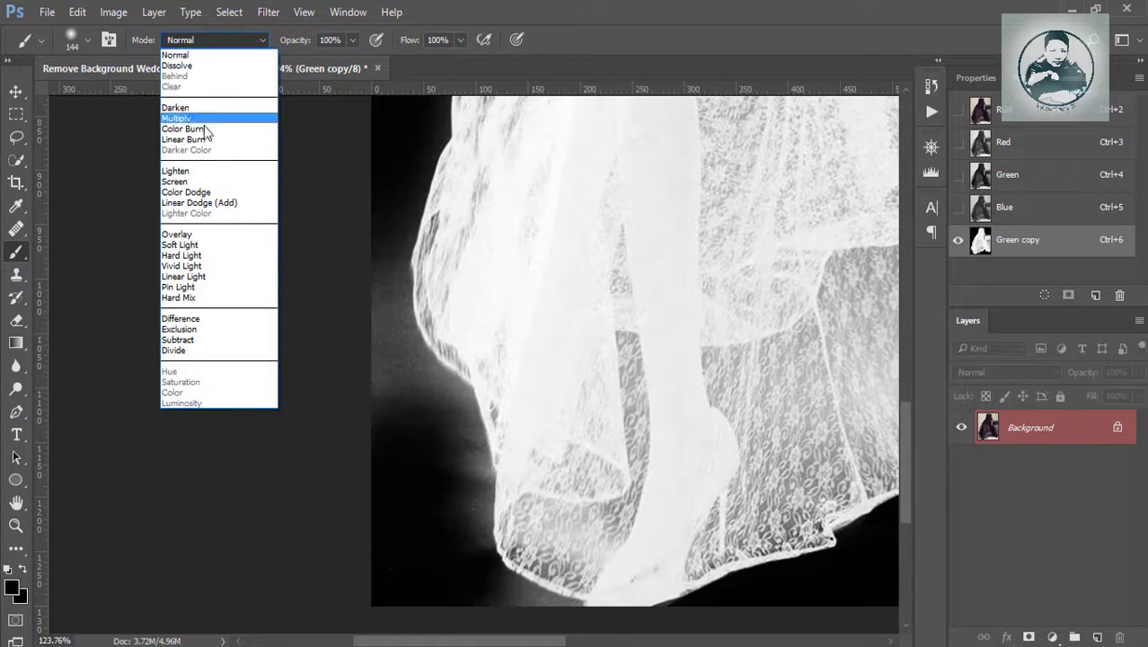
pyautogui.click(180, 235)
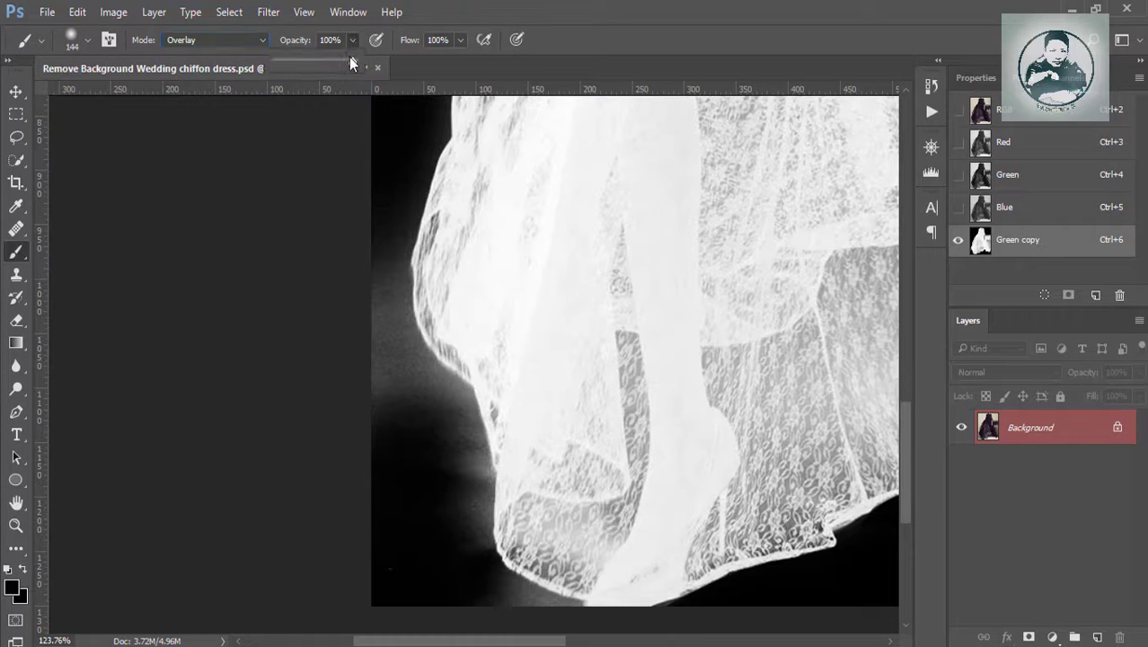
# Load Green copy as an inverted selection and paint the haze beside and below the skirt black
pyautogui.click(1046, 296)
pyautogui.scroll(3, 420, 302)
pyautogui.click(229, 12)
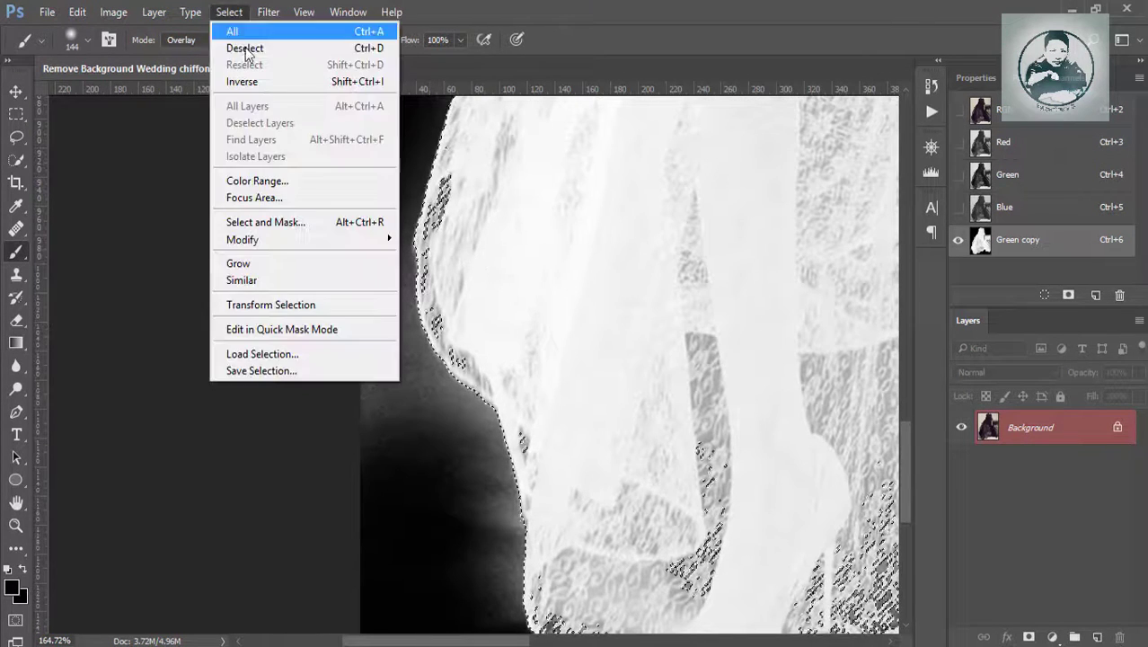
pyautogui.click(238, 81)
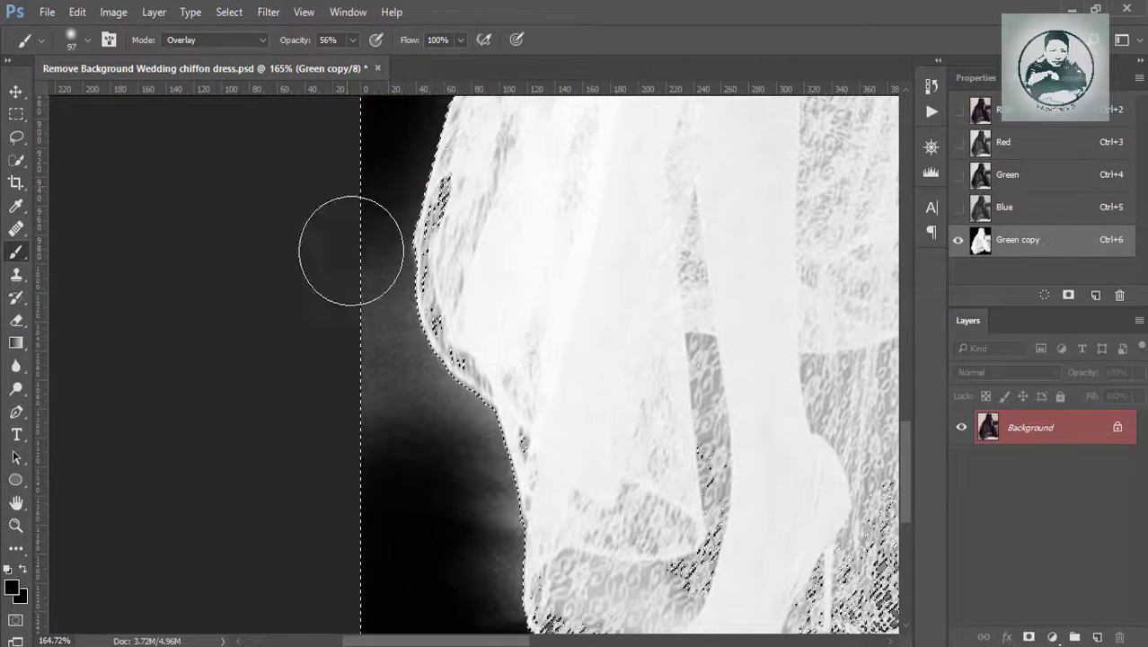
pyautogui.scroll(-3, 402, 326)
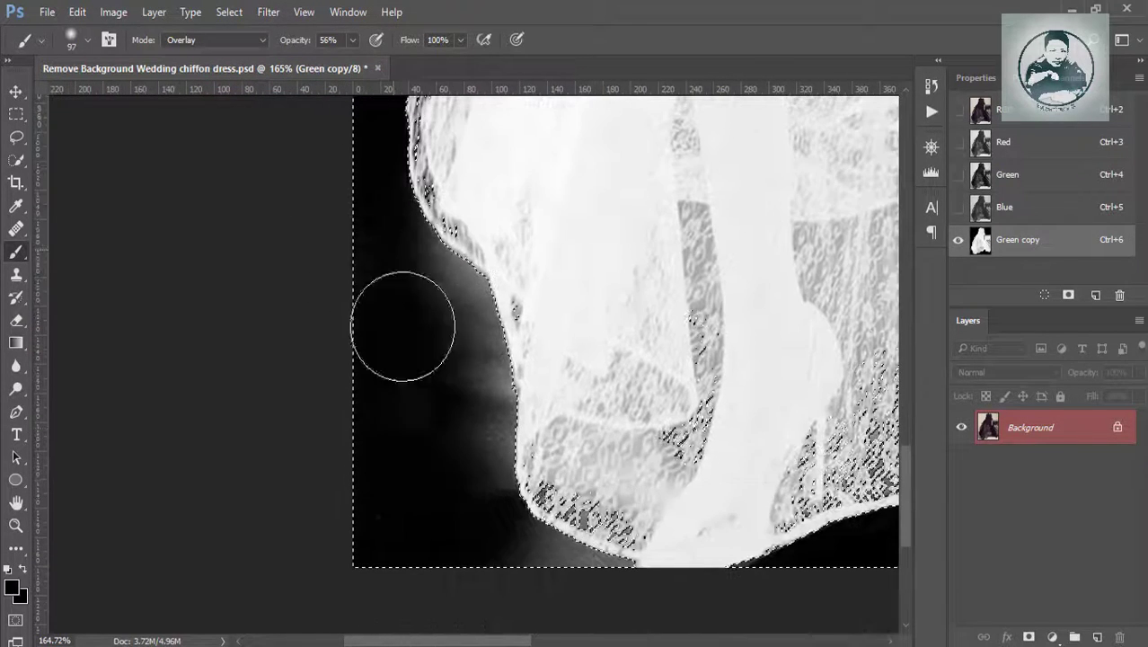
pyautogui.moveTo(402, 326); pyautogui.dragTo(469, 422)
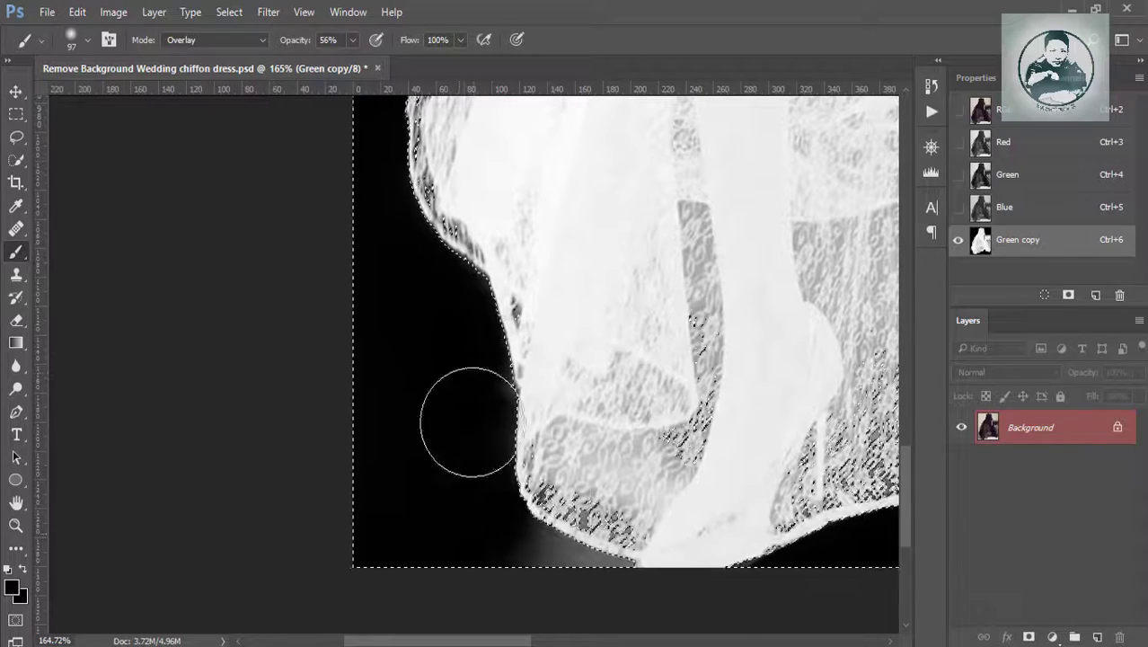
pyautogui.moveTo(502, 566); pyautogui.dragTo(592, 586)
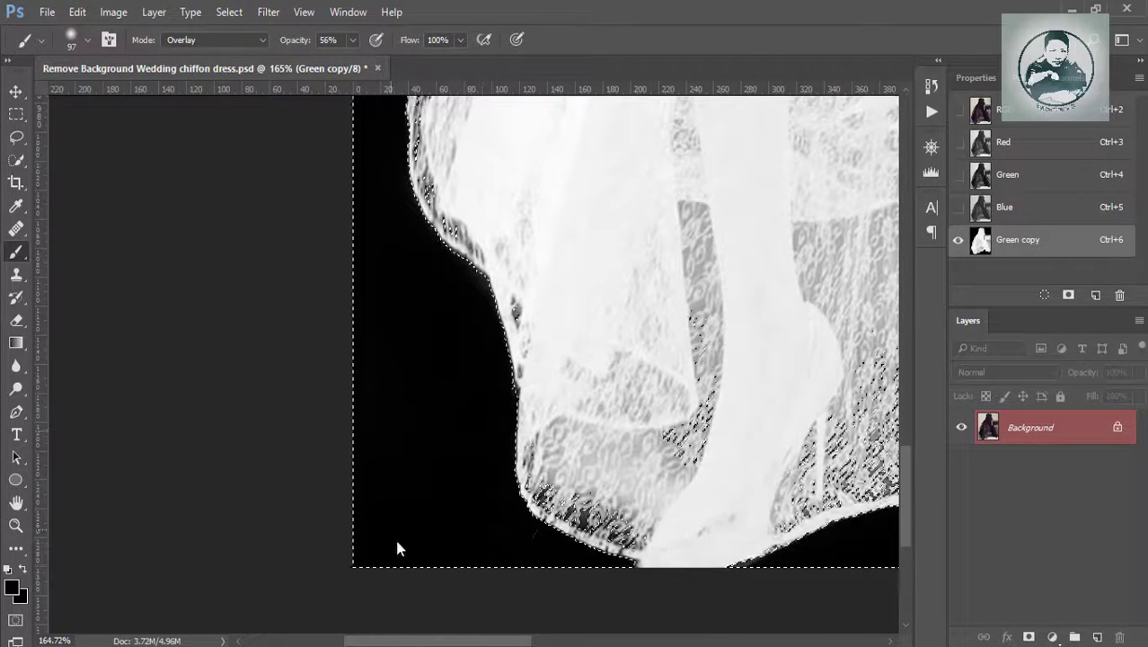
pyautogui.hscroll(3, 398, 548)
pyautogui.scroll(-3, 435, 513)
pyautogui.scroll(-2, 649, 492)
# Paint the grey haze beside the dress shoulder black in the Green copy channel
pyautogui.scroll(-1, 620, 446)
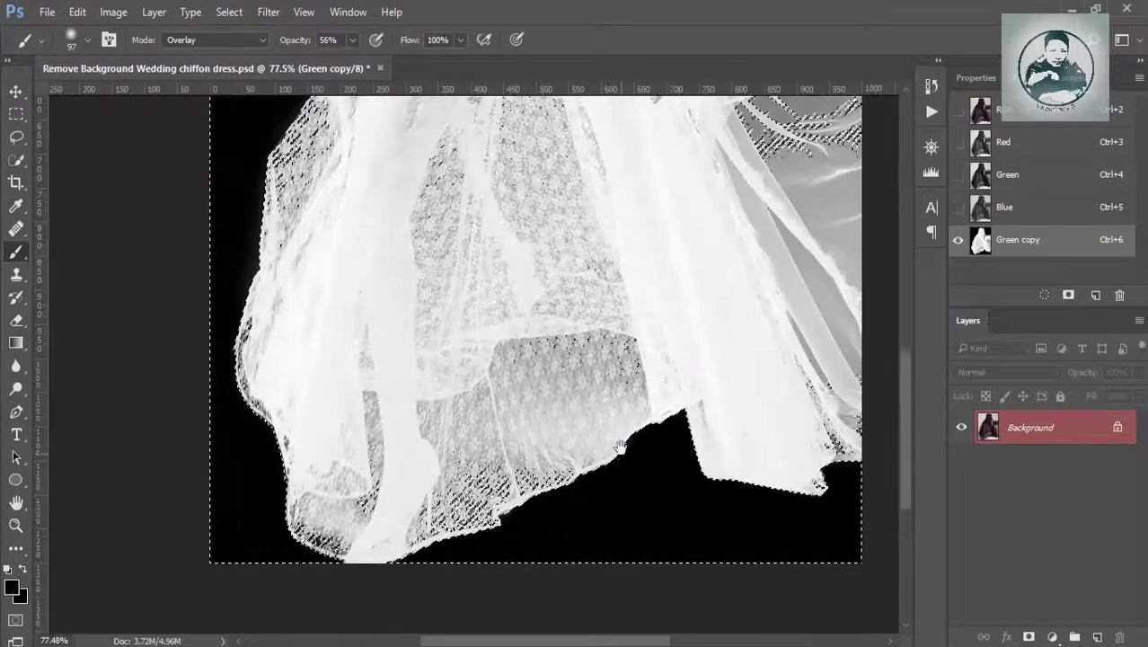
pyautogui.scroll(3, 620, 446)
pyautogui.scroll(3, 563, 461)
pyautogui.scroll(2, 494, 494)
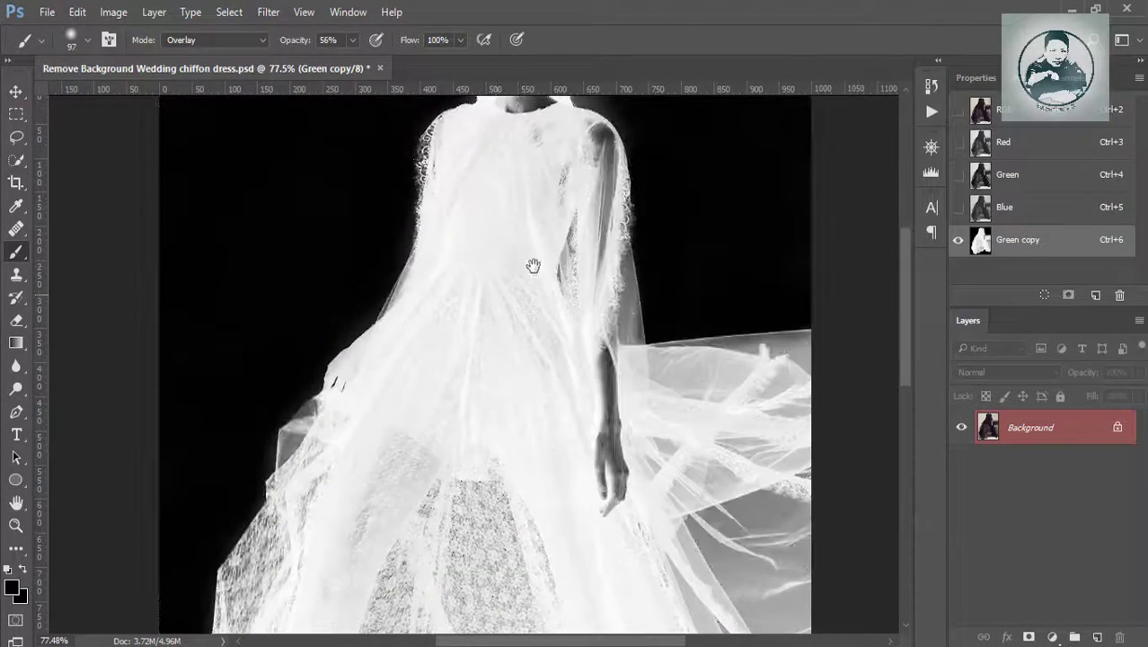
pyautogui.scroll(3, 532, 266)
pyautogui.scroll(2, 506, 390)
pyautogui.scroll(2, 539, 323)
pyautogui.scroll(1, 569, 261)
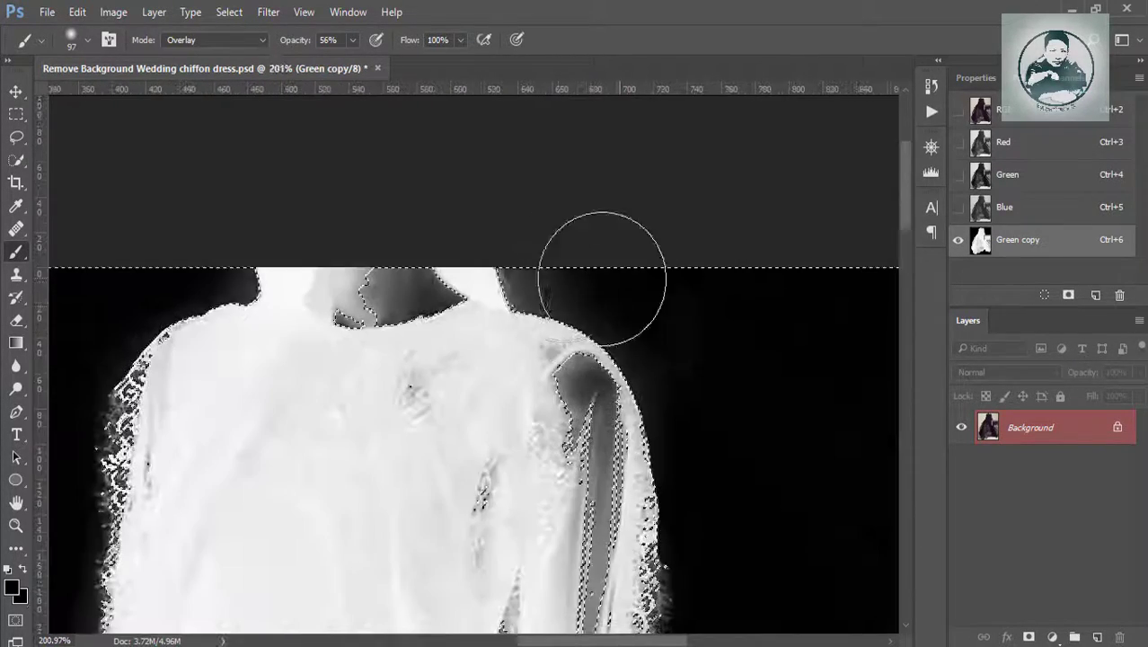
pyautogui.moveTo(553, 269); pyautogui.dragTo(655, 353)
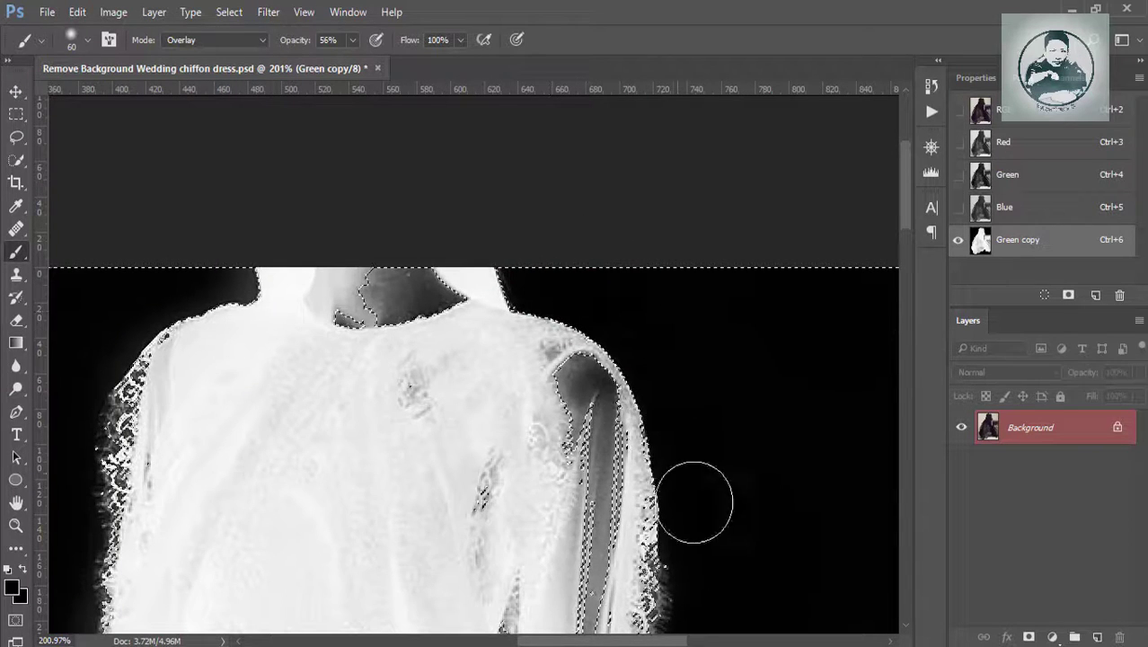
pyautogui.hscroll(2, 513, 251)
pyautogui.hscroll(-5, 449, 243)
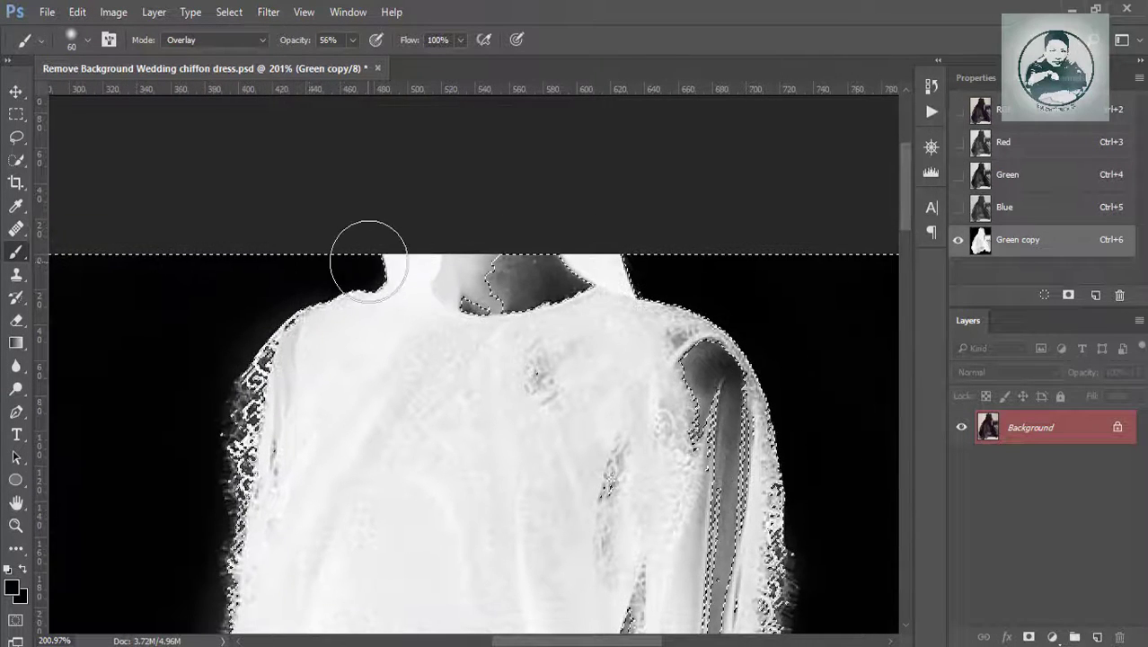
# Follow the dress's left edge down to the lower skirt, clearing remaining haze around it
pyautogui.moveTo(258, 270); pyautogui.dragTo(456, 205)
pyautogui.moveTo(333, 339)
pyautogui.mouseDown()
pyautogui.moveTo(418, 150)
pyautogui.moveTo(456, 194)
pyautogui.mouseUp()
pyautogui.moveTo(393, 332); pyautogui.dragTo(410, 281)
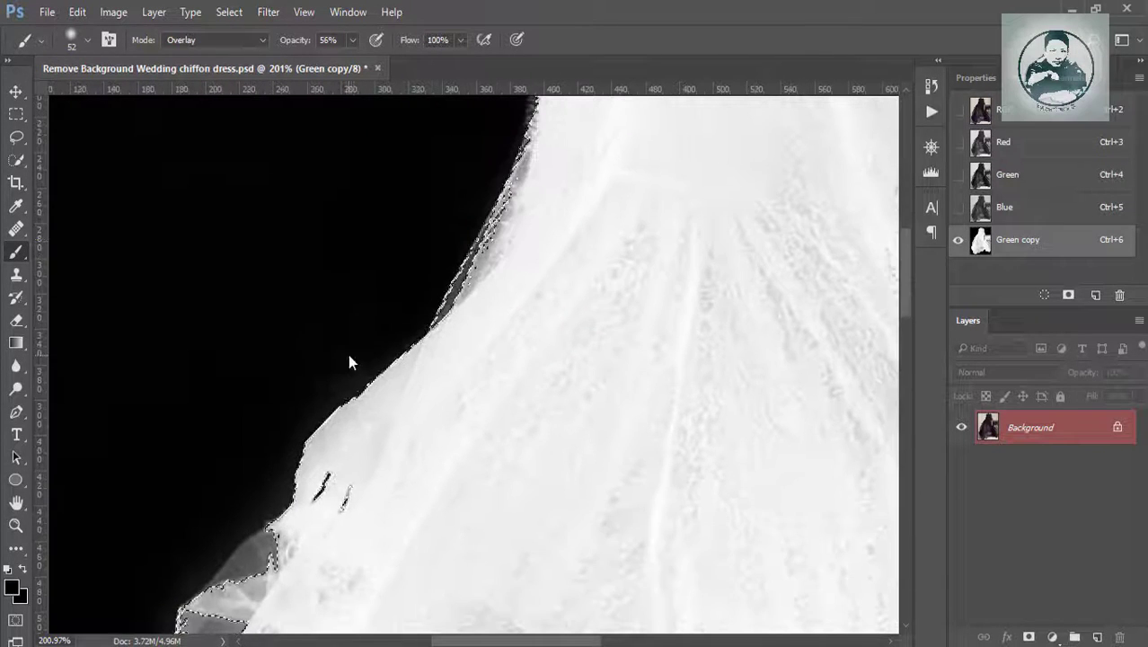
pyautogui.moveTo(348, 361); pyautogui.dragTo(441, 236)
pyautogui.moveTo(326, 384)
pyautogui.mouseDown()
pyautogui.moveTo(364, 256)
pyautogui.moveTo(387, 251)
pyautogui.mouseUp()
pyautogui.moveTo(369, 464); pyautogui.dragTo(400, 257)
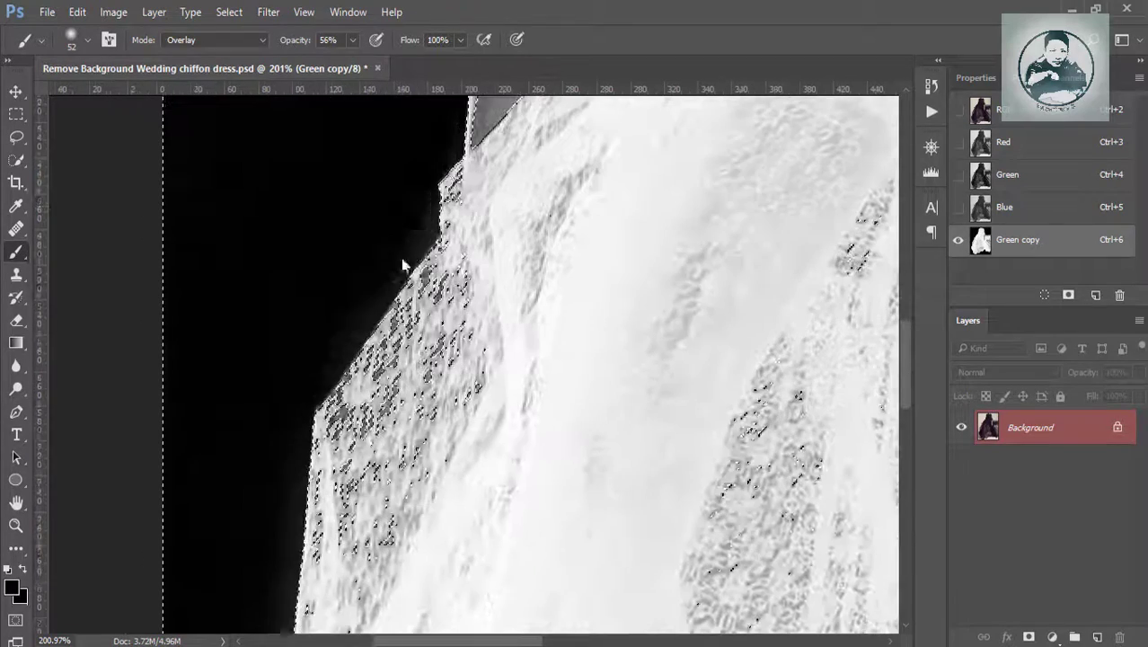
pyautogui.moveTo(246, 471); pyautogui.dragTo(315, 202)
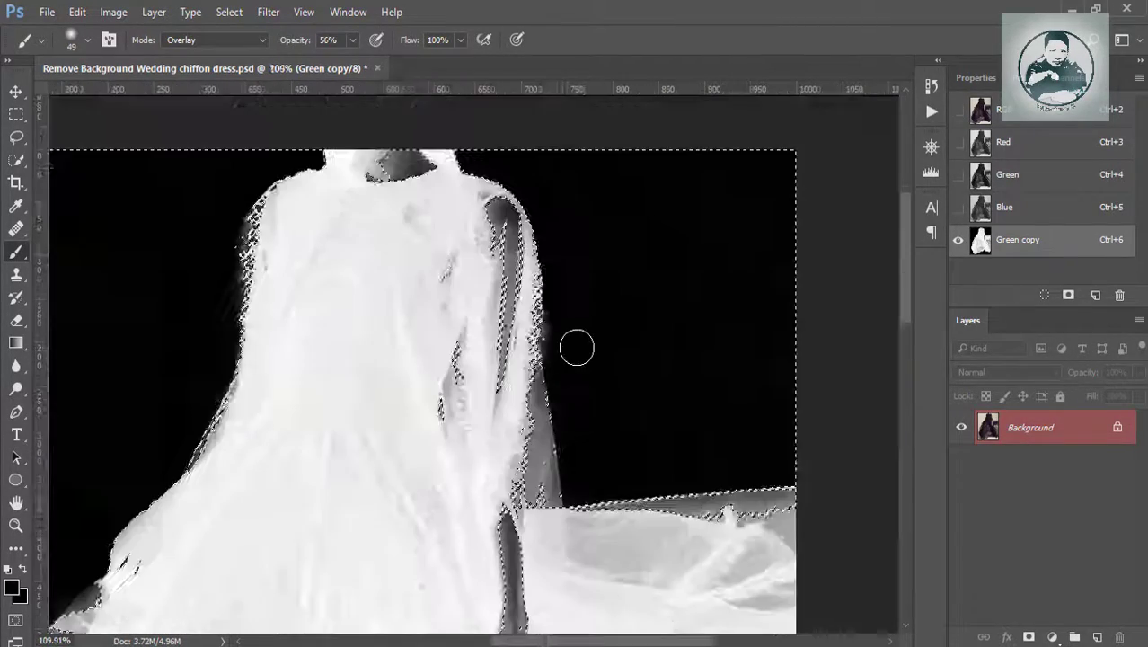
pyautogui.moveTo(449, 348); pyautogui.dragTo(507, 318)
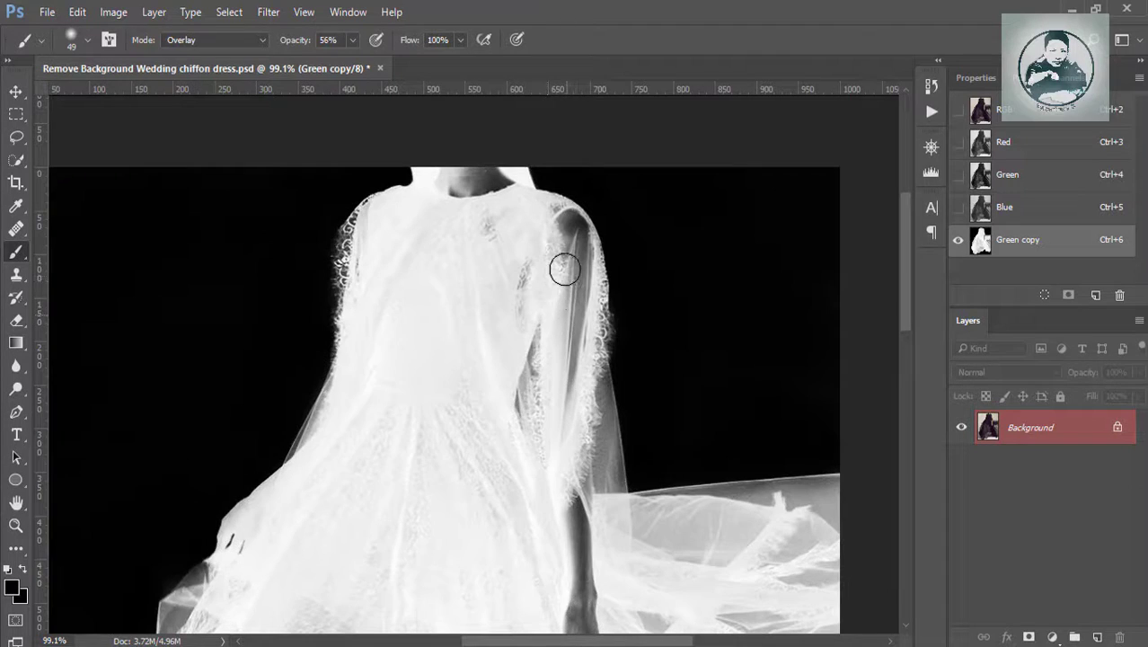
pyautogui.scroll(-4, 565, 270)
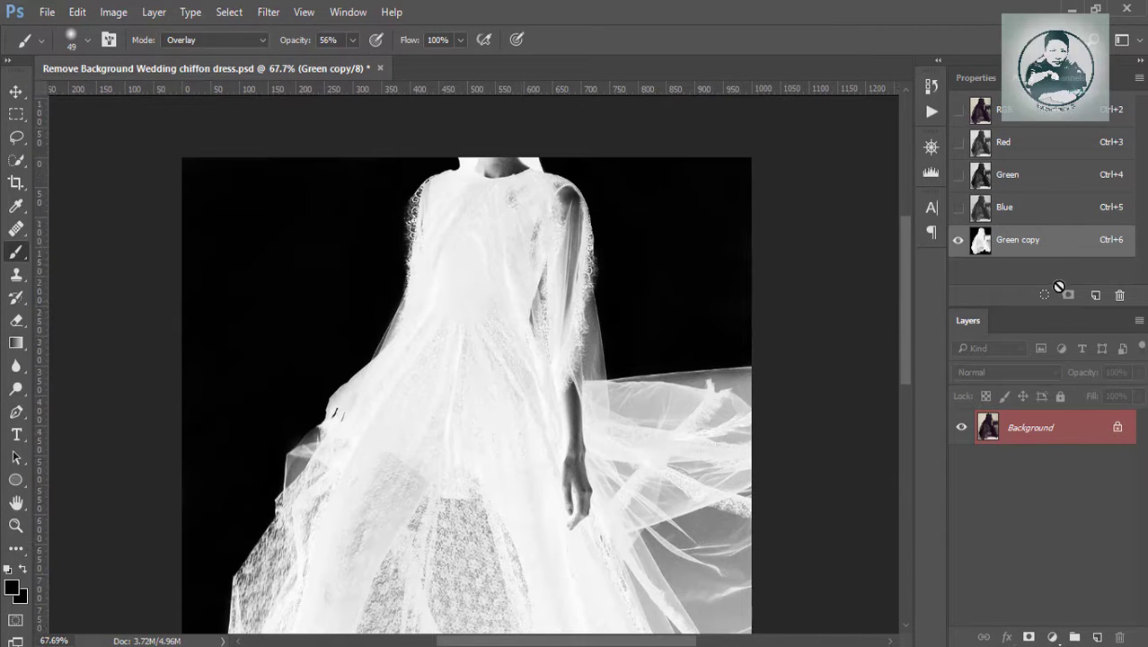
# Load the Green copy channel as a dress selection and return to the RGB composite
pyautogui.click(1044, 295)
pyautogui.click(998, 110)
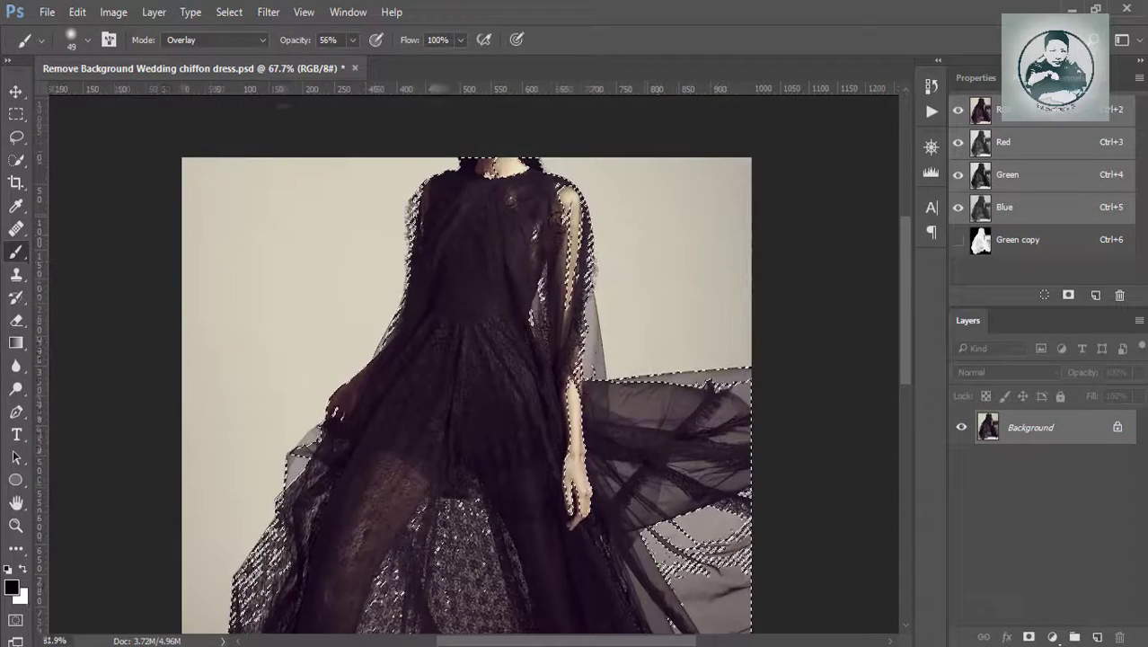
pyautogui.scroll(4, 437, 151)
pyautogui.scroll(-3, 437, 151)
pyautogui.moveTo(751, 451); pyautogui.dragTo(625, 323)
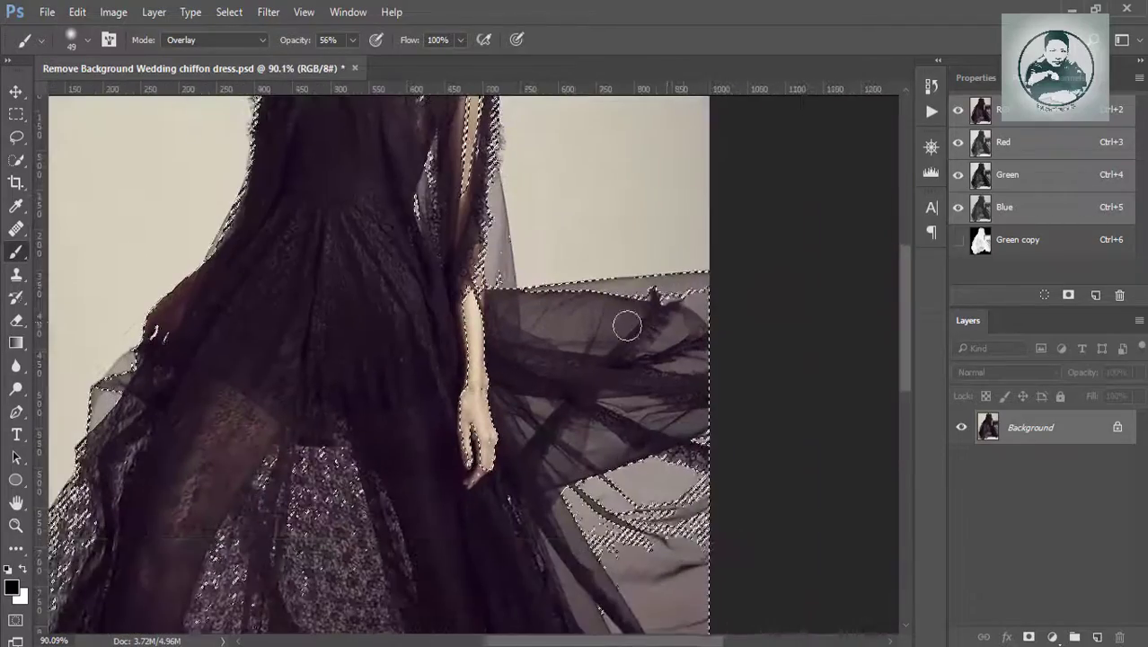
pyautogui.scroll(-2, 687, 422)
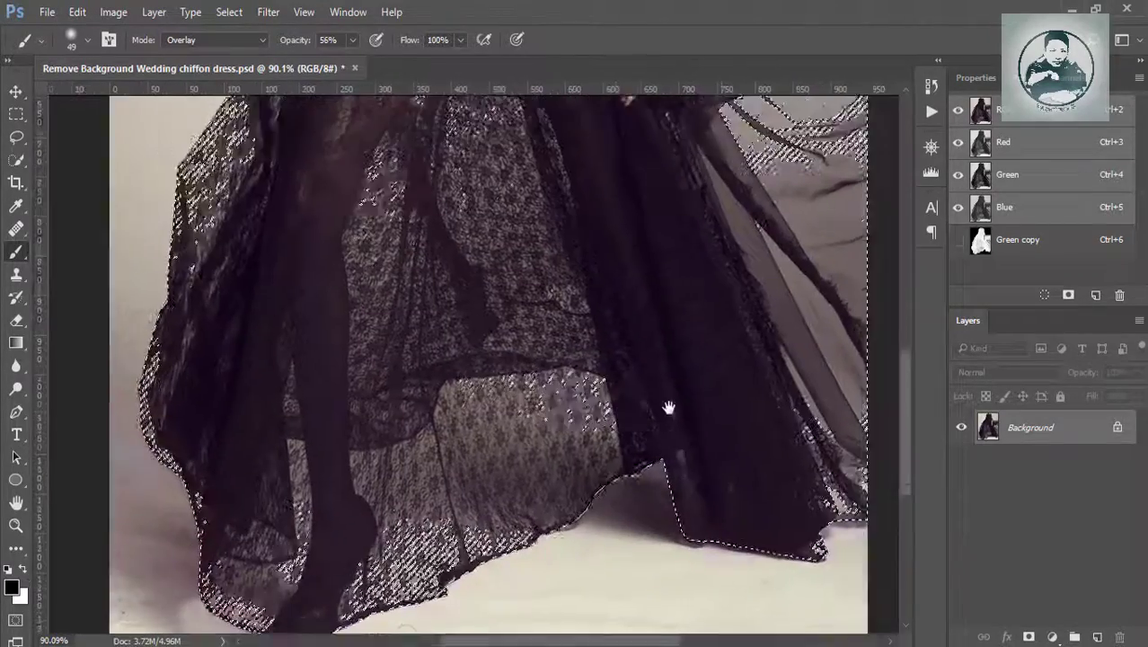
pyautogui.hscroll(-3, 671, 405)
pyautogui.scroll(5, 642, 359)
pyautogui.scroll(3, 593, 448)
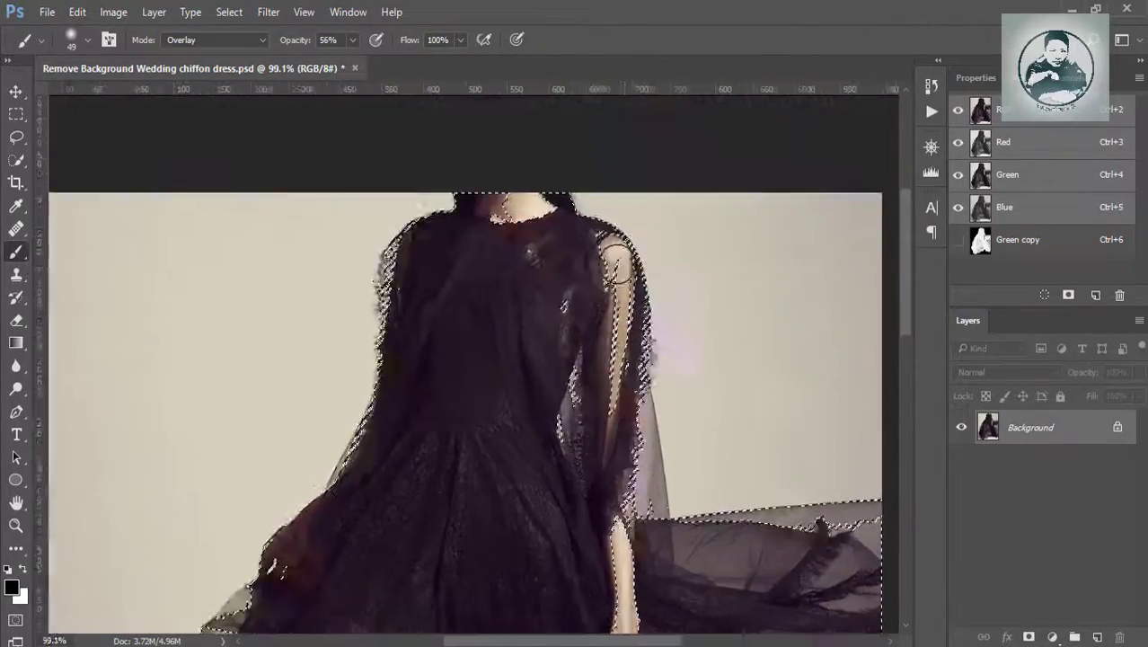
pyautogui.scroll(3, 606, 310)
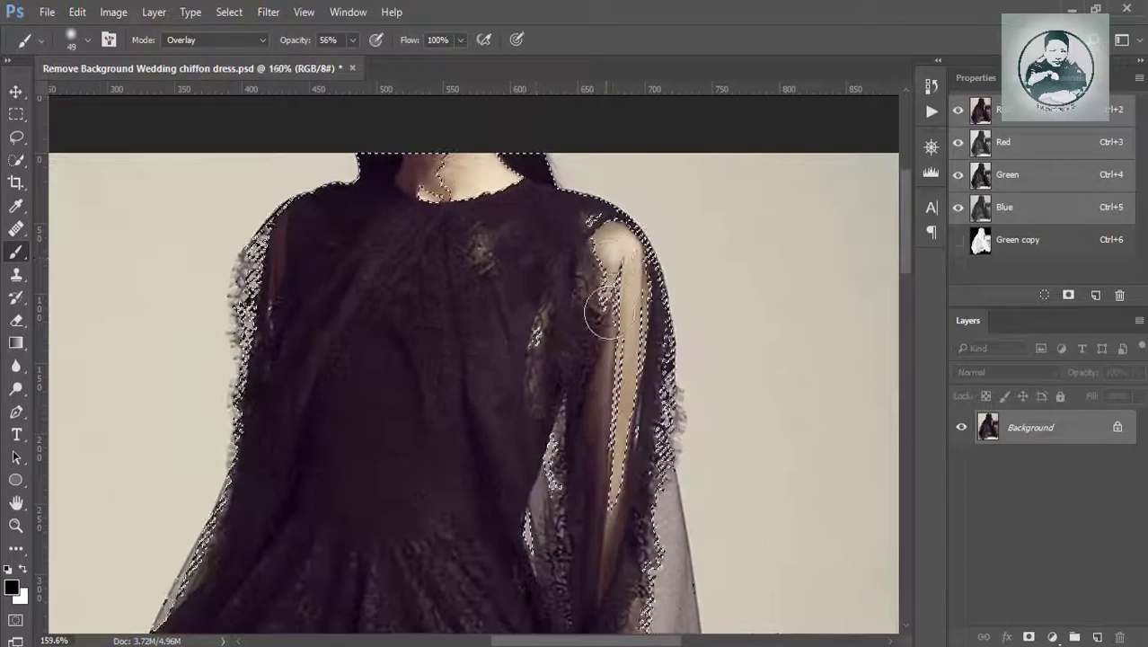
# Show only the Green copy channel again and set the foreground colour to white
pyautogui.click(1035, 242)
pyautogui.scroll(2, 617, 256)
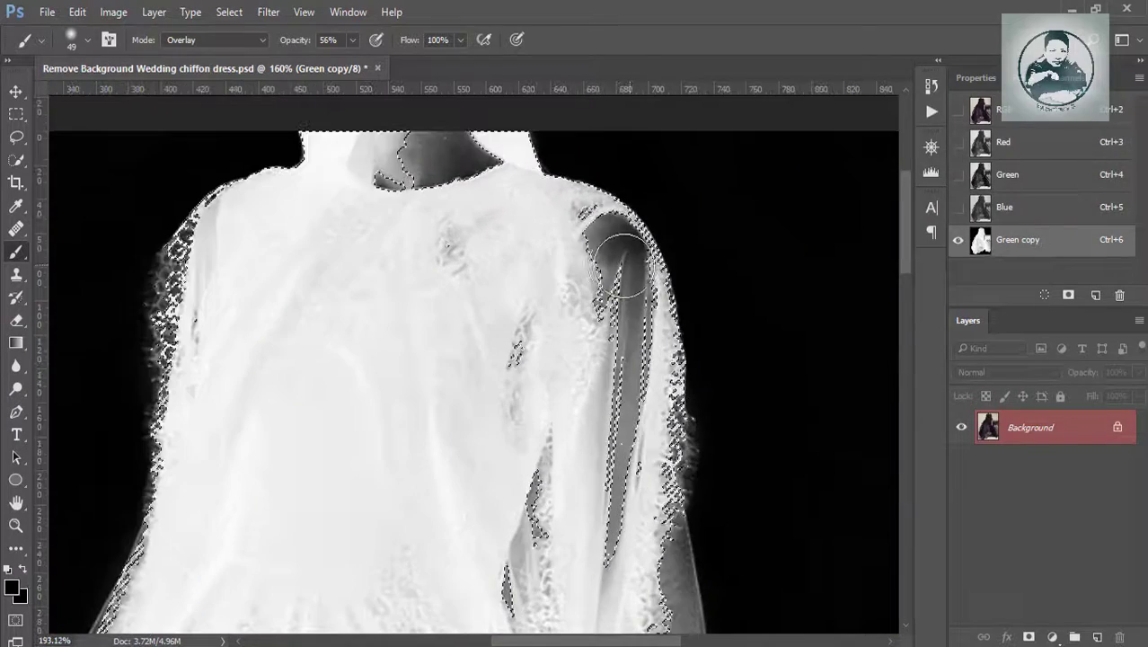
pyautogui.scroll(1, 446, 225)
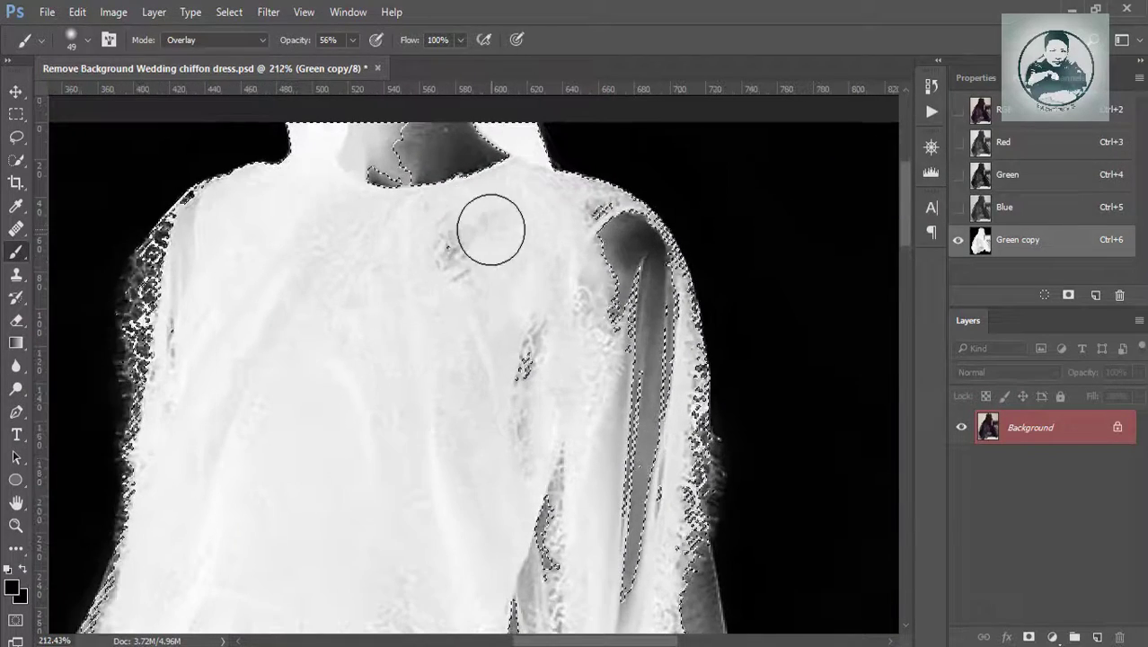
pyautogui.click(14, 588)
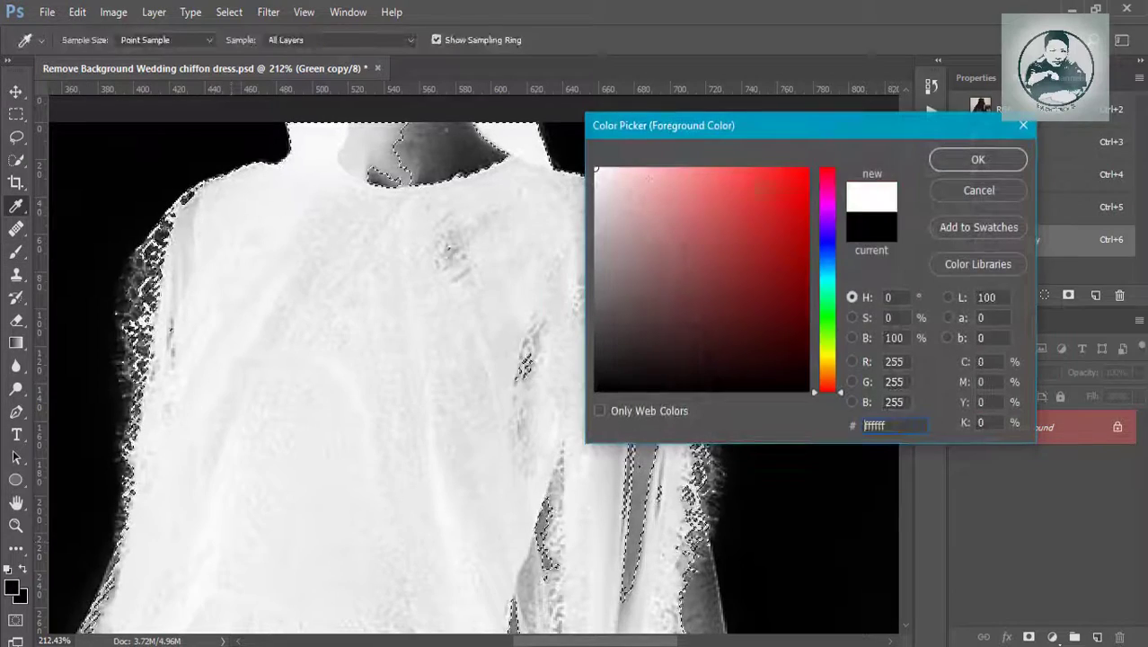
pyautogui.click(977, 160)
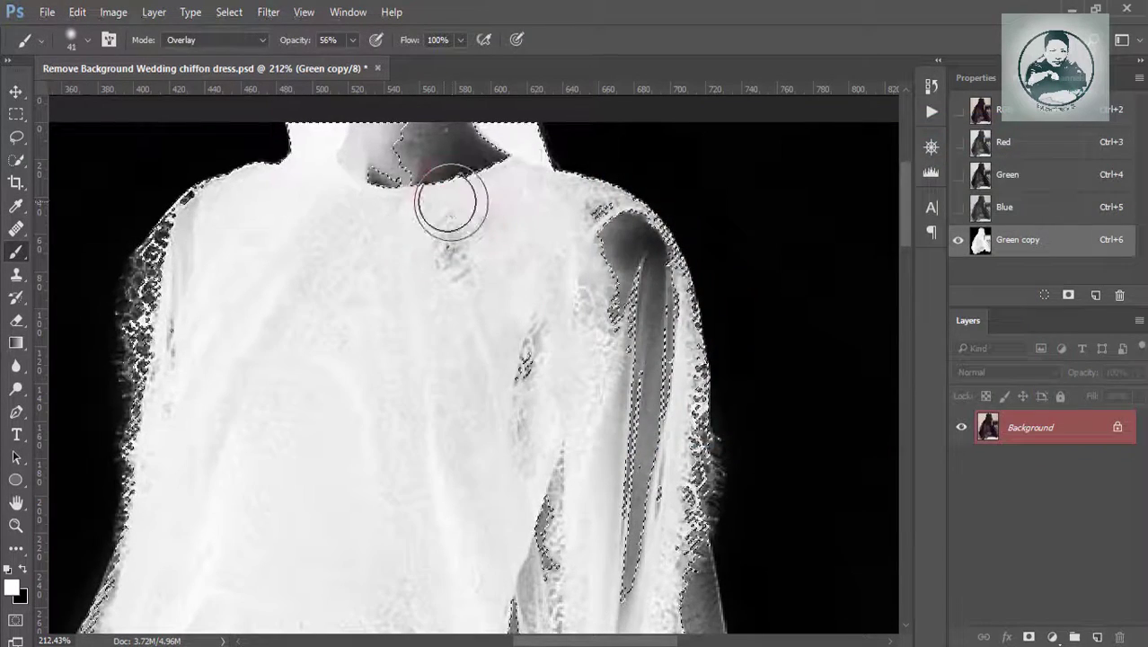
# With a slightly smaller brush, brighten the dark neck, left shoulder and chest toward white
pyautogui.keyDown('alt'); pyautogui.rightClick(397, 213); pyautogui.keyUp('alt')
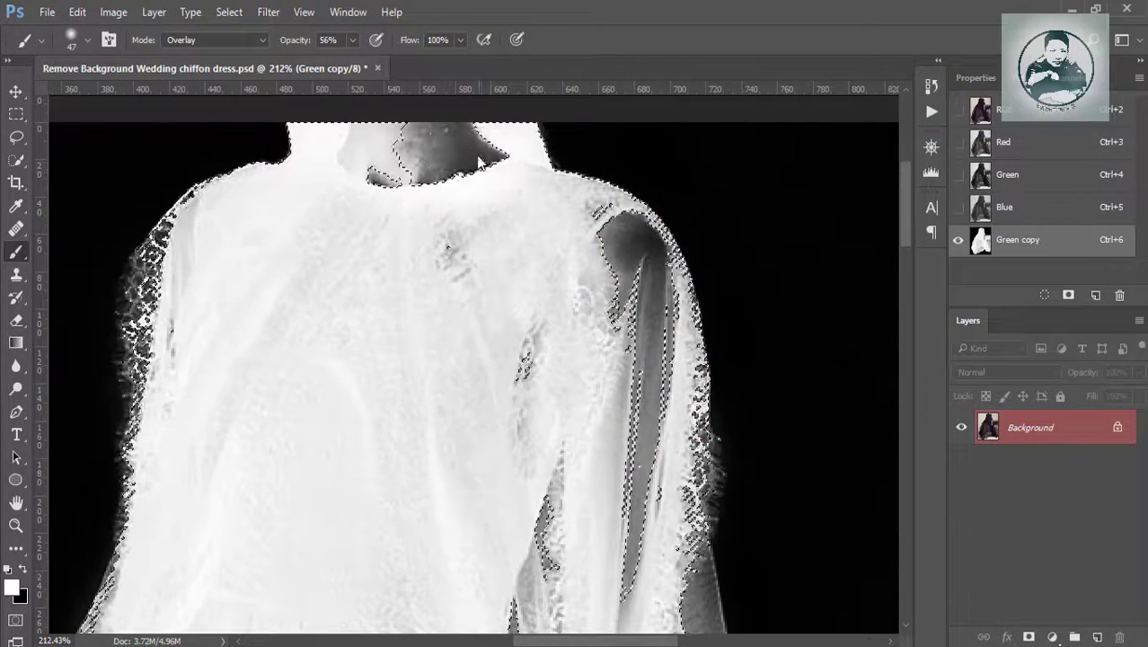
pyautogui.moveTo(429, 166); pyautogui.dragTo(413, 142)
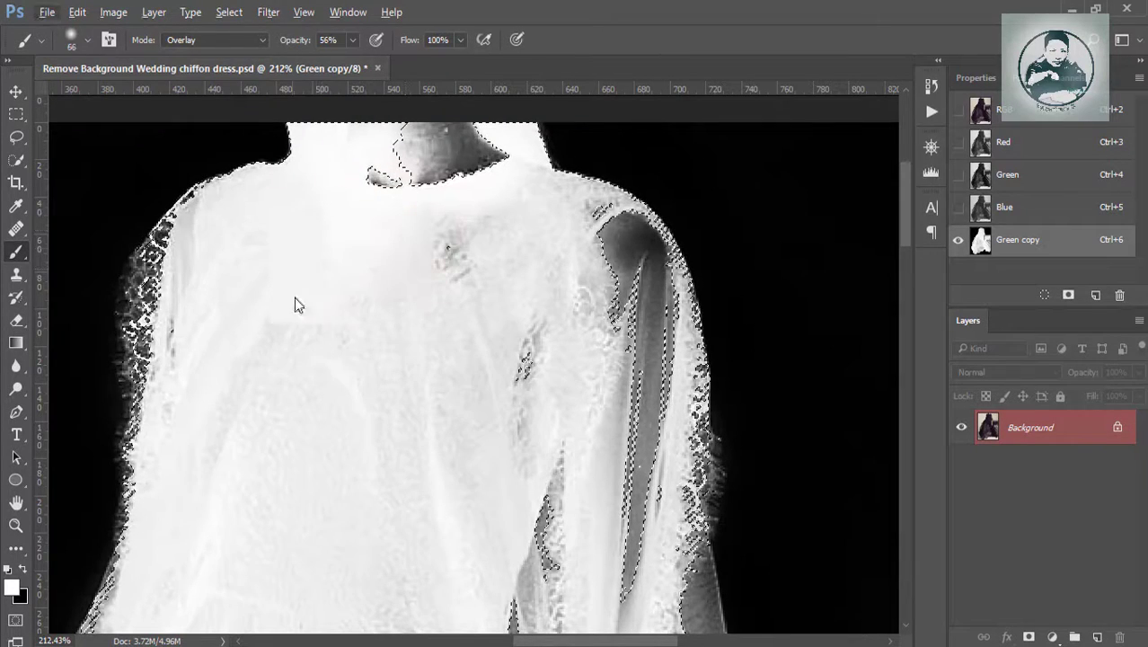
pyautogui.moveTo(222, 272)
pyautogui.mouseDown()
pyautogui.moveTo(207, 397)
pyautogui.moveTo(354, 376)
pyautogui.moveTo(474, 220)
pyautogui.mouseUp()
pyautogui.moveTo(428, 304); pyautogui.dragTo(417, 300)
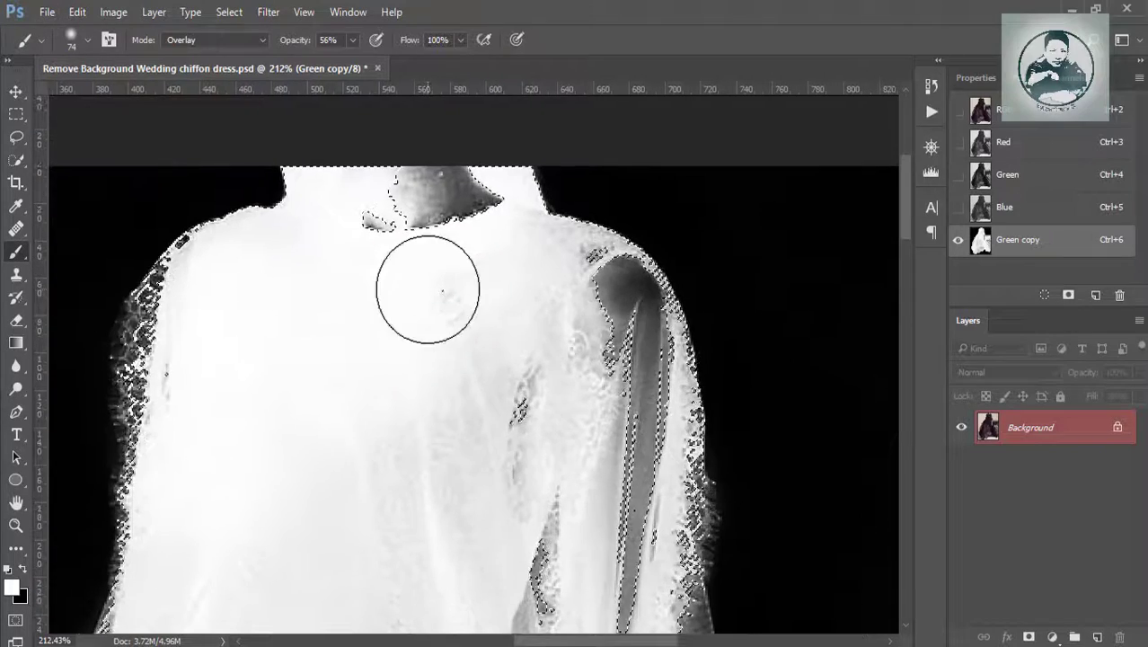
# Deselect the marching ants and enlarge the brush for broader strokes
pyautogui.click(229, 11)
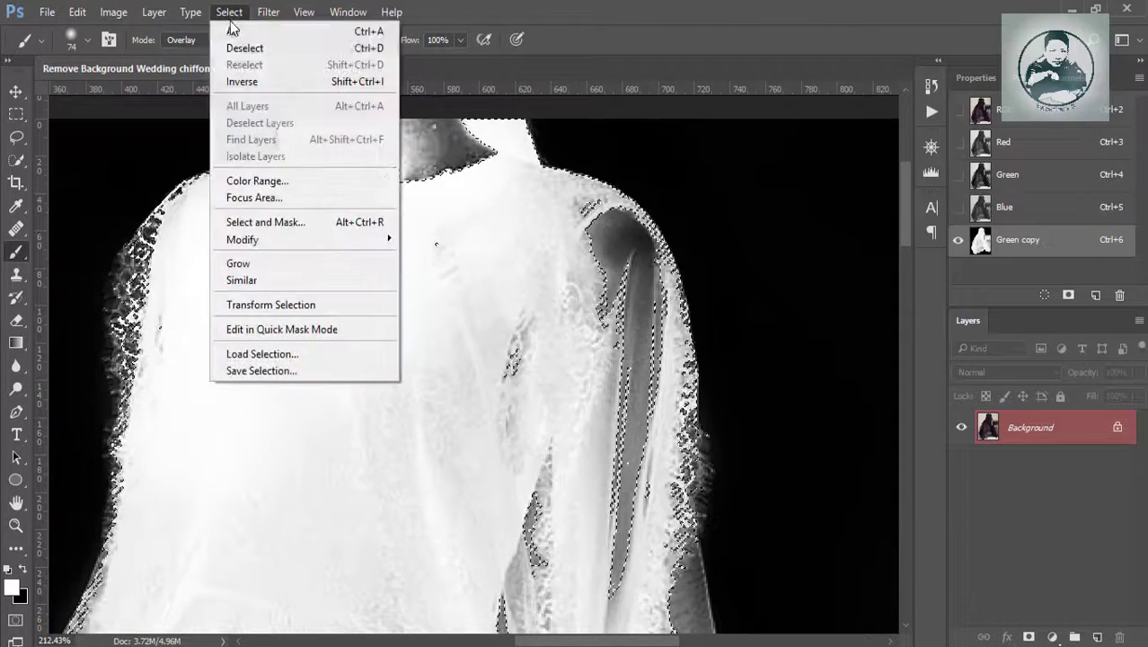
pyautogui.click(272, 54)
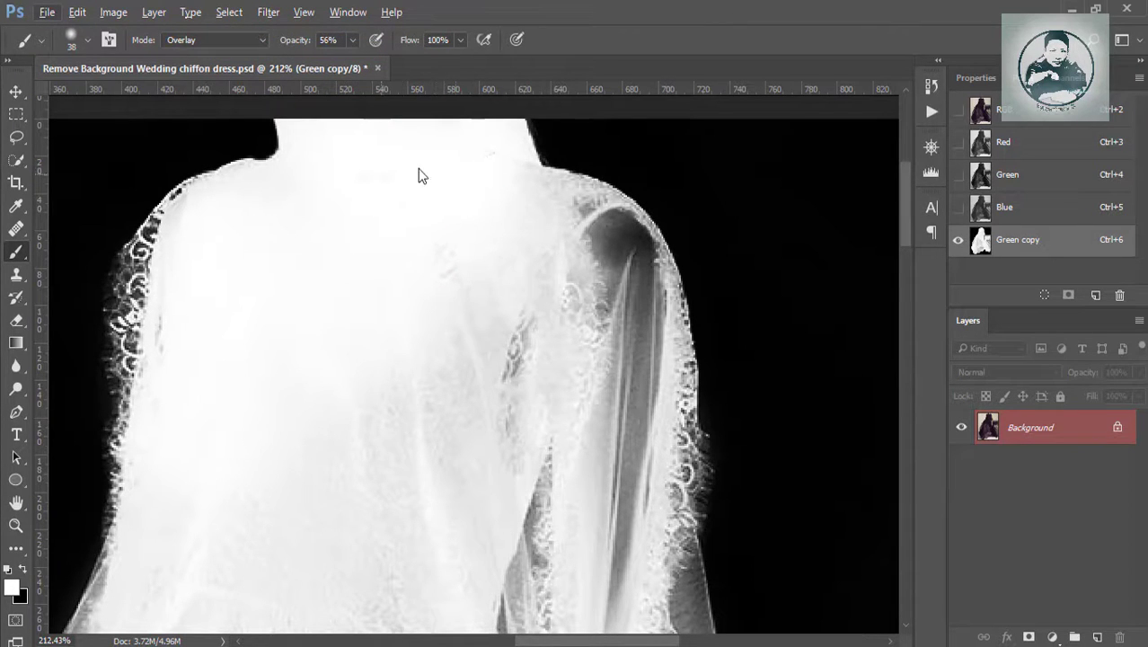
pyautogui.scroll(-3, 419, 244)
pyautogui.scroll(3, 474, 146)
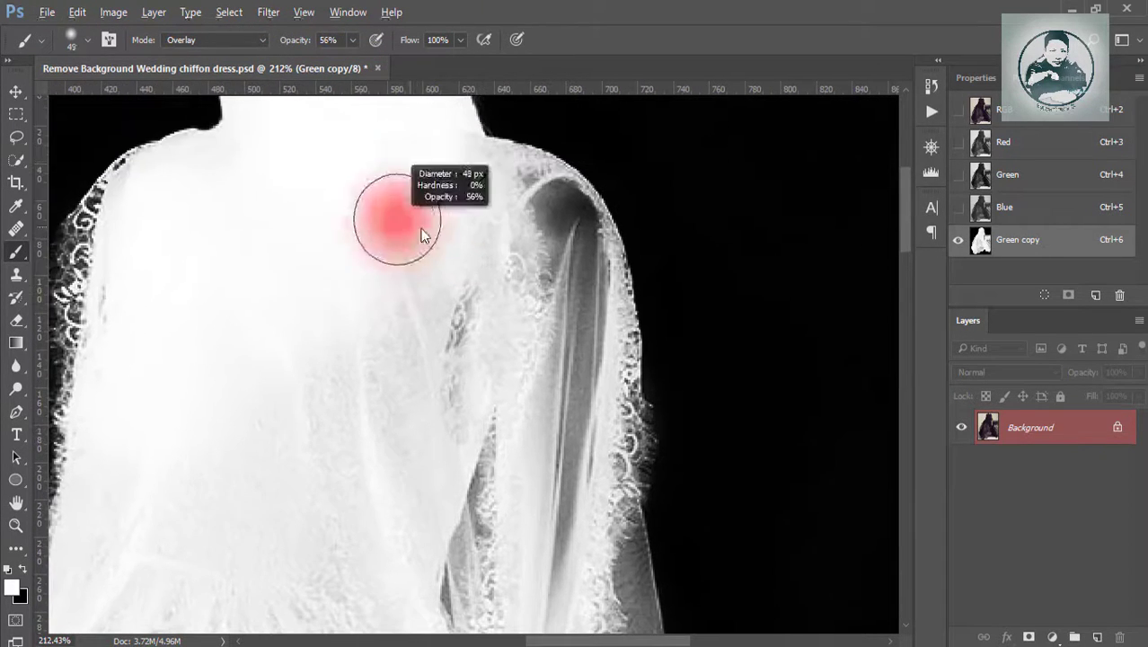
pyautogui.moveTo(422, 224)
pyautogui.mouseDown()
pyautogui.moveTo(426, 283)
pyautogui.moveTo(476, 174)
pyautogui.moveTo(562, 255)
pyautogui.moveTo(564, 202)
pyautogui.mouseUp()
# Reload the channel as a selection and brighten the shoulder and sleeve lace speckles
pyautogui.scroll(-1, 550, 173)
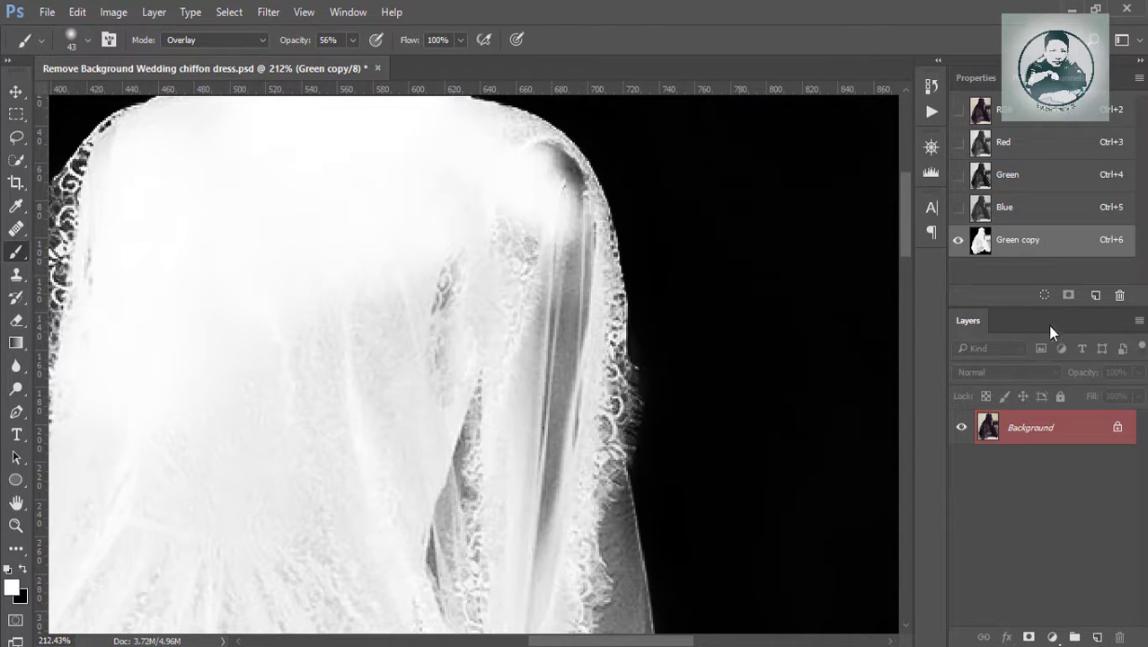
pyautogui.click(1044, 294)
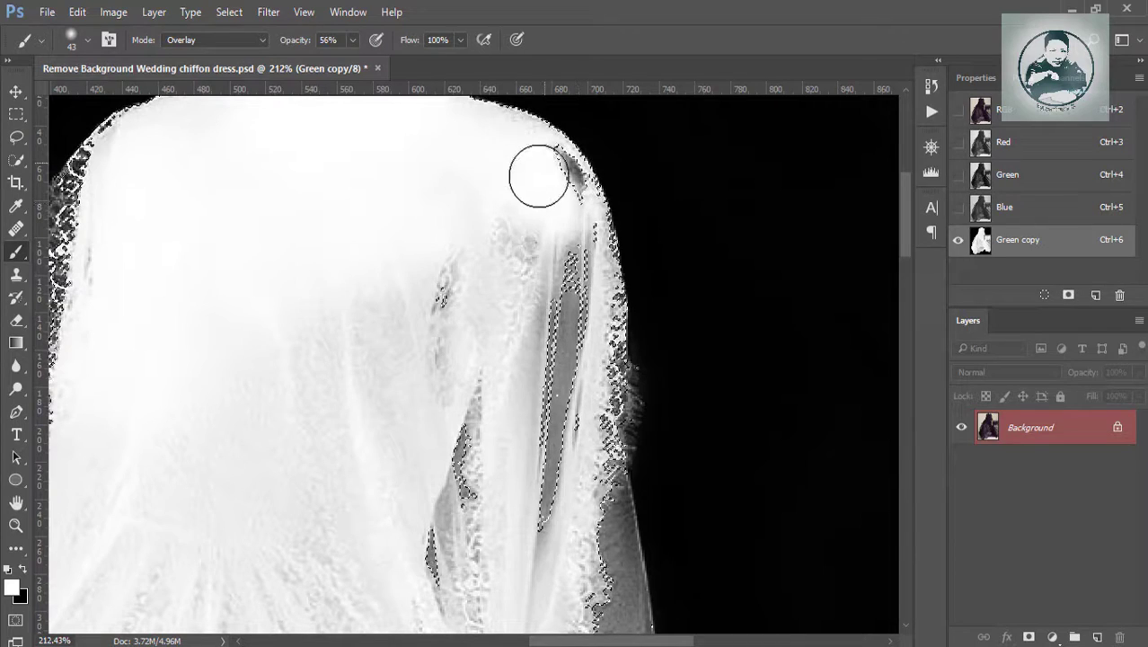
pyautogui.moveTo(416, 310)
pyautogui.mouseDown()
pyautogui.moveTo(556, 225)
pyautogui.moveTo(566, 174)
pyautogui.moveTo(566, 210)
pyautogui.mouseUp()
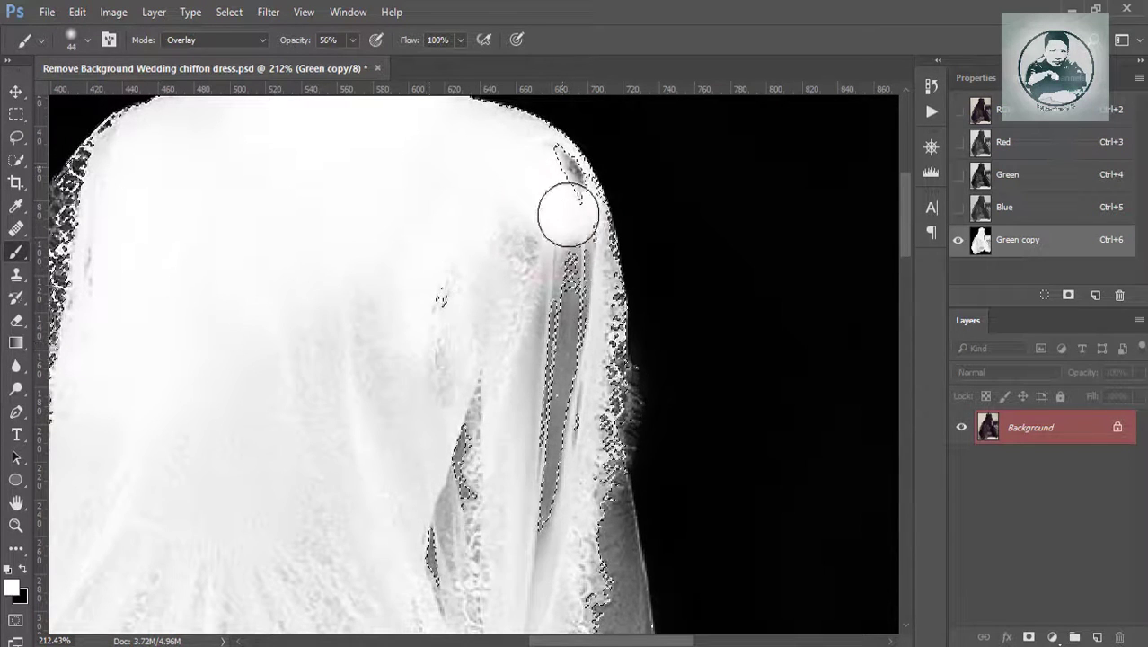
pyautogui.moveTo(525, 256); pyautogui.dragTo(539, 449)
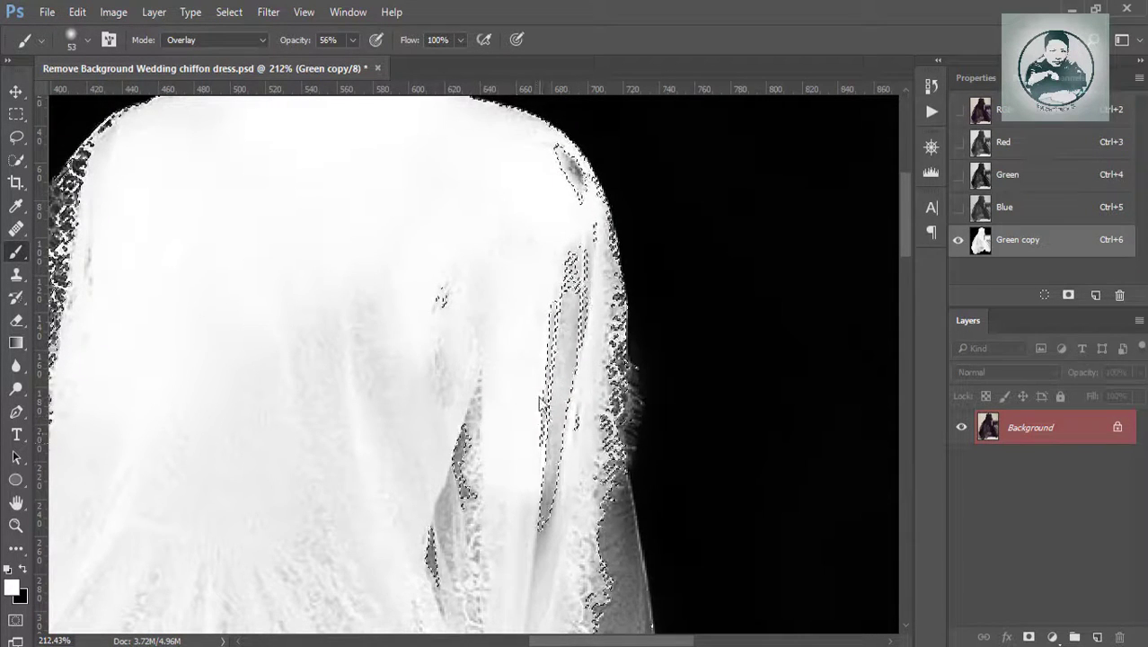
pyautogui.scroll(-5, 518, 391)
pyautogui.scroll(5, 518, 390)
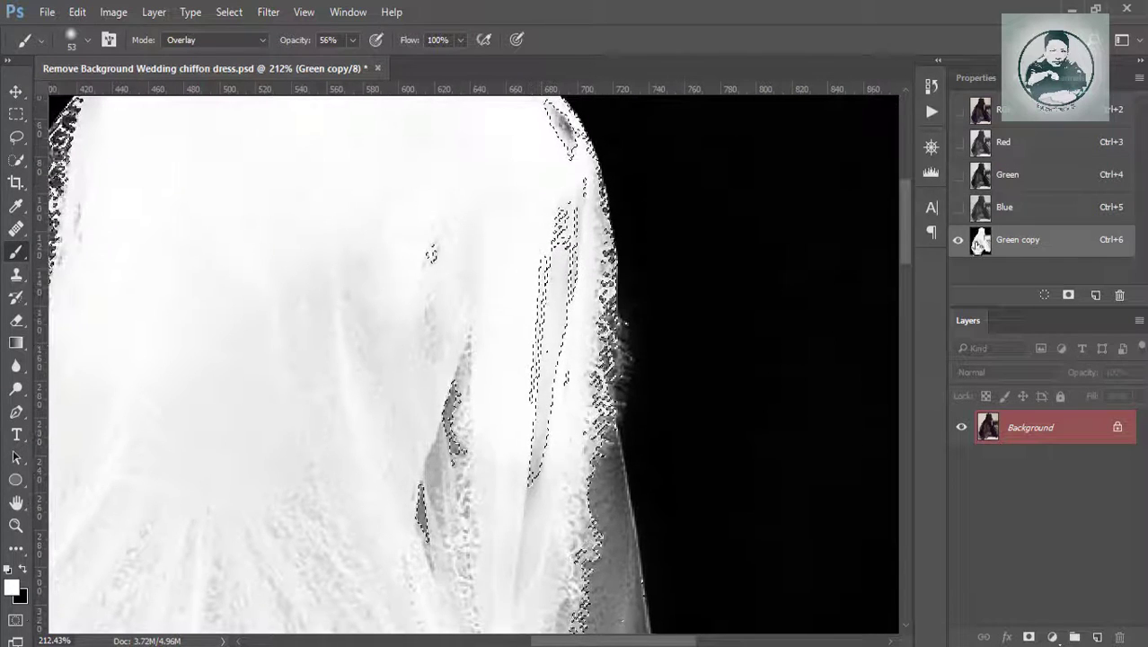
pyautogui.click(229, 11)
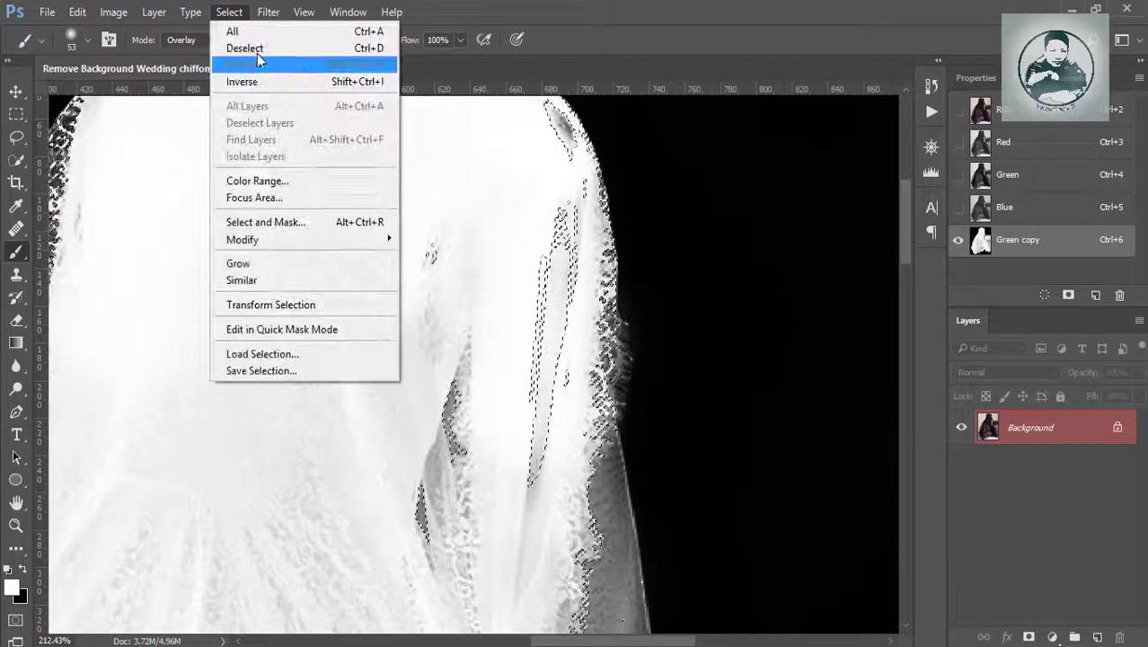
# Clear the selection, widen the brush, and brighten grey tones on the upper skirt
pyautogui.click(244, 48)
pyautogui.moveTo(550, 256); pyautogui.dragTo(546, 200)
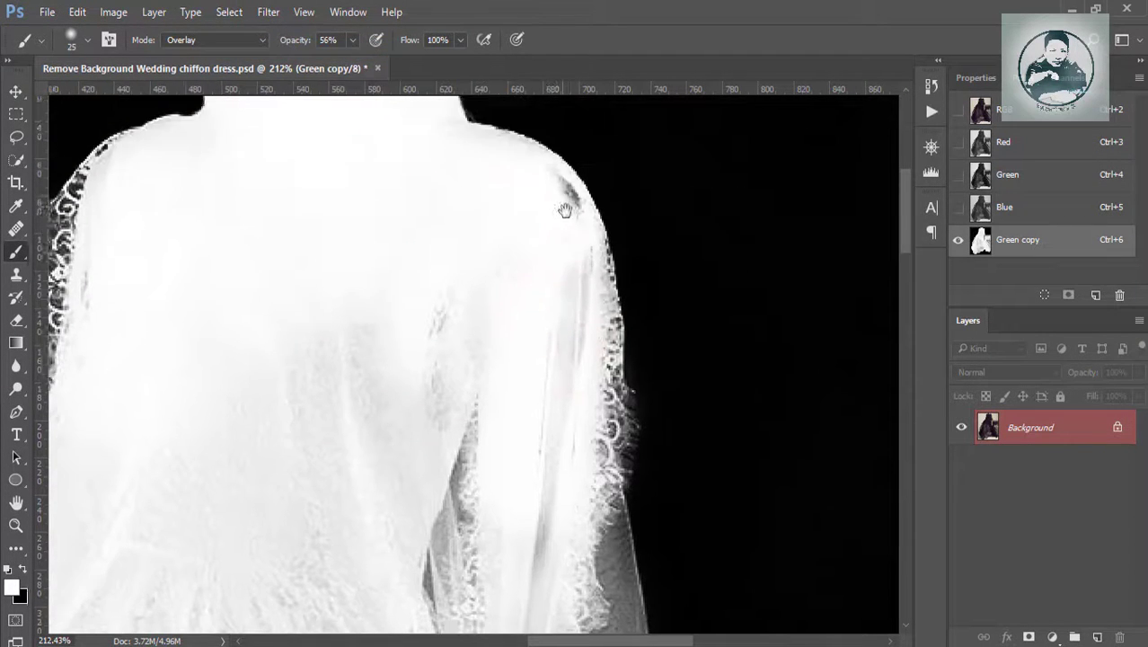
pyautogui.moveTo(575, 281); pyautogui.dragTo(535, 150)
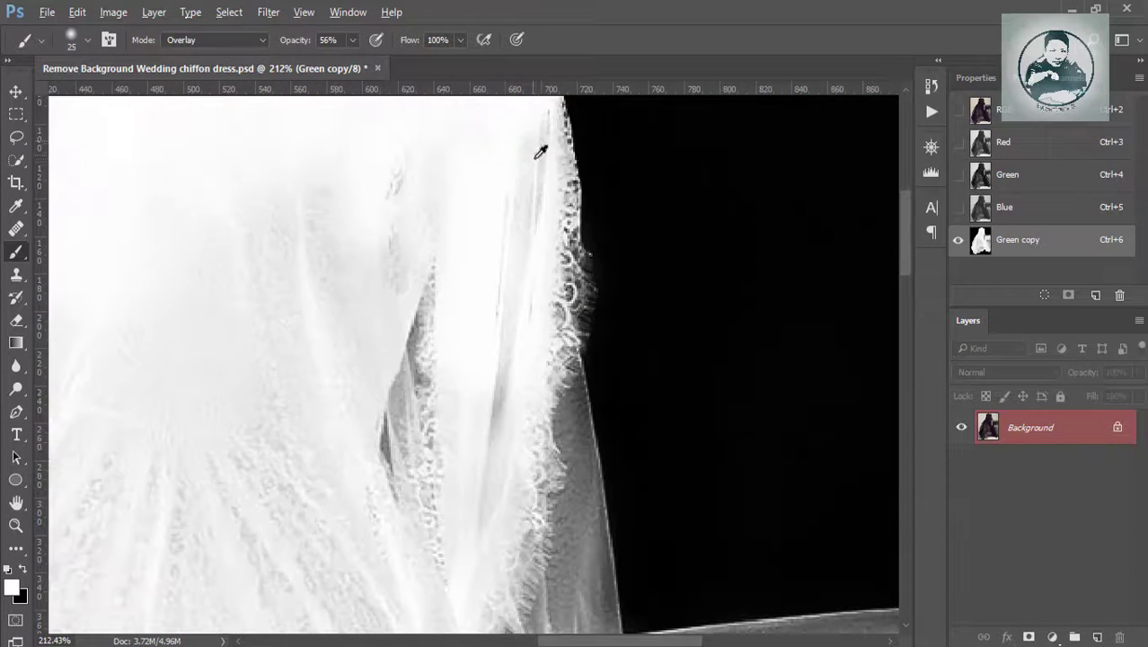
pyautogui.scroll(2, 512, 224)
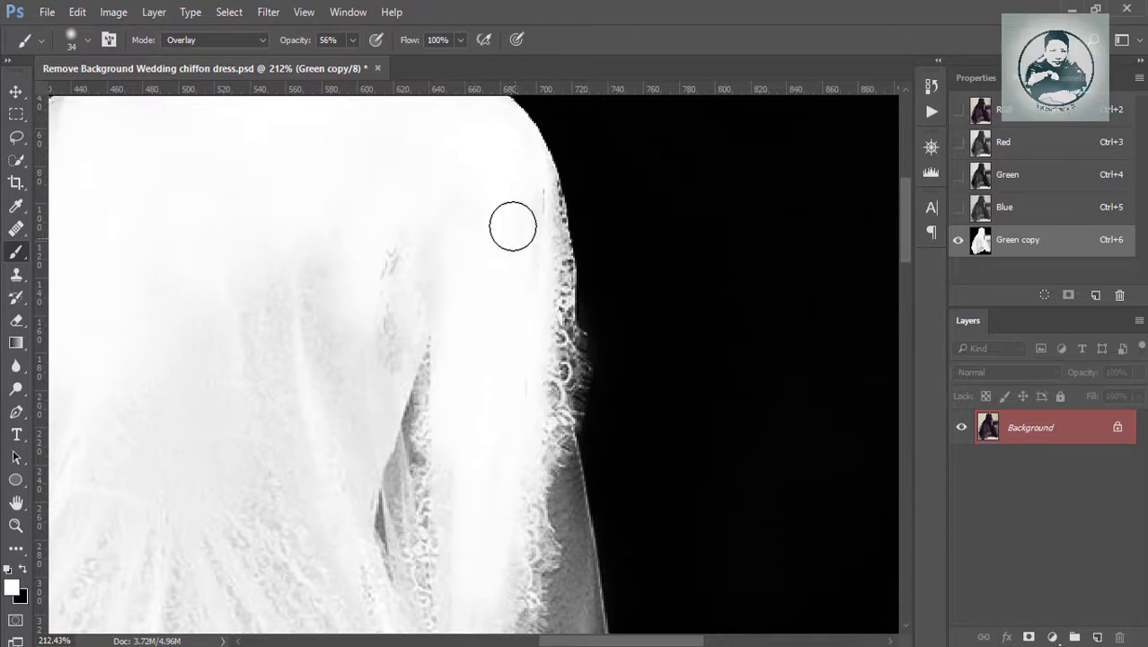
pyautogui.moveTo(333, 287); pyautogui.dragTo(359, 300)
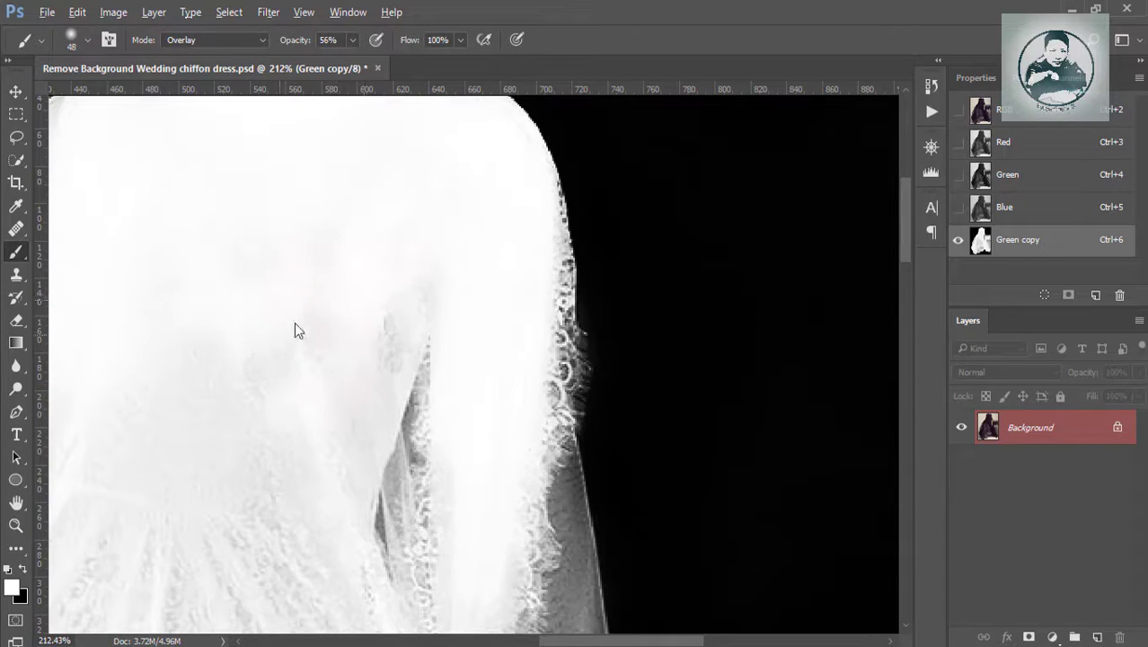
pyautogui.scroll(-3, 295, 325)
pyautogui.scroll(1, 435, 326)
pyautogui.scroll(2, 395, 324)
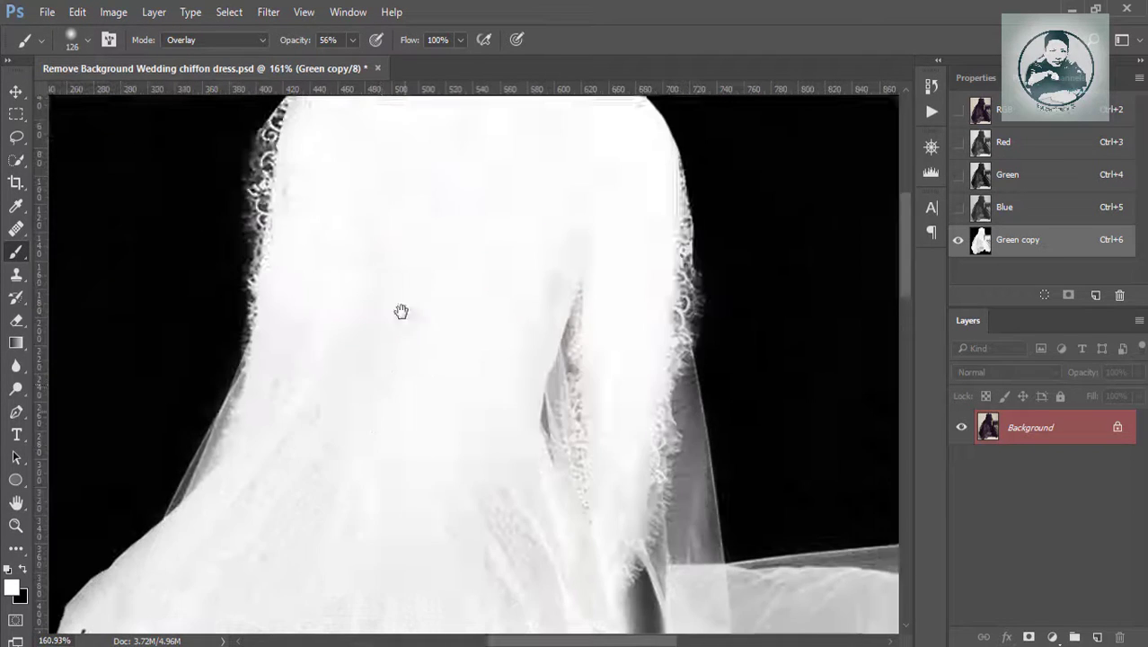
pyautogui.scroll(-2, 467, 285)
pyautogui.scroll(2, 476, 292)
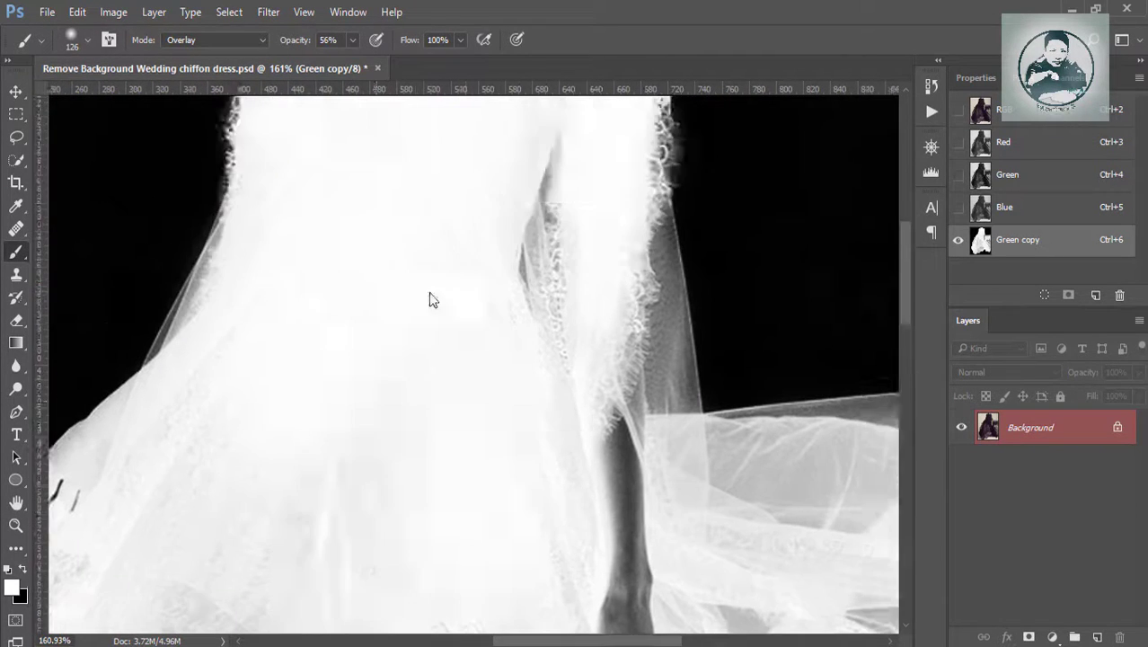
pyautogui.scroll(-2, 434, 332)
pyautogui.hscroll(-2, 467, 342)
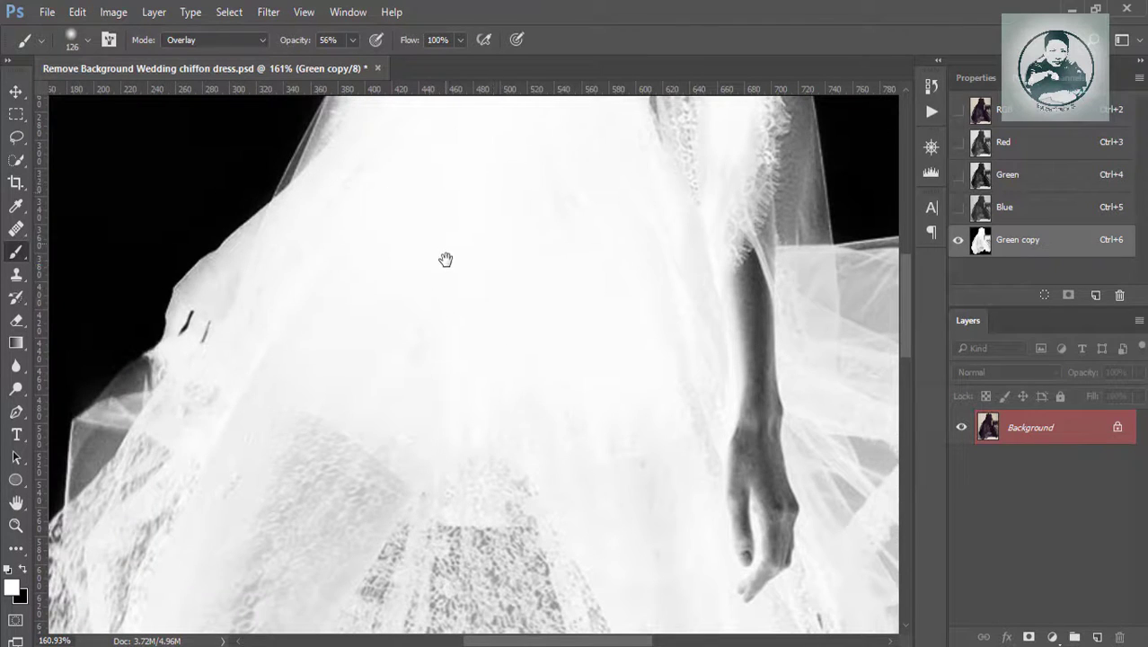
pyautogui.scroll(-2, 445, 260)
pyautogui.scroll(-3, 539, 296)
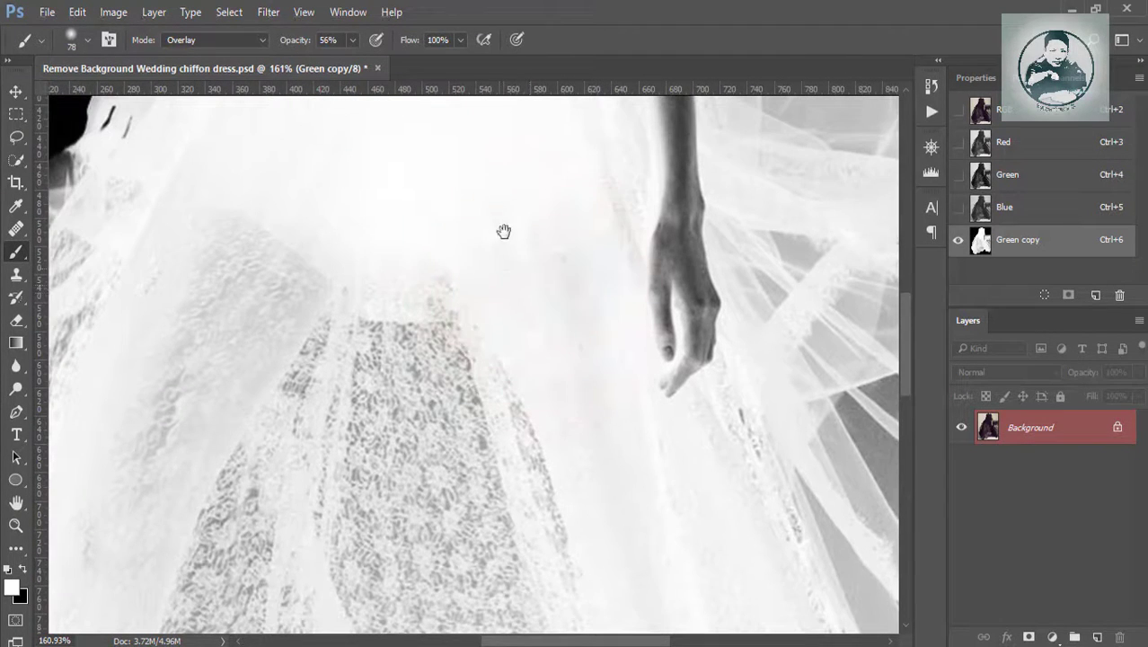
pyautogui.scroll(-2, 516, 207)
pyautogui.scroll(-3, 536, 206)
pyautogui.scroll(-3, 583, 432)
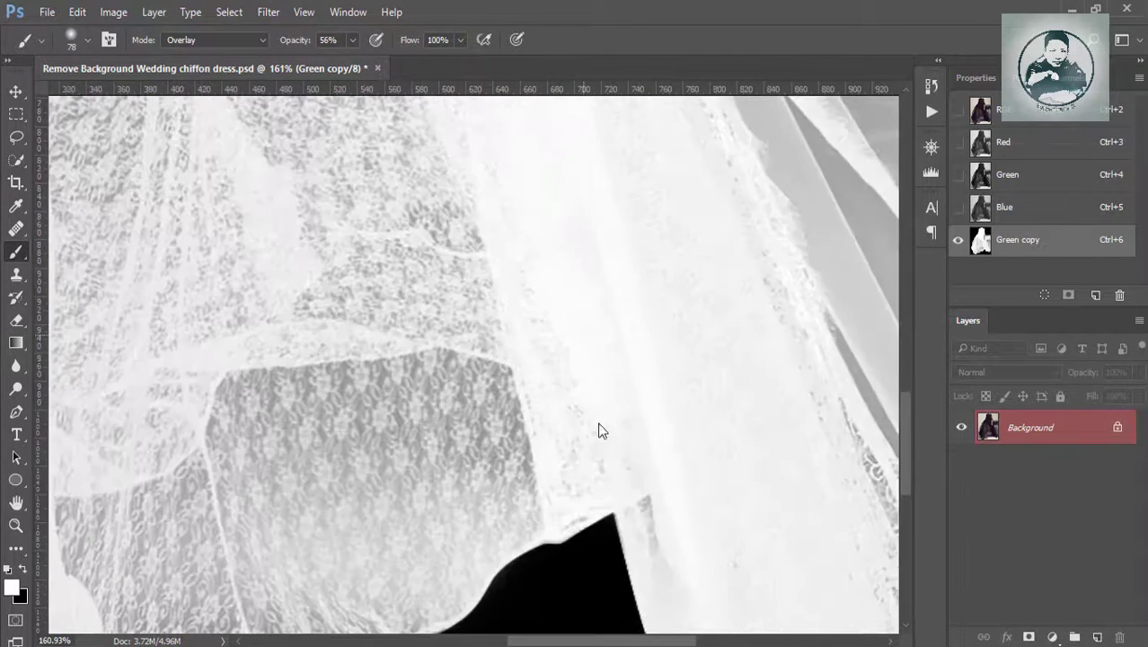
pyautogui.scroll(-3, 539, 288)
pyautogui.scroll(3, 517, 328)
pyautogui.hscroll(-10, 651, 594)
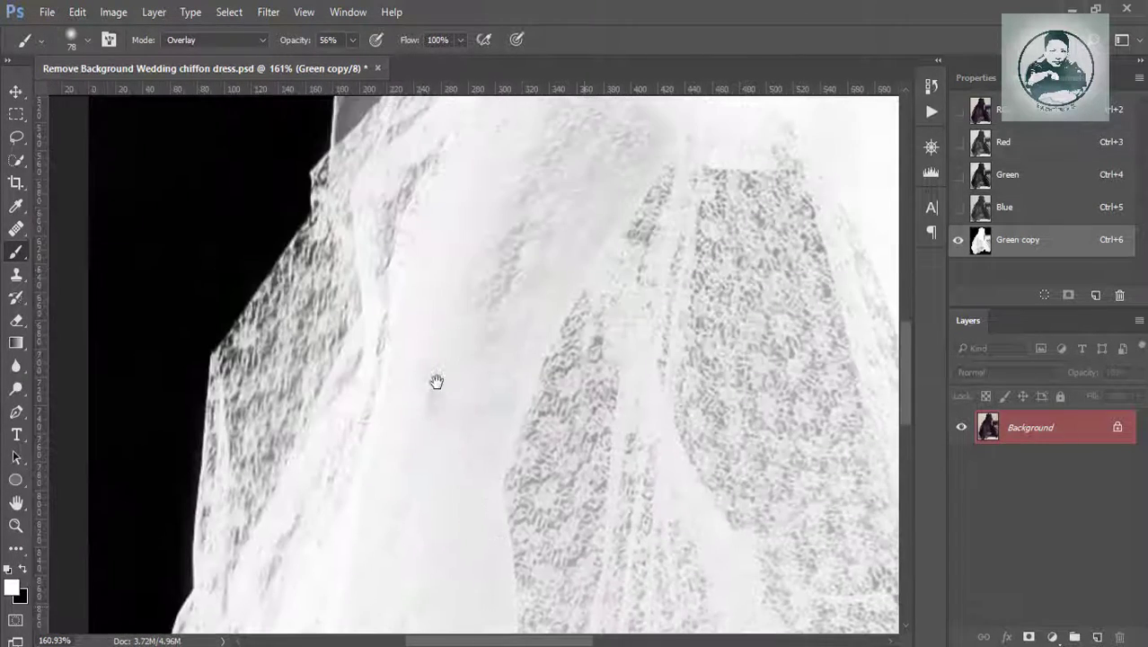
pyautogui.scroll(3, 491, 265)
pyautogui.hscroll(2, 491, 265)
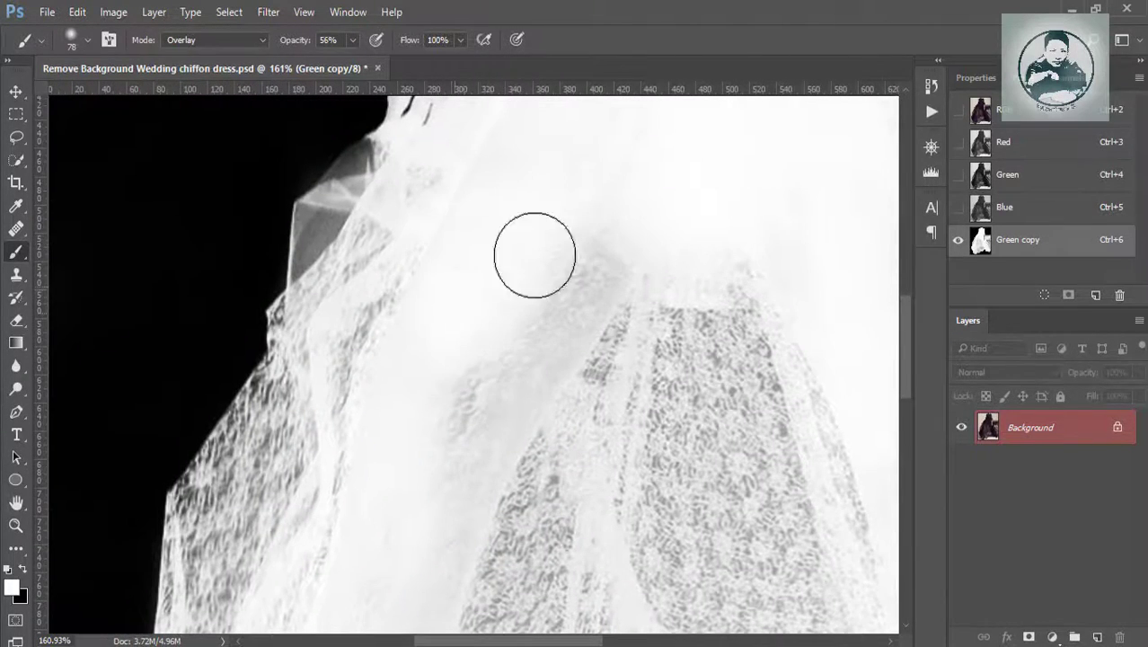
pyautogui.moveTo(535, 255)
pyautogui.mouseDown()
pyautogui.moveTo(484, 379)
pyautogui.moveTo(560, 281)
pyautogui.mouseUp()
# With a slightly smaller brush, brighten the ankle area near the dress hem
pyautogui.scroll(-3, 532, 199)
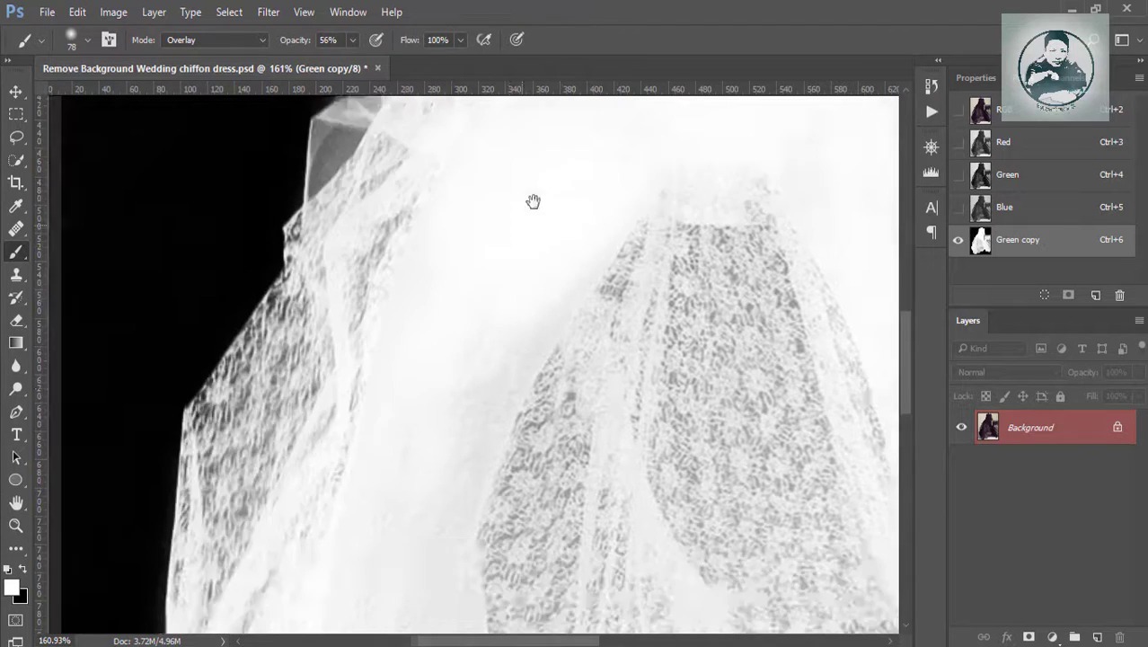
pyautogui.hscroll(3, 512, 243)
pyautogui.scroll(1, 448, 358)
pyautogui.scroll(-3, 476, 323)
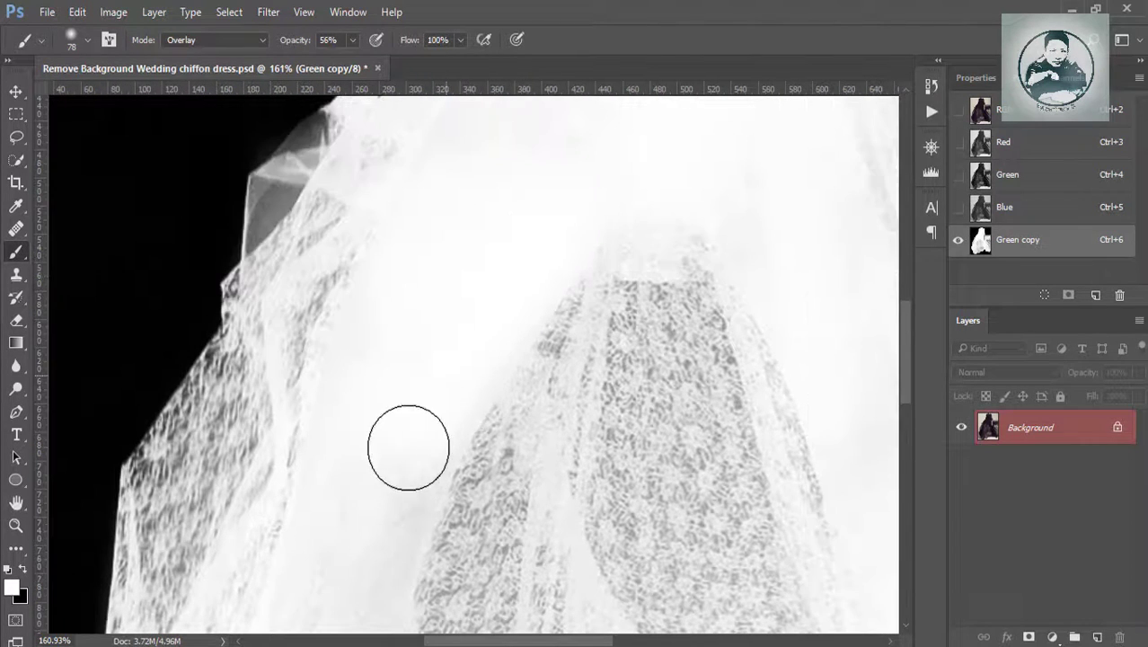
pyautogui.scroll(-3, 423, 283)
pyautogui.hscroll(-1, 362, 449)
pyautogui.scroll(-5, 402, 343)
pyautogui.hscroll(-1, 402, 264)
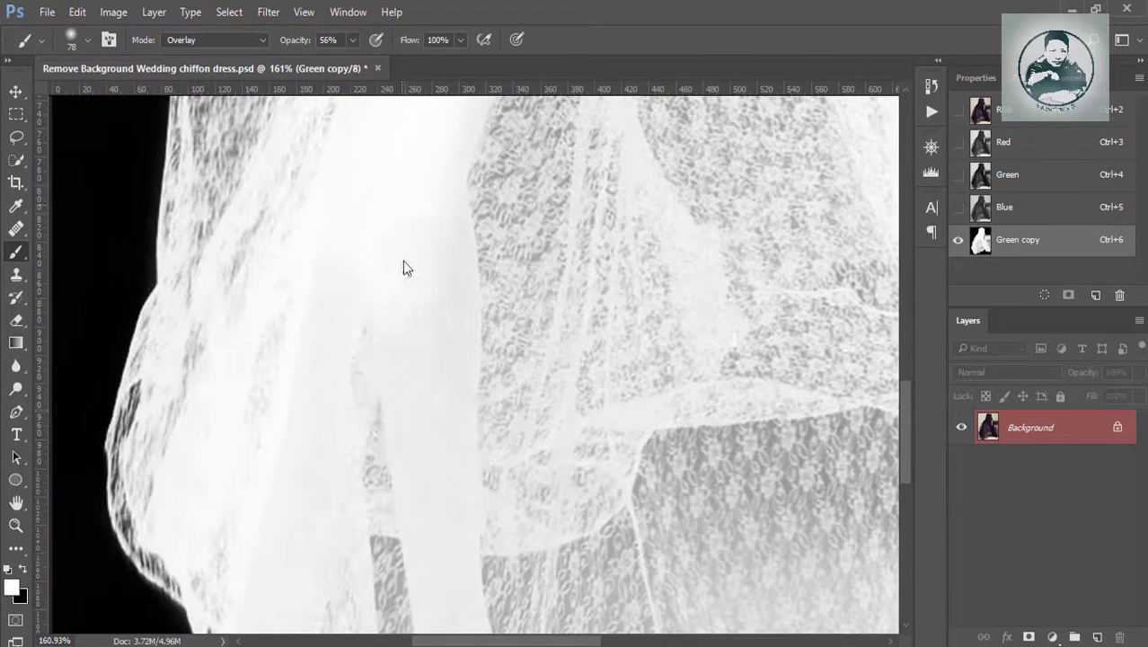
pyautogui.moveTo(423, 282); pyautogui.dragTo(436, 269)
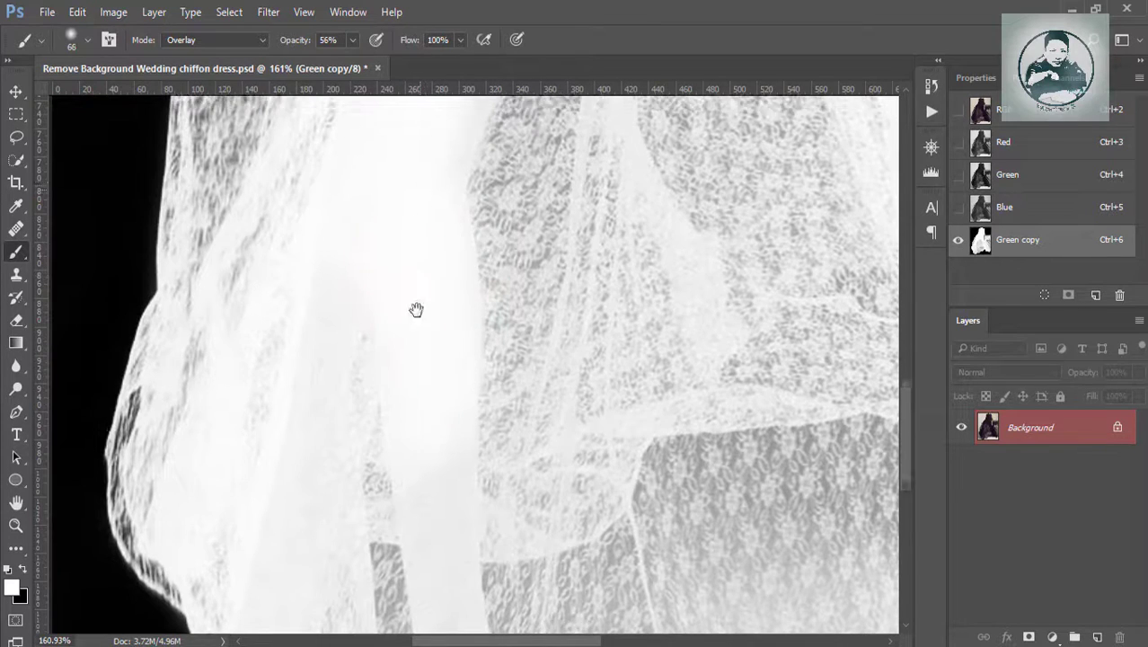
pyautogui.scroll(3, 422, 270)
pyautogui.scroll(-3, 422, 287)
pyautogui.hscroll(-1, 412, 361)
pyautogui.scroll(-1, 412, 361)
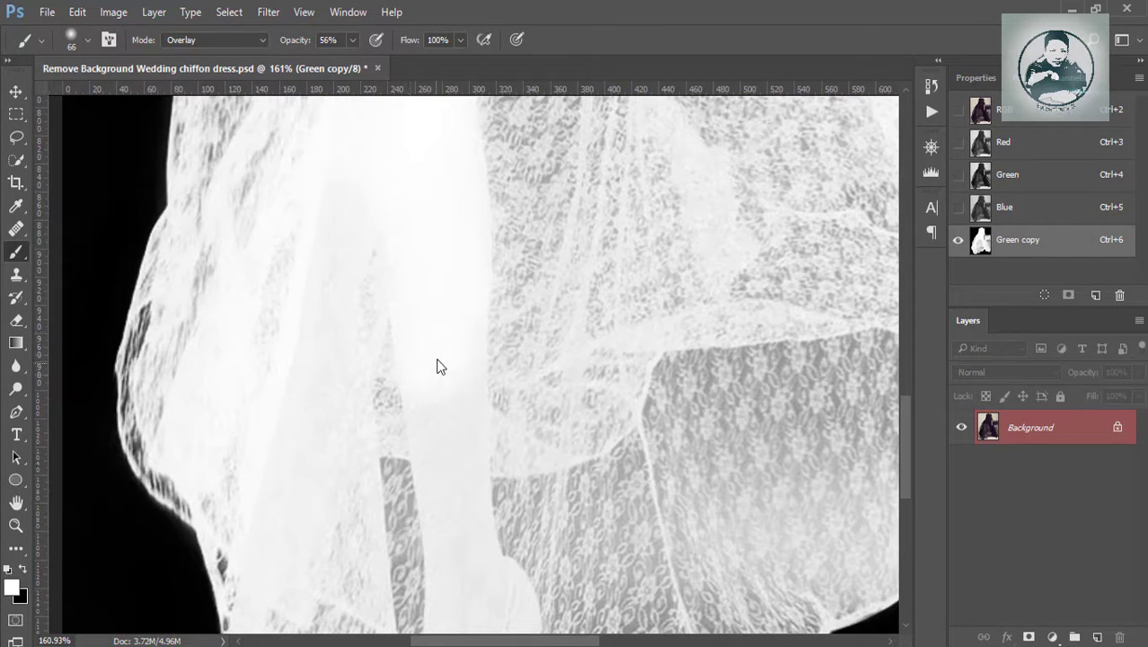
pyautogui.moveTo(447, 435); pyautogui.dragTo(423, 277)
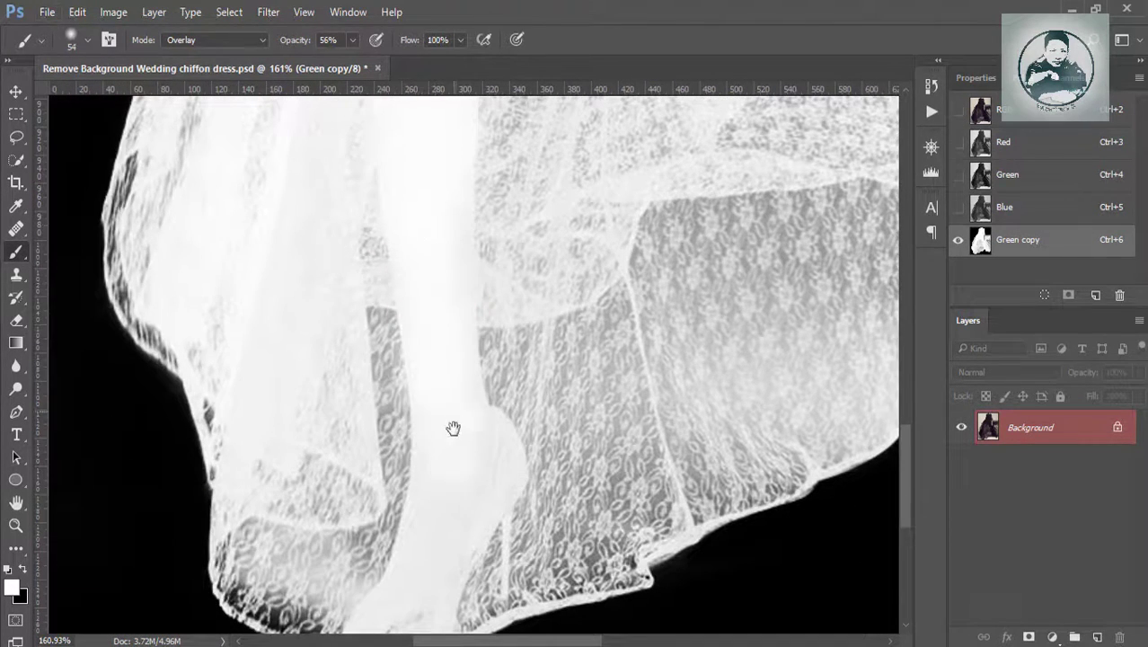
pyautogui.moveTo(452, 427); pyautogui.dragTo(433, 315)
pyautogui.moveTo(401, 375); pyautogui.dragTo(389, 354)
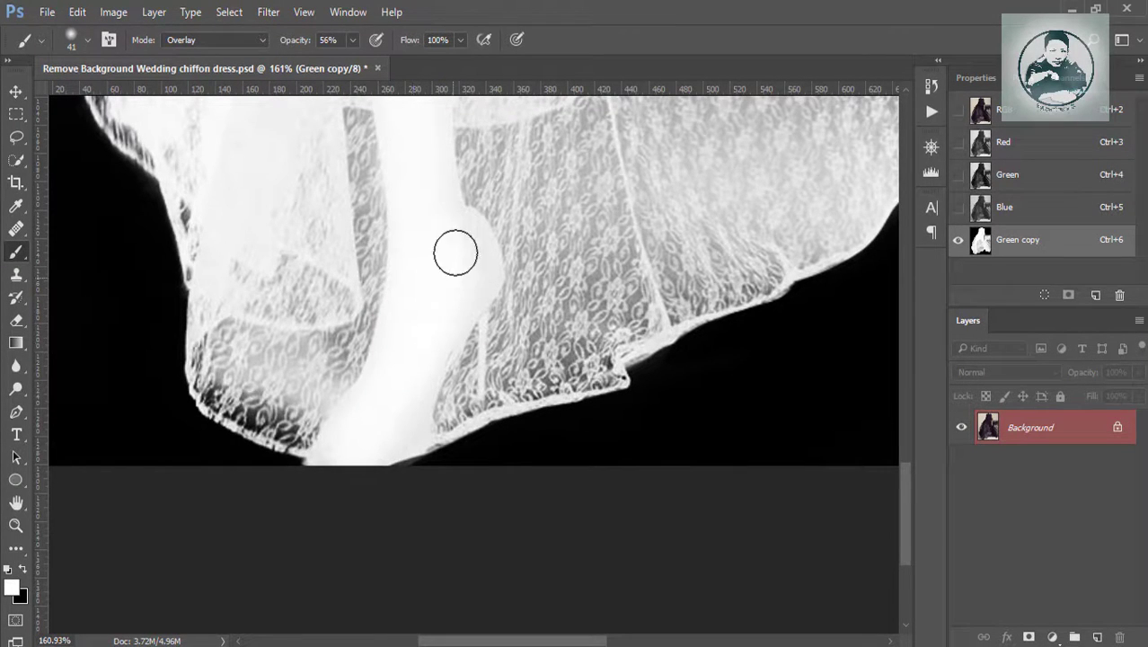
# Lighten the dark upper arm and the left edge of the forearm and hand
pyautogui.moveTo(431, 321); pyautogui.dragTo(432, 398)
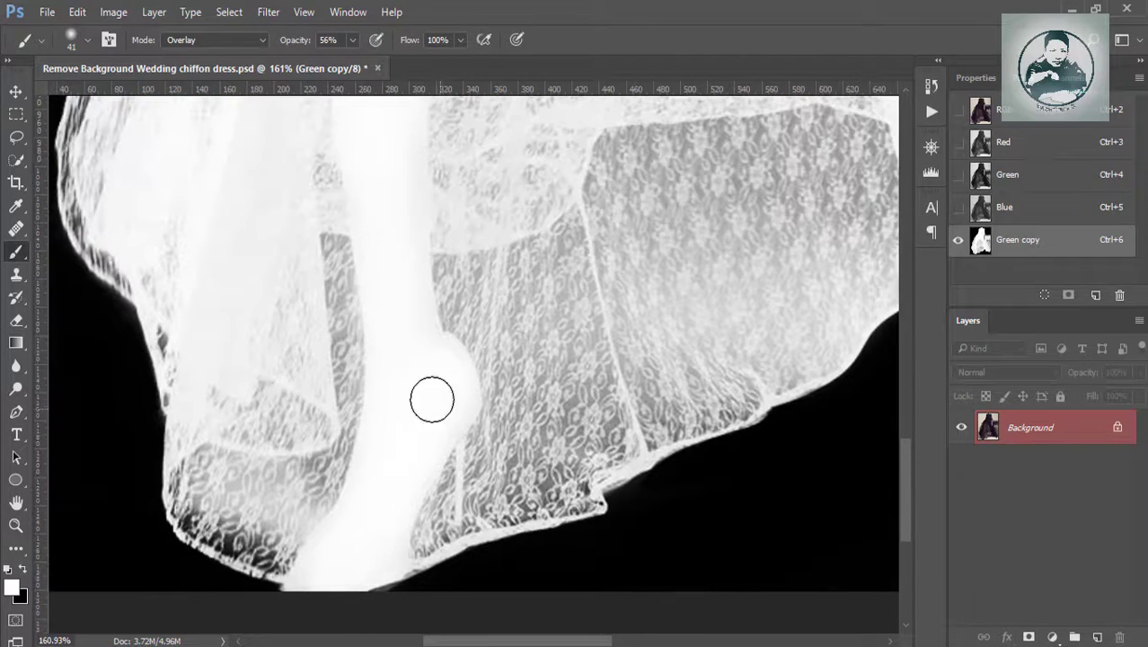
pyautogui.scroll(3, 408, 252)
pyautogui.scroll(3, 392, 164)
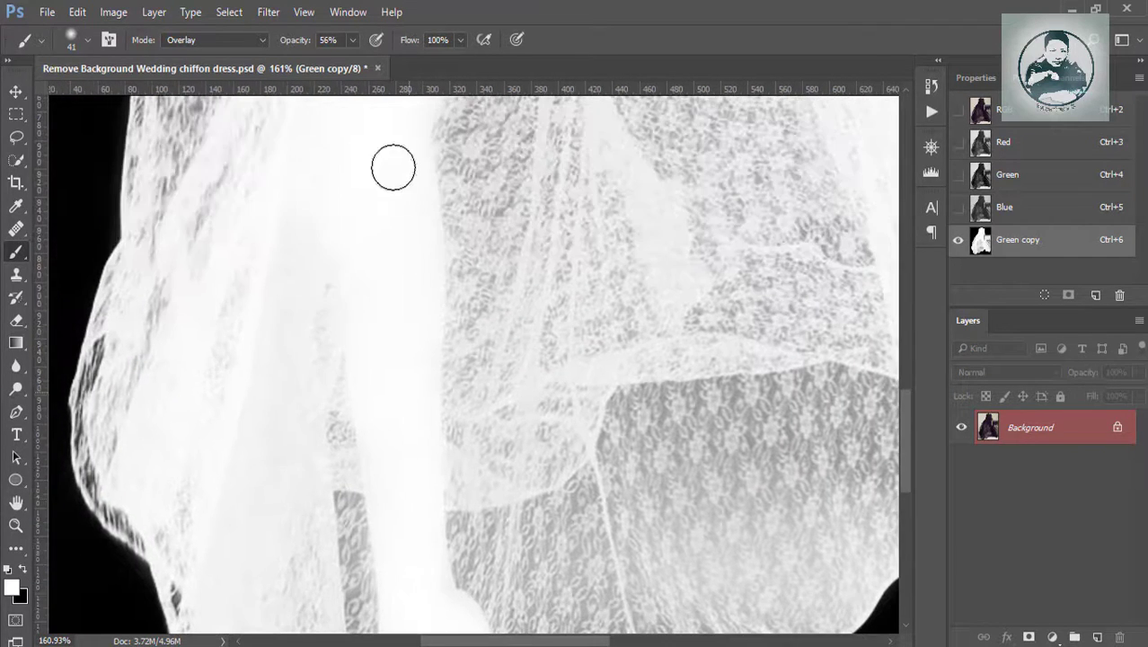
pyautogui.moveTo(393, 165); pyautogui.dragTo(414, 396)
pyautogui.scroll(2, 415, 395)
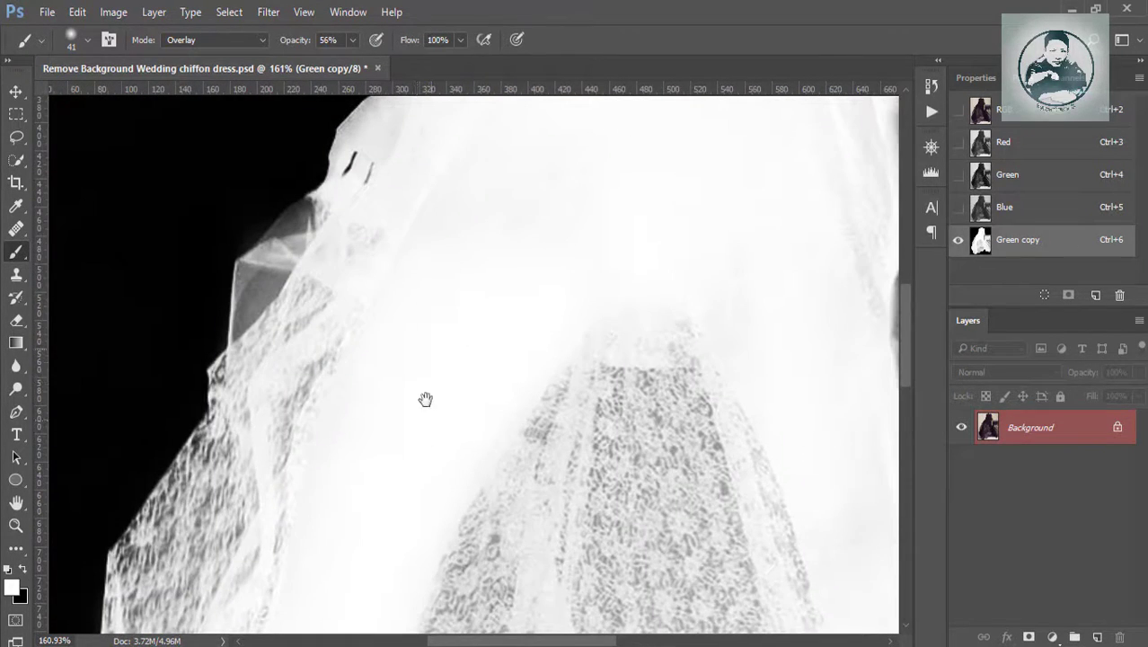
pyautogui.scroll(-3, 541, 390)
pyautogui.scroll(3, 535, 280)
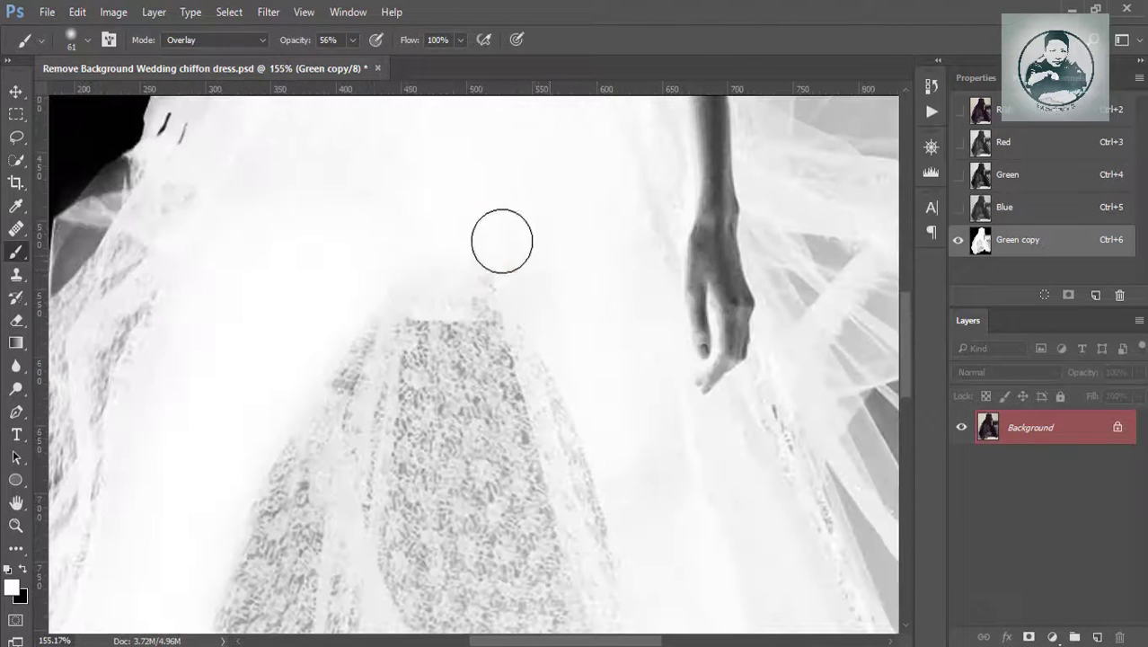
pyautogui.scroll(3, 448, 325)
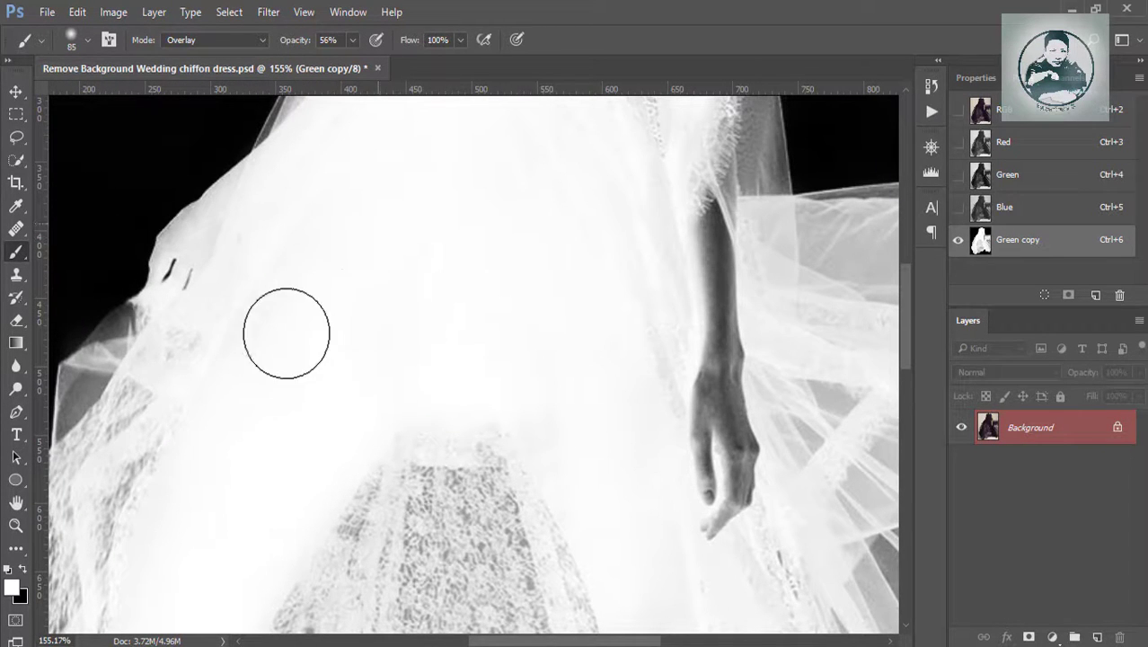
pyautogui.hscroll(2, 377, 287)
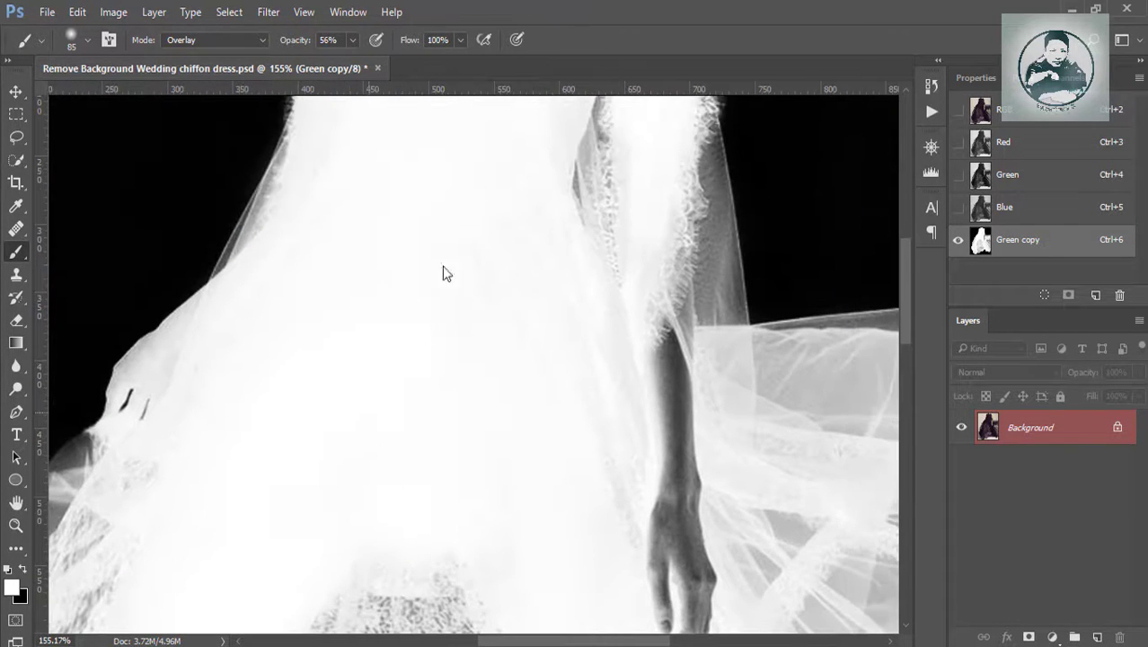
pyautogui.scroll(4, 444, 297)
pyautogui.moveTo(537, 491); pyautogui.dragTo(520, 389)
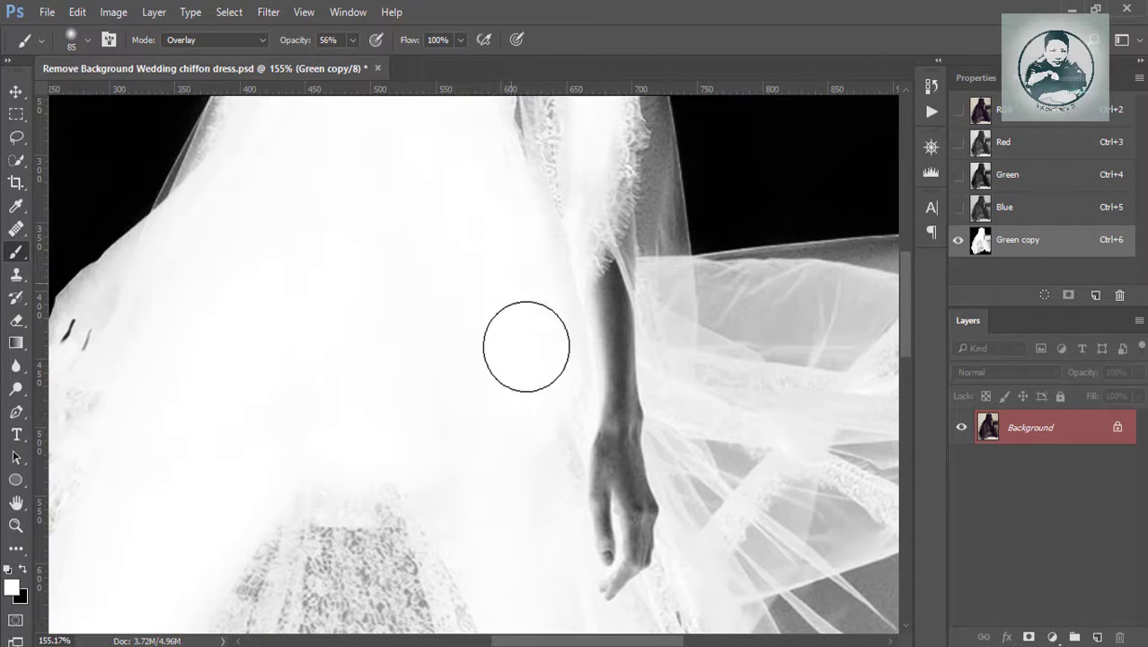
pyautogui.scroll(2, 498, 337)
pyautogui.scroll(1, 487, 269)
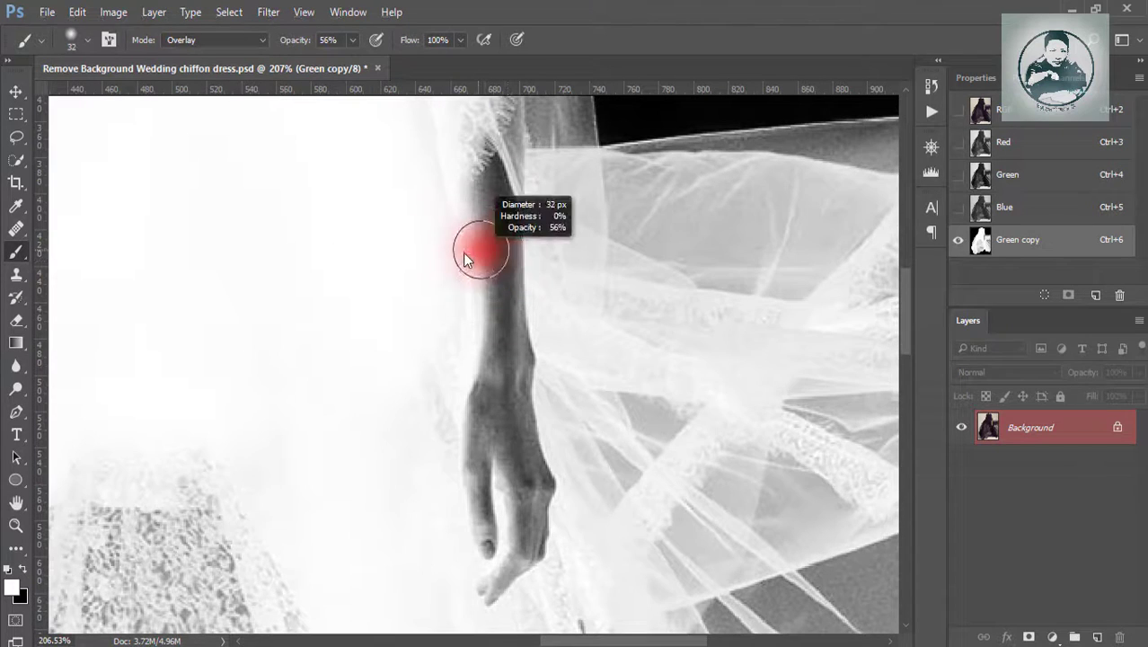
pyautogui.scroll(2, 481, 244)
pyautogui.scroll(2, 480, 233)
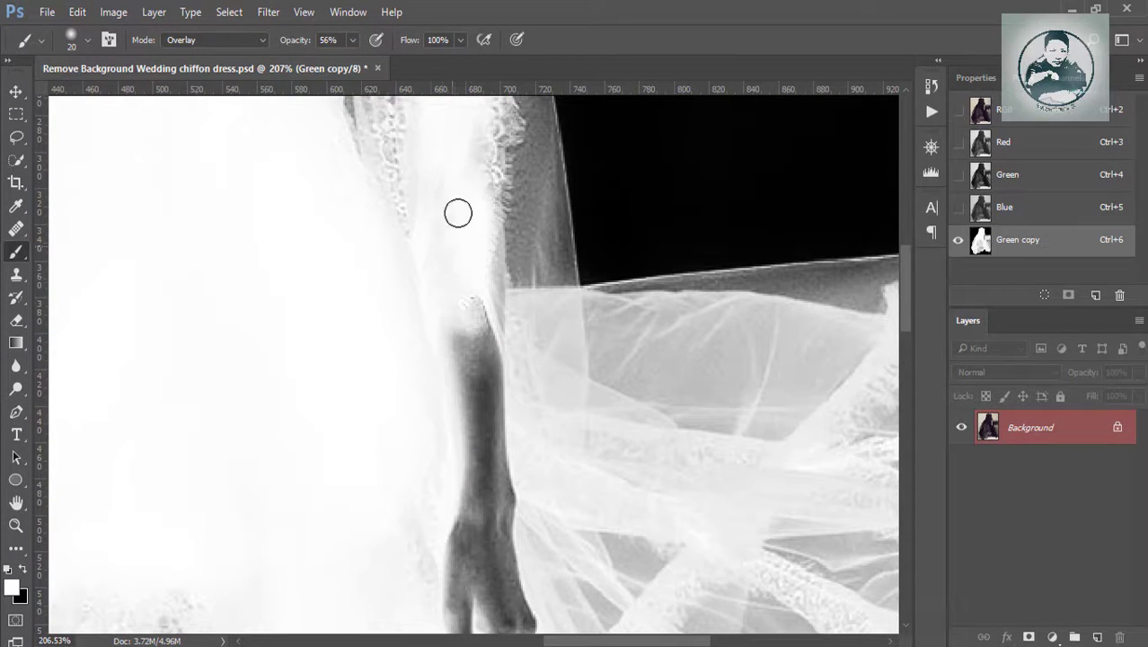
pyautogui.moveTo(481, 347); pyautogui.dragTo(477, 238)
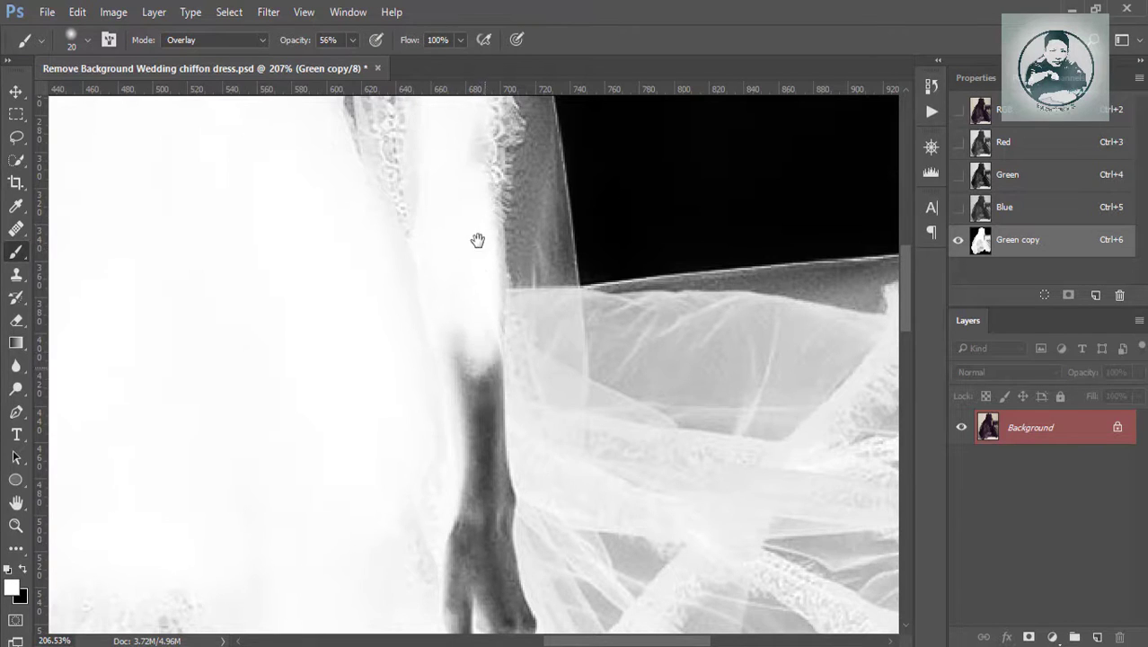
pyautogui.scroll(-4, 467, 269)
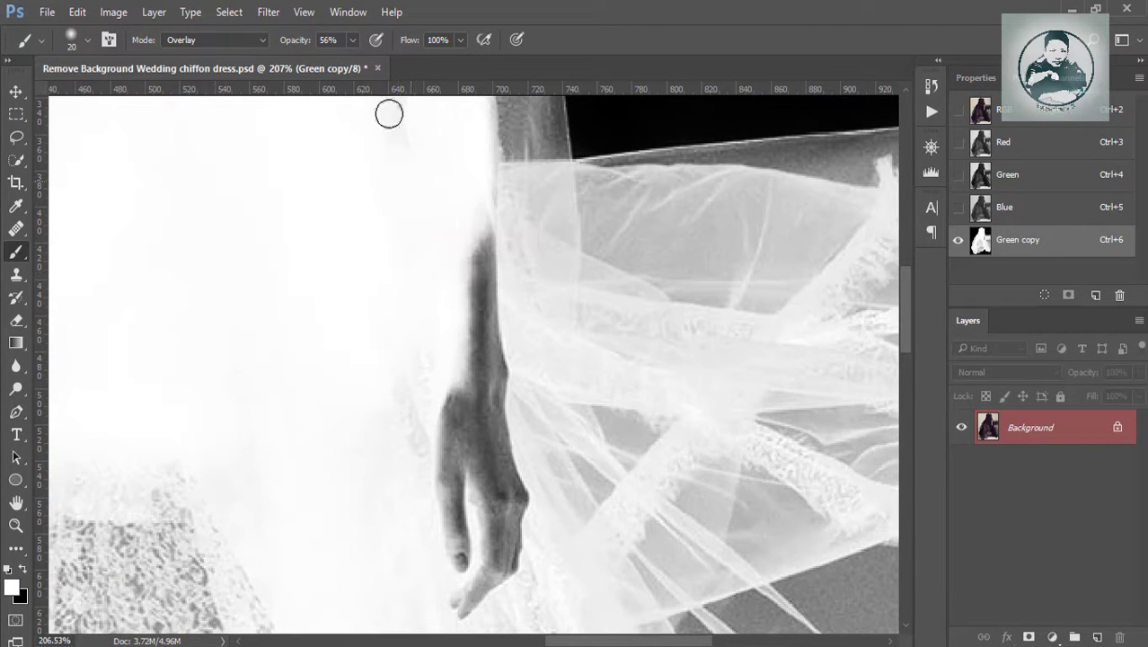
pyautogui.moveTo(449, 511)
pyautogui.mouseDown()
pyautogui.moveTo(476, 288)
pyautogui.moveTo(460, 339)
pyautogui.mouseUp()
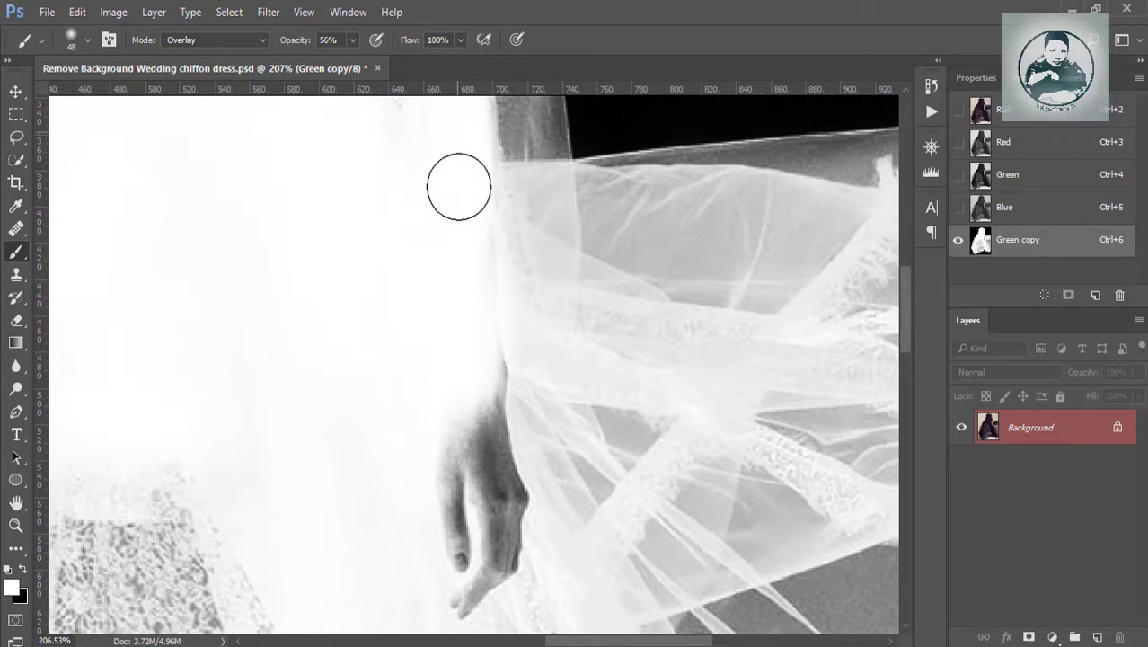
# Brush the forearm's dark edge white down to the hand beside the veil
pyautogui.scroll(3, 452, 199)
pyautogui.scroll(-3, 437, 392)
pyautogui.moveTo(456, 223)
pyautogui.mouseDown()
pyautogui.moveTo(438, 291)
pyautogui.moveTo(470, 280)
pyautogui.mouseUp()
pyautogui.moveTo(434, 235)
pyautogui.mouseDown()
pyautogui.moveTo(471, 349)
pyautogui.moveTo(478, 425)
pyautogui.mouseUp()
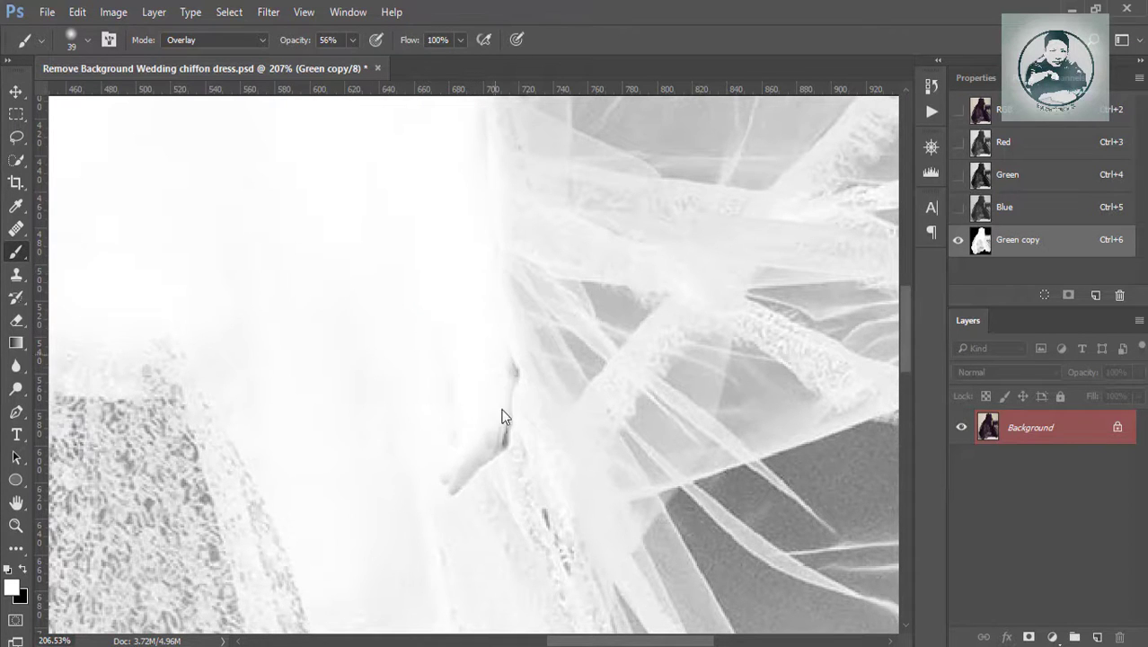
pyautogui.moveTo(502, 519); pyautogui.dragTo(441, 260)
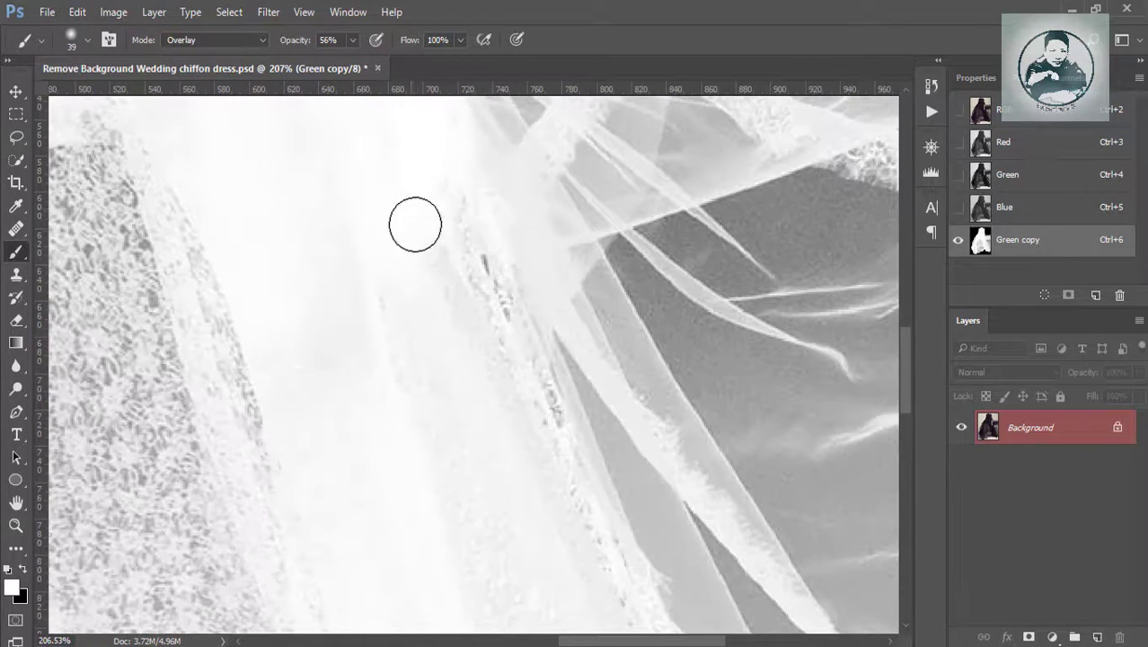
pyautogui.scroll(-5, 376, 327)
pyautogui.moveTo(333, 295)
pyautogui.mouseDown()
pyautogui.moveTo(355, 364)
pyautogui.moveTo(356, 272)
pyautogui.mouseUp()
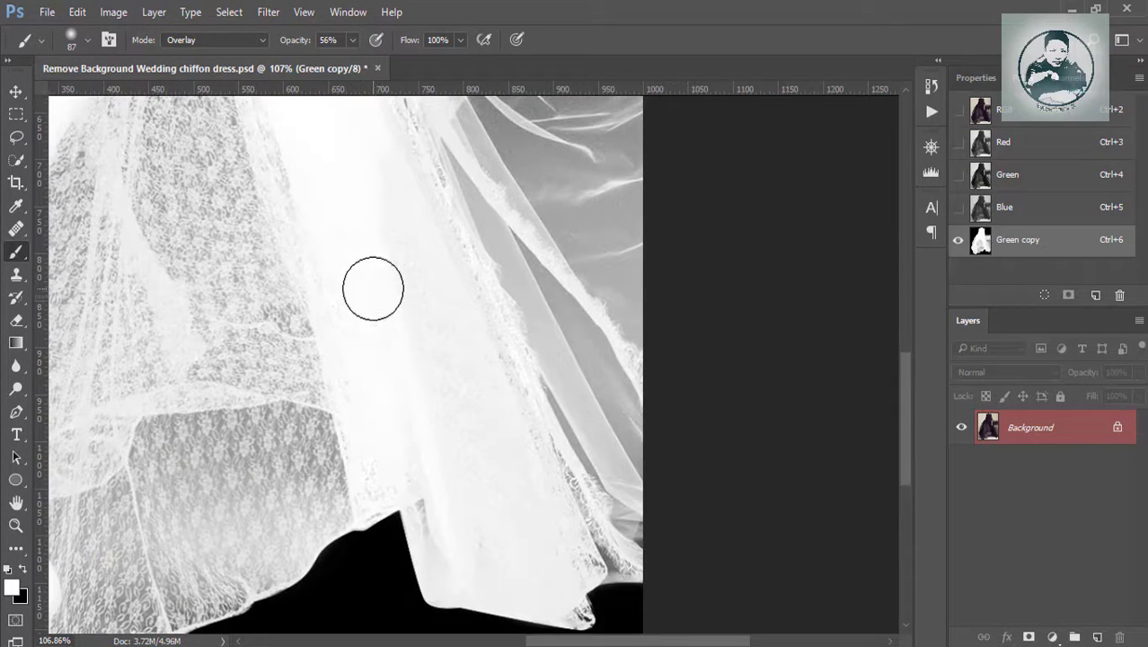
pyautogui.scroll(-2, 375, 315)
pyautogui.hscroll(3, 363, 333)
pyautogui.scroll(10, 439, 411)
pyautogui.hscroll(-5, 342, 388)
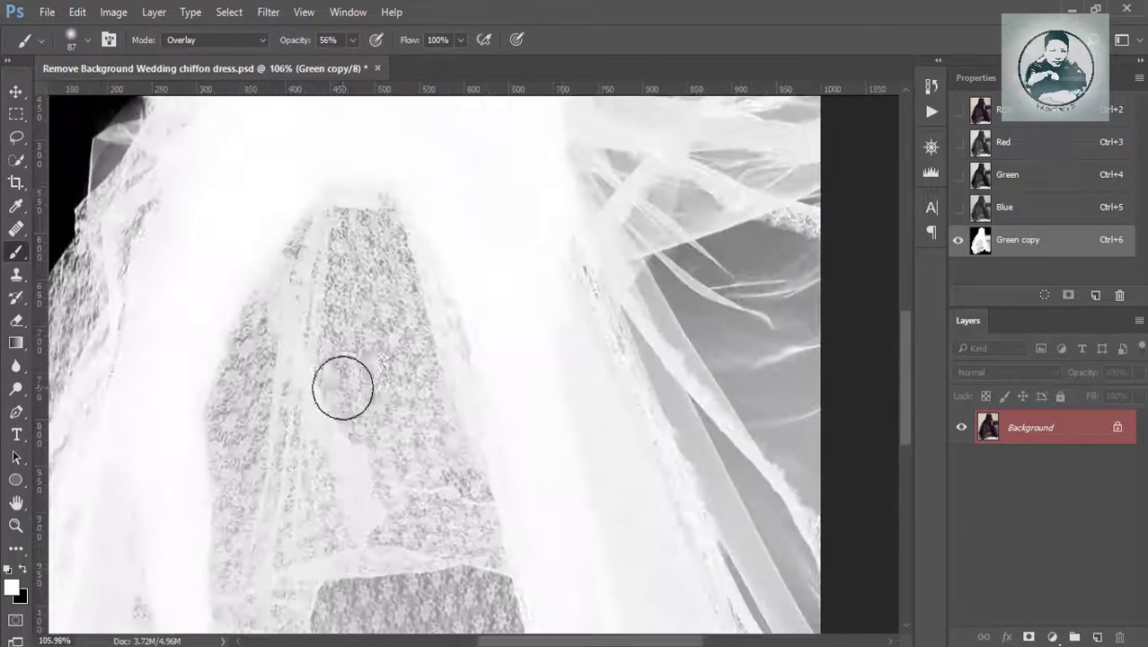
pyautogui.scroll(2, 405, 317)
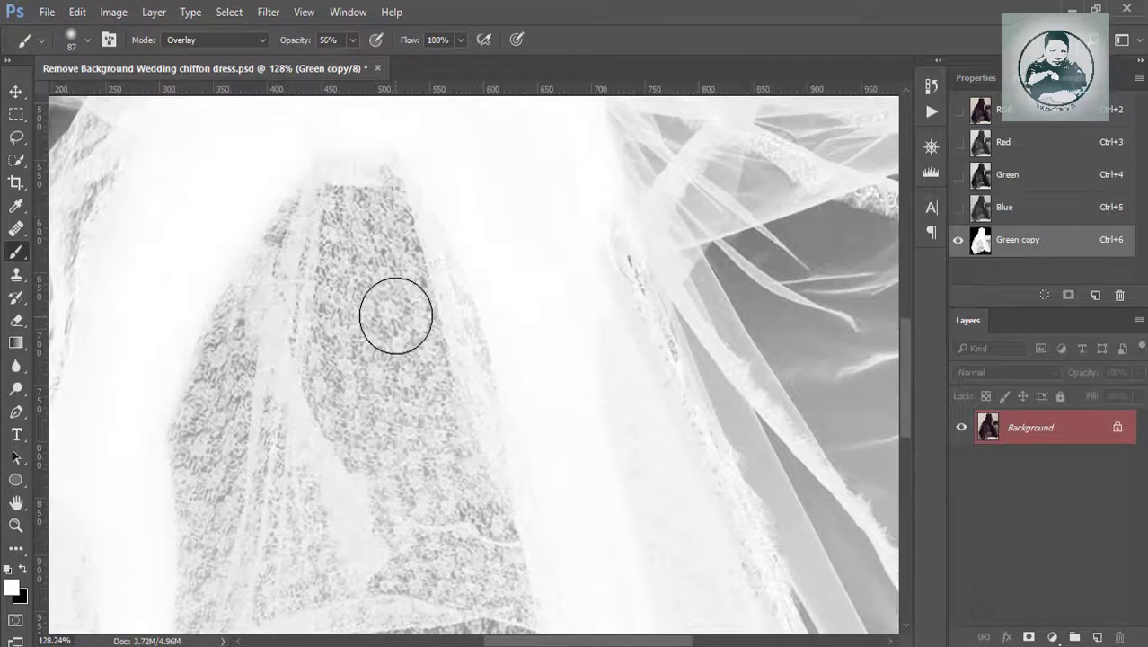
# Make black the painting colour, lower brush opacity to 24% and enlarge the brush to about 367 px
pyautogui.click(13, 589)
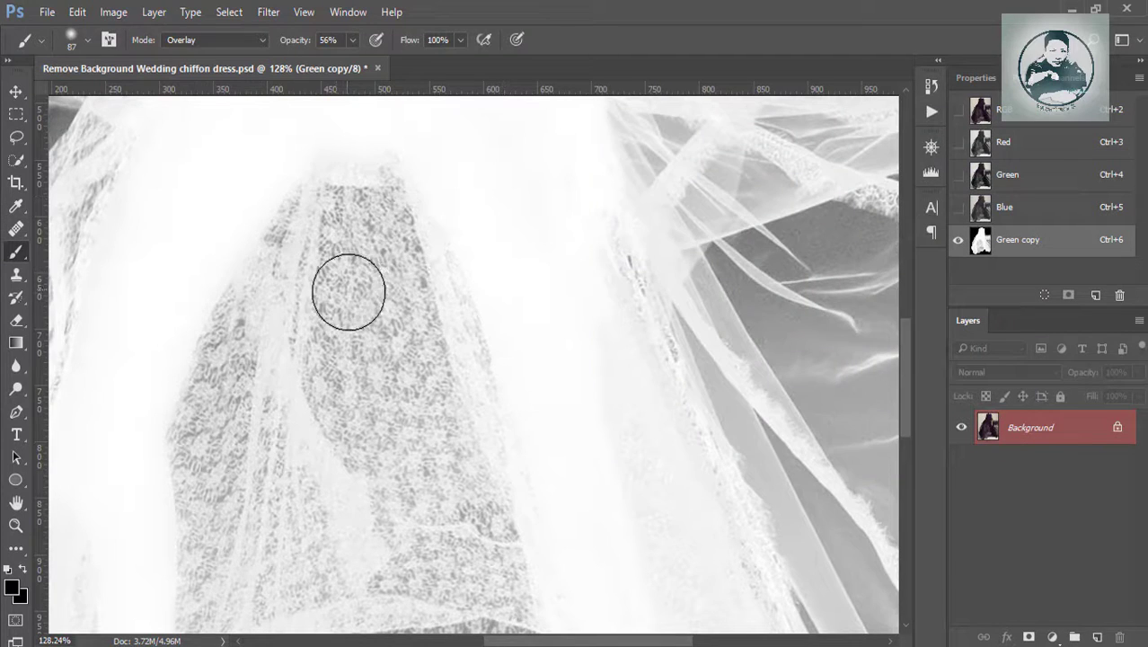
pyautogui.moveTo(333, 295); pyautogui.dragTo(449, 295)
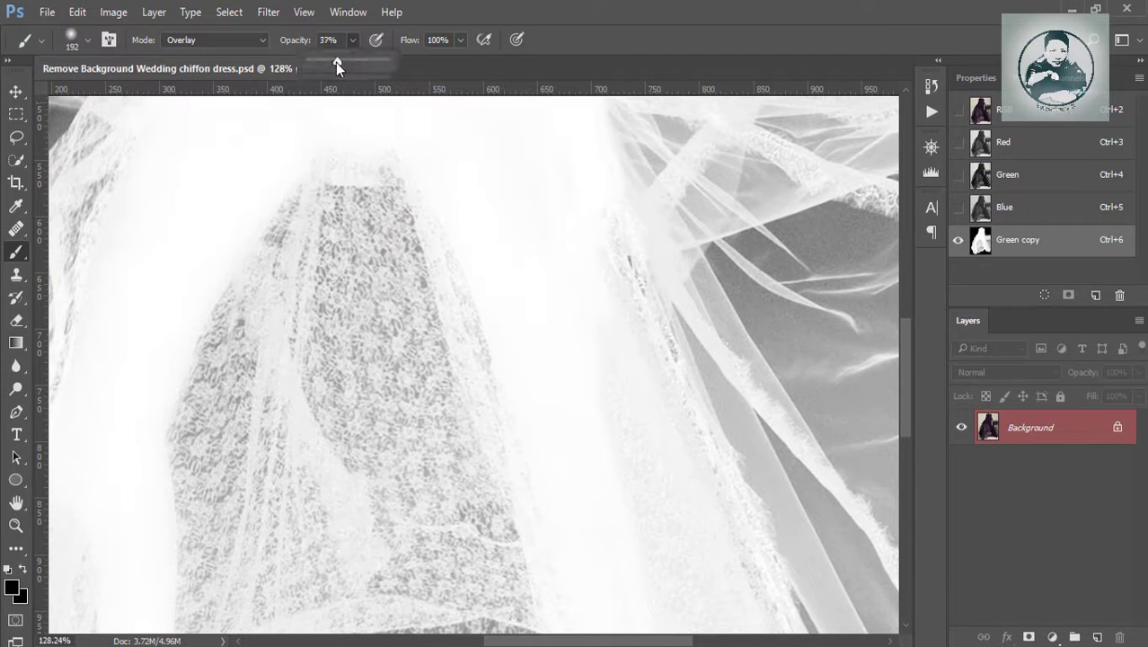
pyautogui.moveTo(335, 62); pyautogui.dragTo(327, 62)
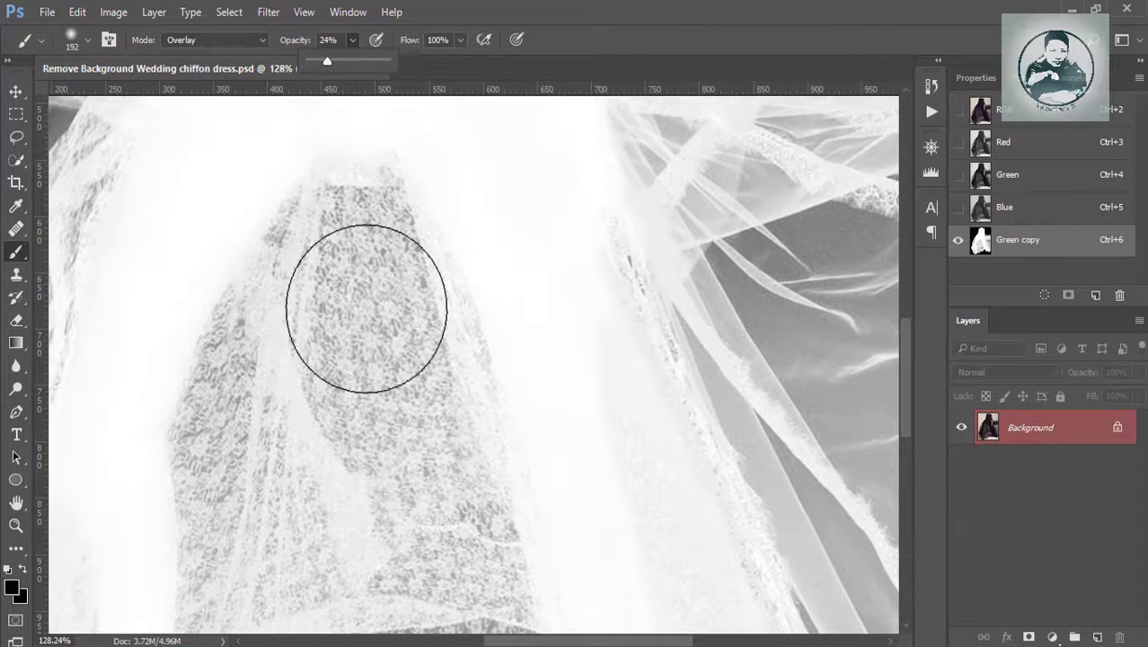
pyautogui.moveTo(367, 308); pyautogui.dragTo(422, 308)
pyautogui.moveTo(328, 288); pyautogui.dragTo(401, 288)
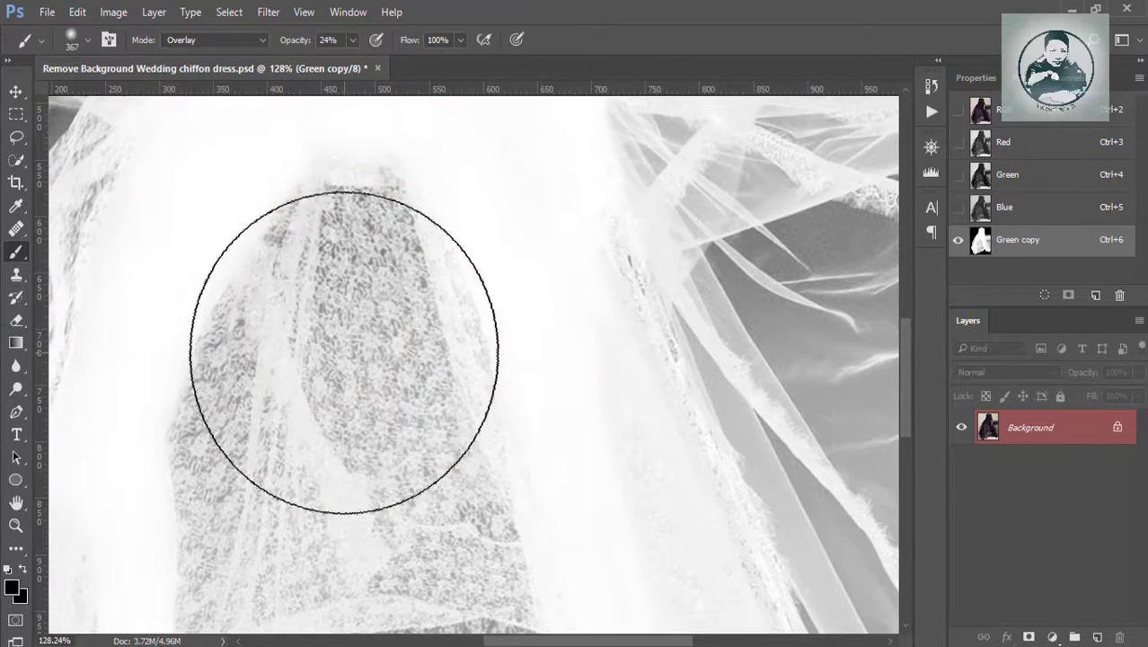
# Pan around the dress channel, then open the foreground colour picker to choose white
pyautogui.scroll(-2, 346, 404)
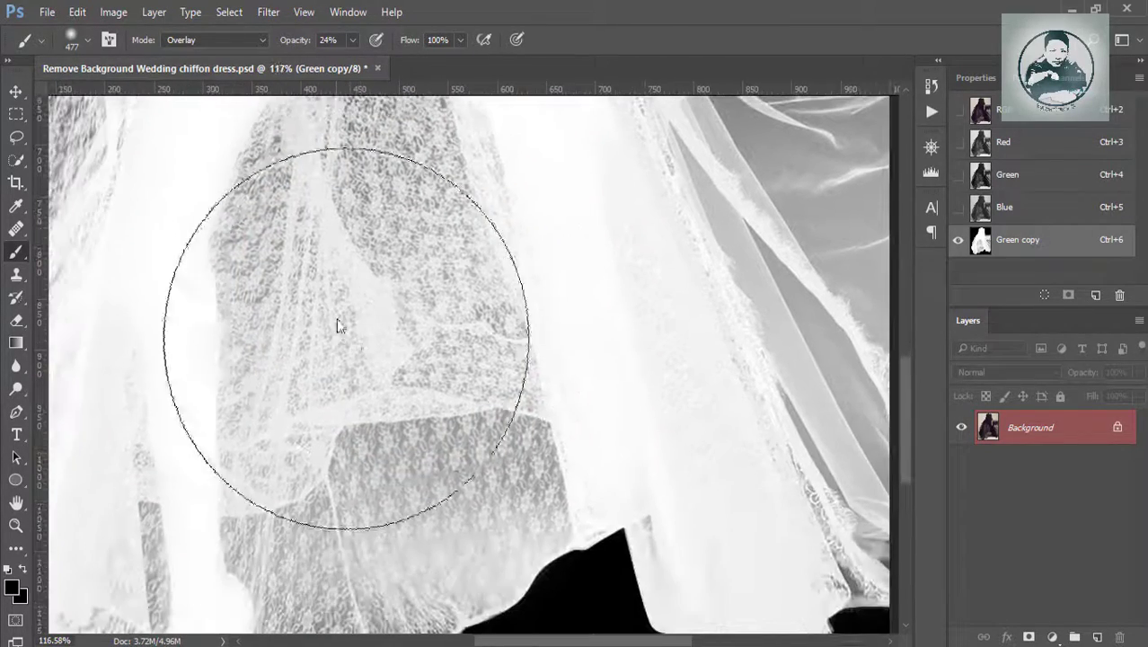
pyautogui.scroll(-5, 345, 359)
pyautogui.scroll(-3, 375, 449)
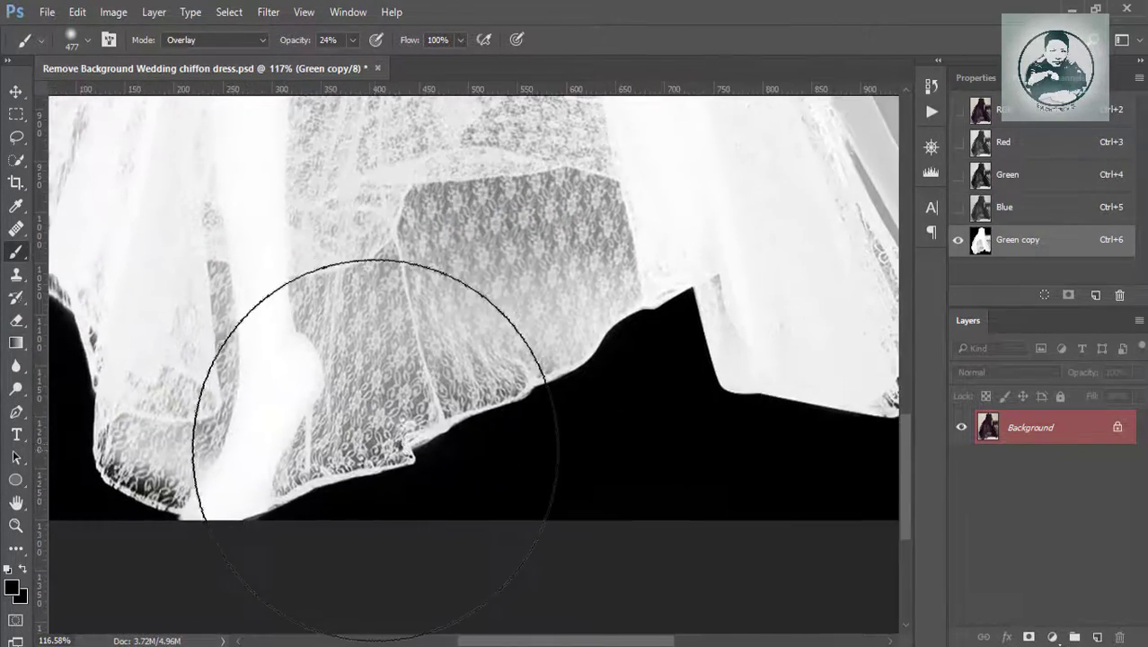
pyautogui.hscroll(-5, 467, 431)
pyautogui.scroll(4, 360, 501)
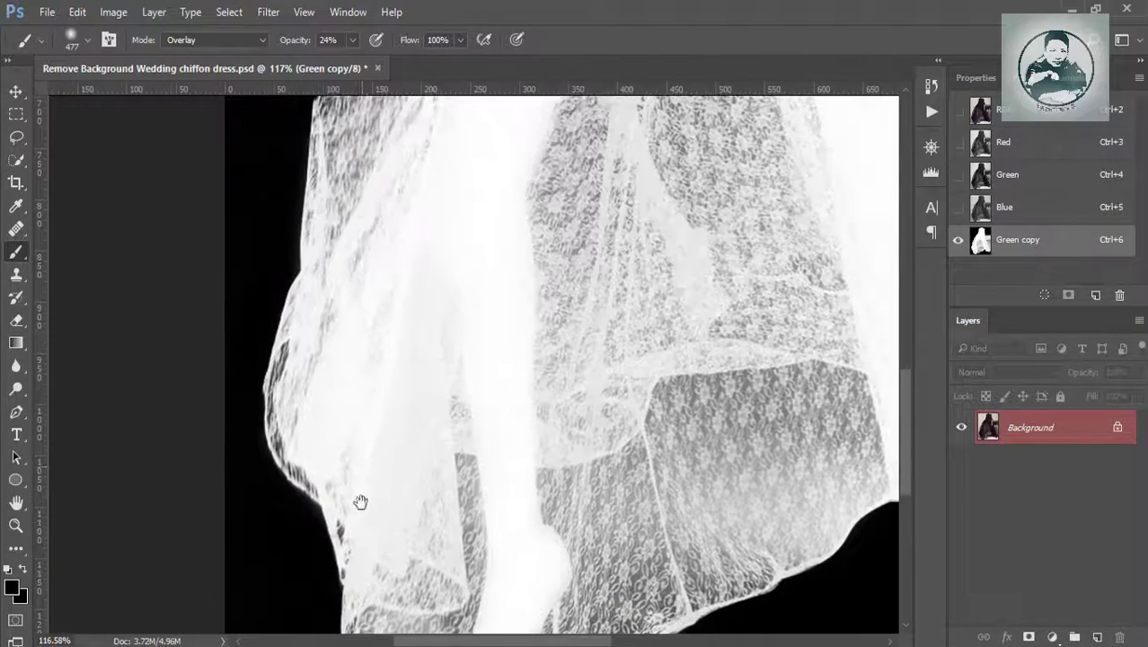
pyautogui.scroll(3, 360, 501)
pyautogui.scroll(3, 334, 329)
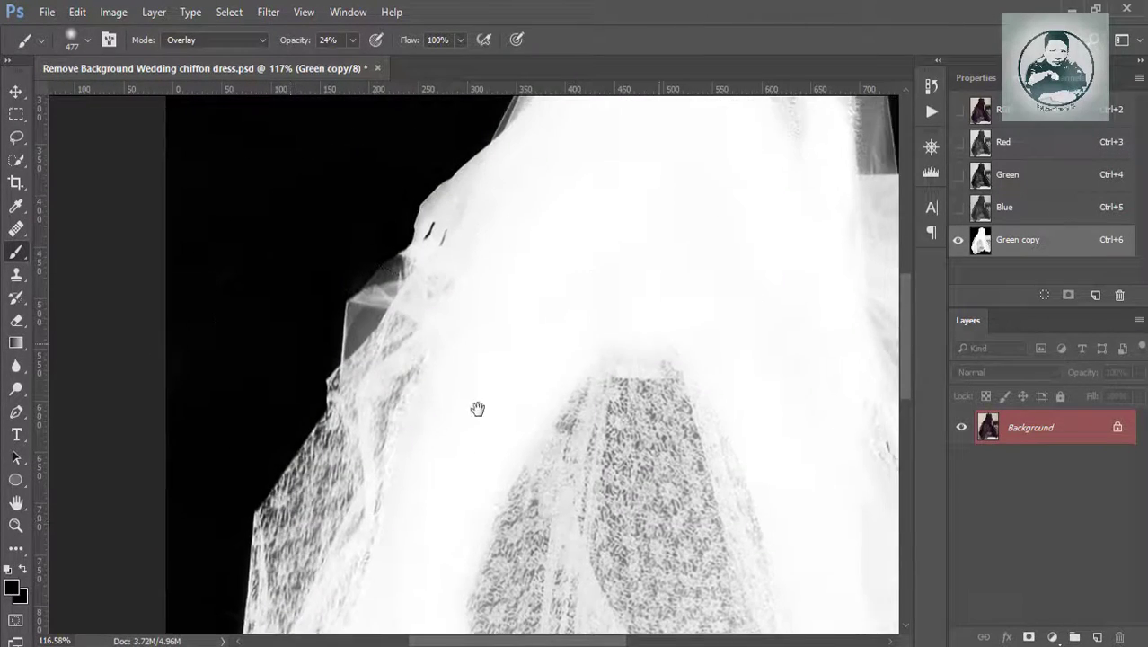
pyautogui.hscroll(5, 551, 384)
pyautogui.hscroll(4, 577, 340)
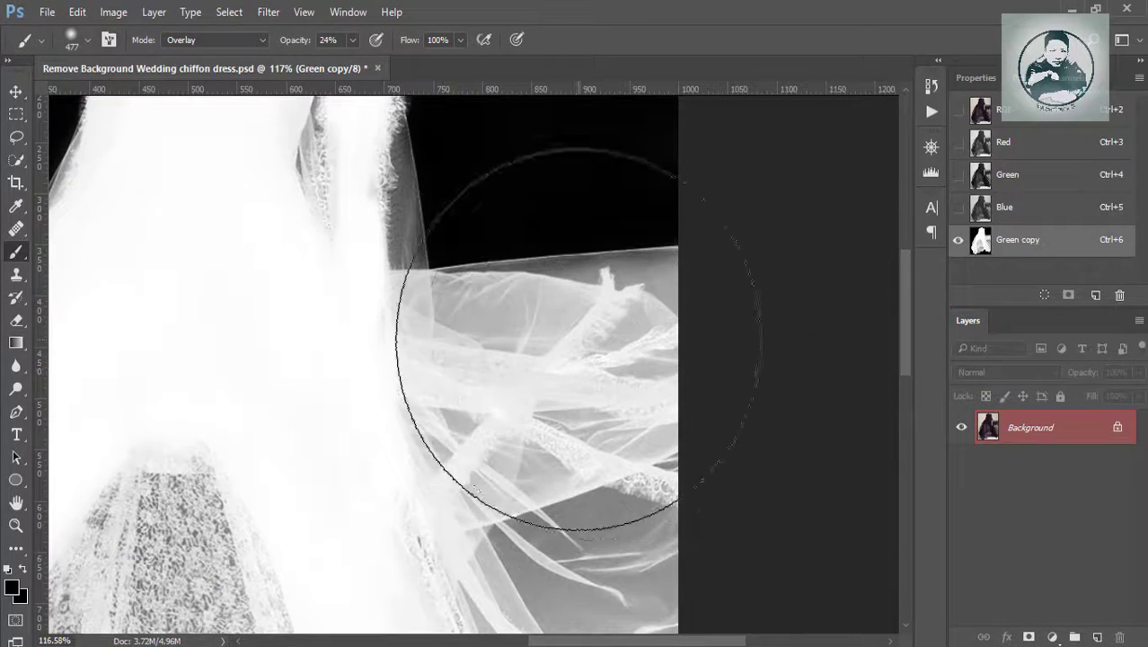
pyautogui.scroll(-2, 579, 339)
pyautogui.scroll(-2, 558, 427)
pyautogui.hscroll(1, 557, 427)
pyautogui.scroll(-2, 602, 486)
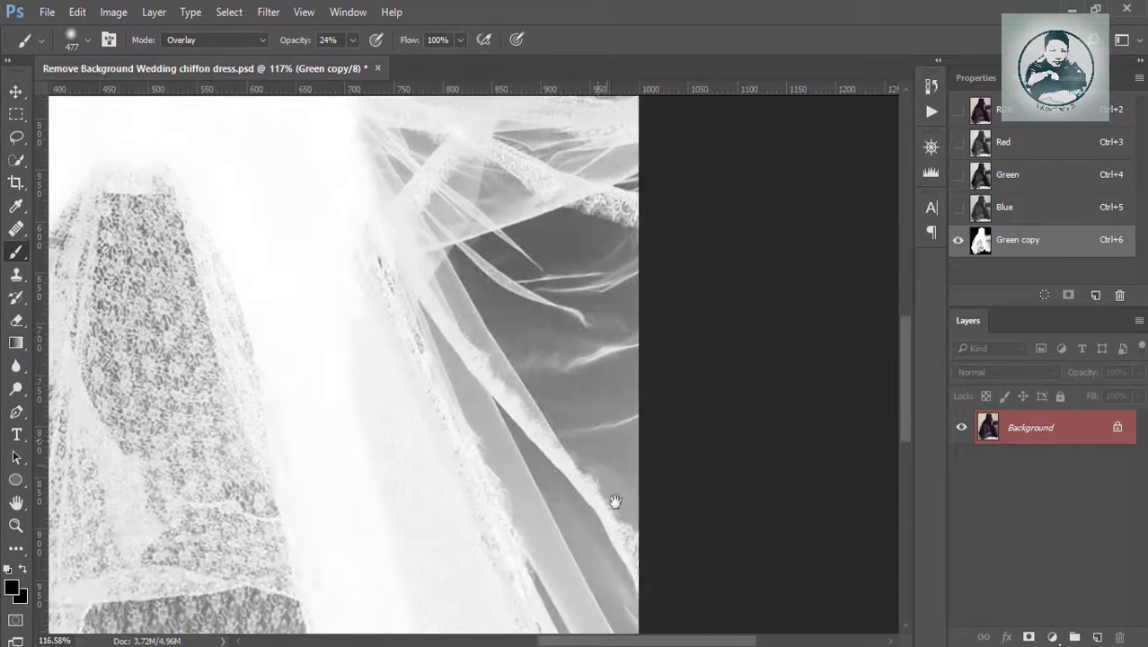
pyautogui.scroll(-2, 614, 501)
pyautogui.scroll(5, 557, 449)
pyautogui.scroll(3, 517, 435)
pyautogui.hscroll(-2, 517, 436)
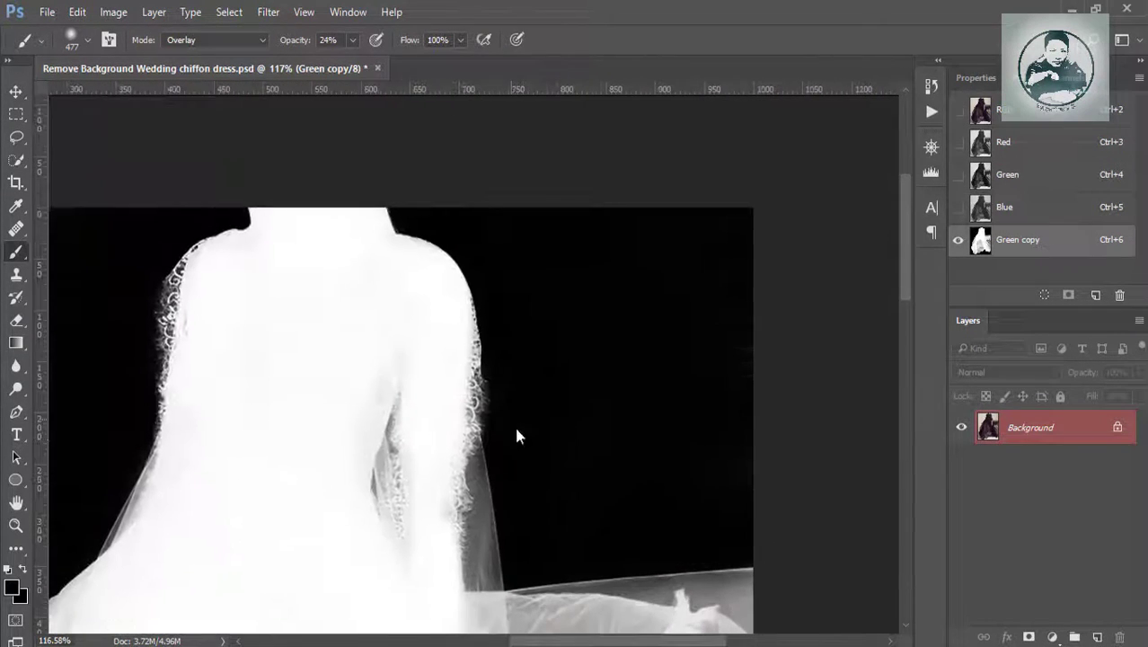
pyautogui.scroll(3, 337, 350)
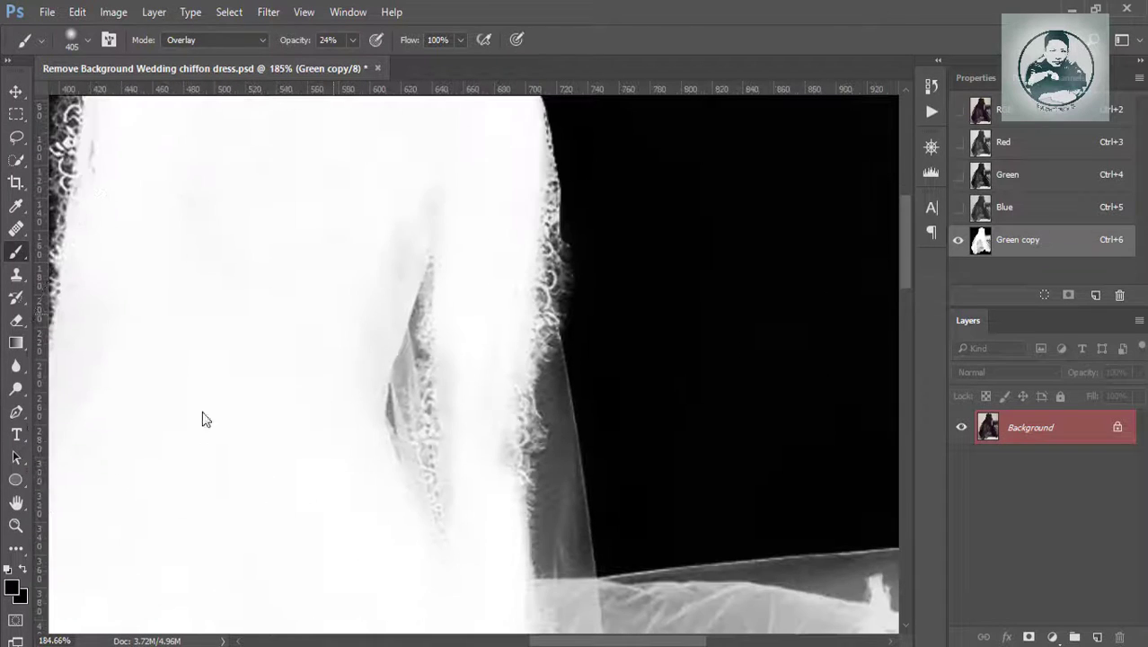
pyautogui.click(10, 587)
# Set white (ffffff) as the foreground colour and return to the Brush tool
pyautogui.click(485, 110)
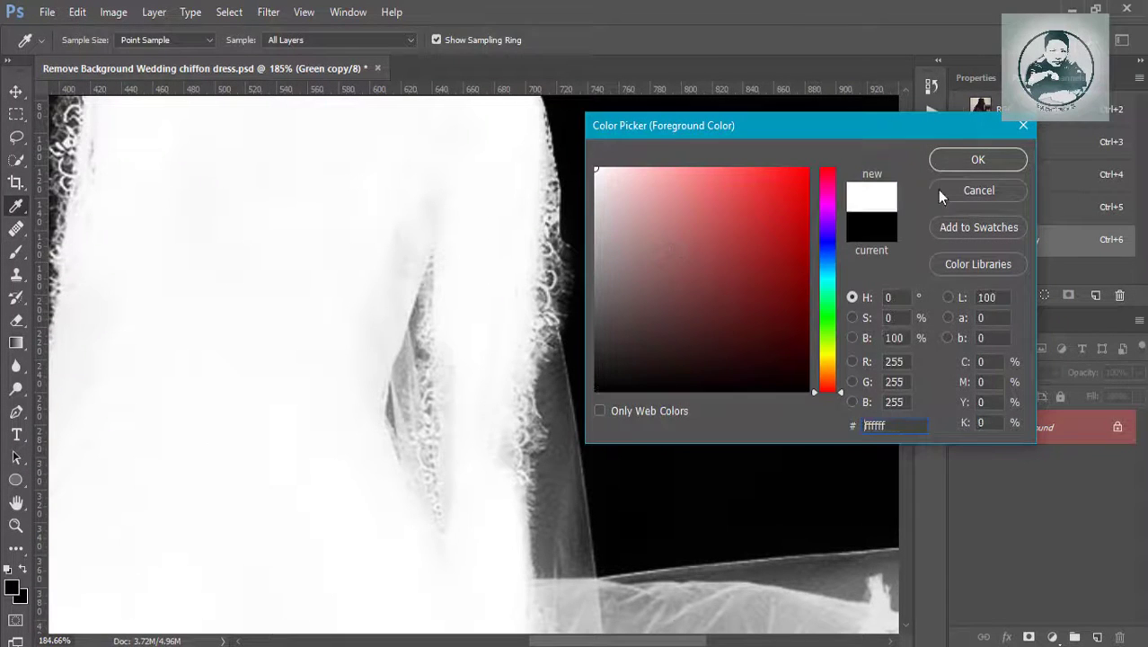
pyautogui.click(977, 160)
pyautogui.press('b')
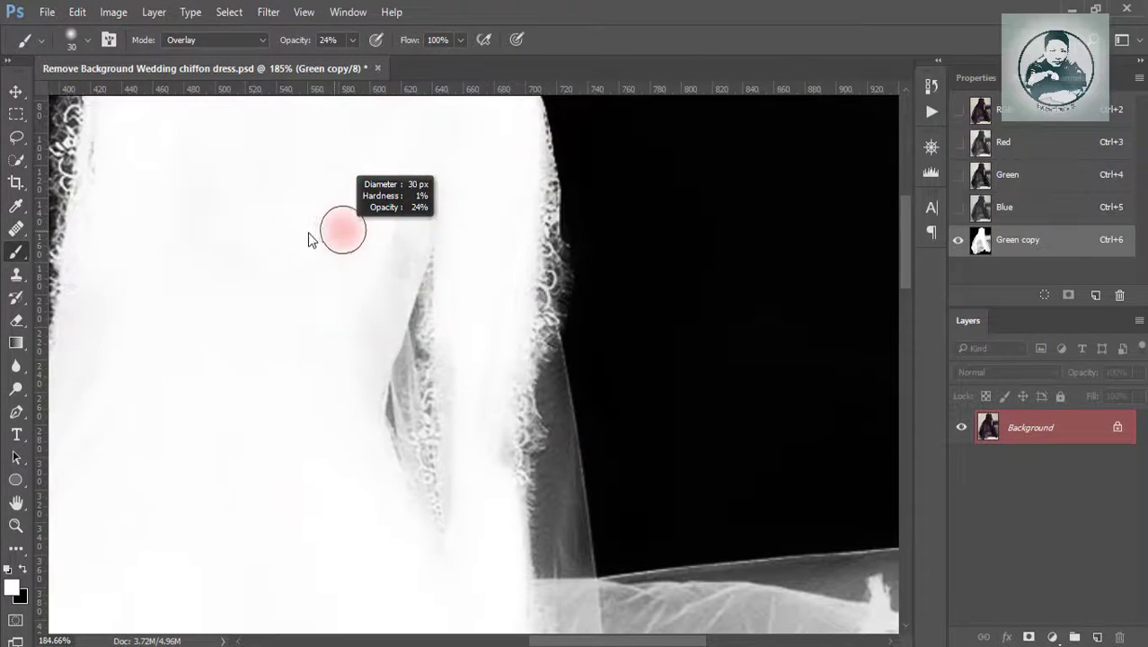
# Paint the shoulders and bodice white on the Green copy channel
pyautogui.scroll(2, 332, 171)
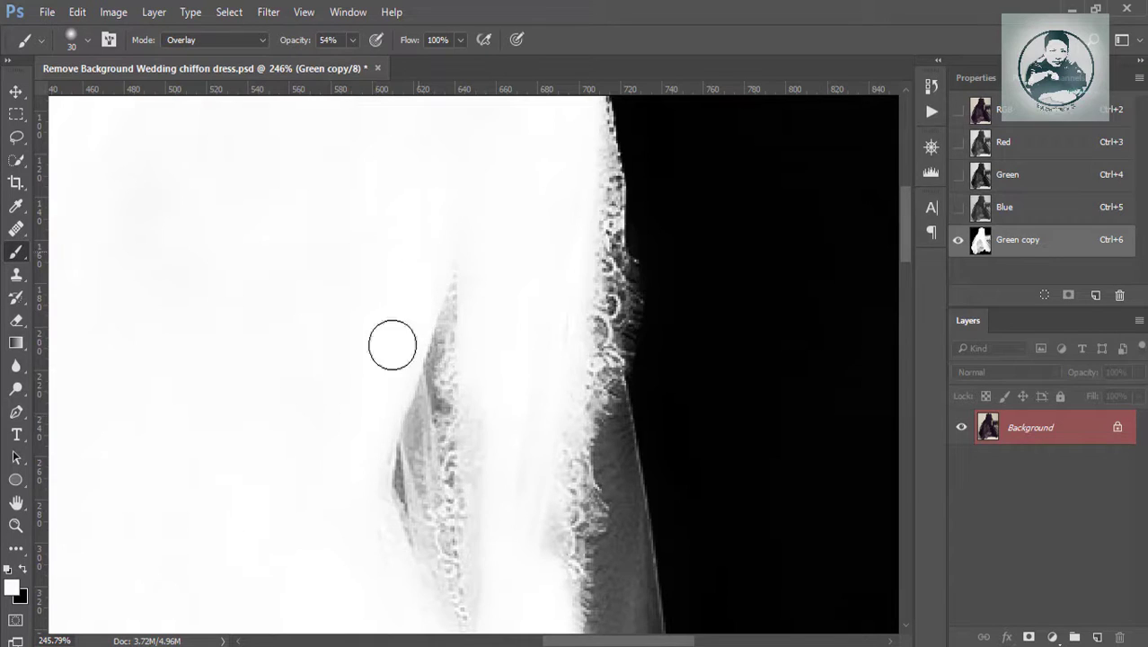
pyautogui.scroll(3, 437, 236)
pyautogui.hscroll(-1, 437, 236)
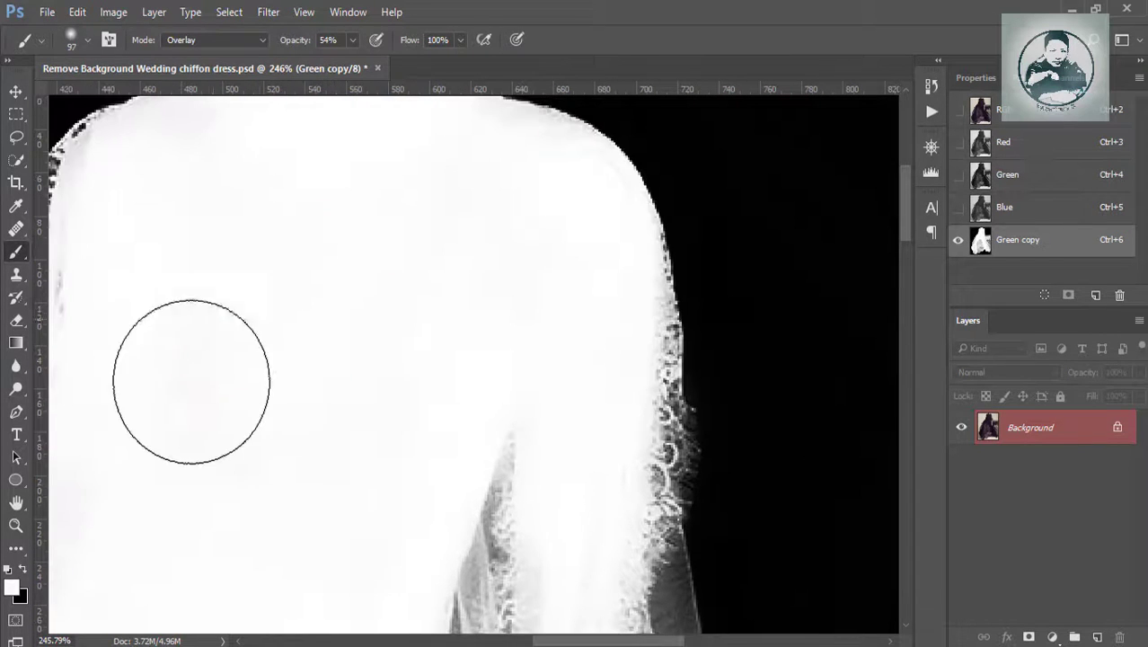
pyautogui.scroll(2, 379, 300)
pyautogui.hscroll(-1, 379, 300)
pyautogui.moveTo(339, 281); pyautogui.dragTo(314, 284)
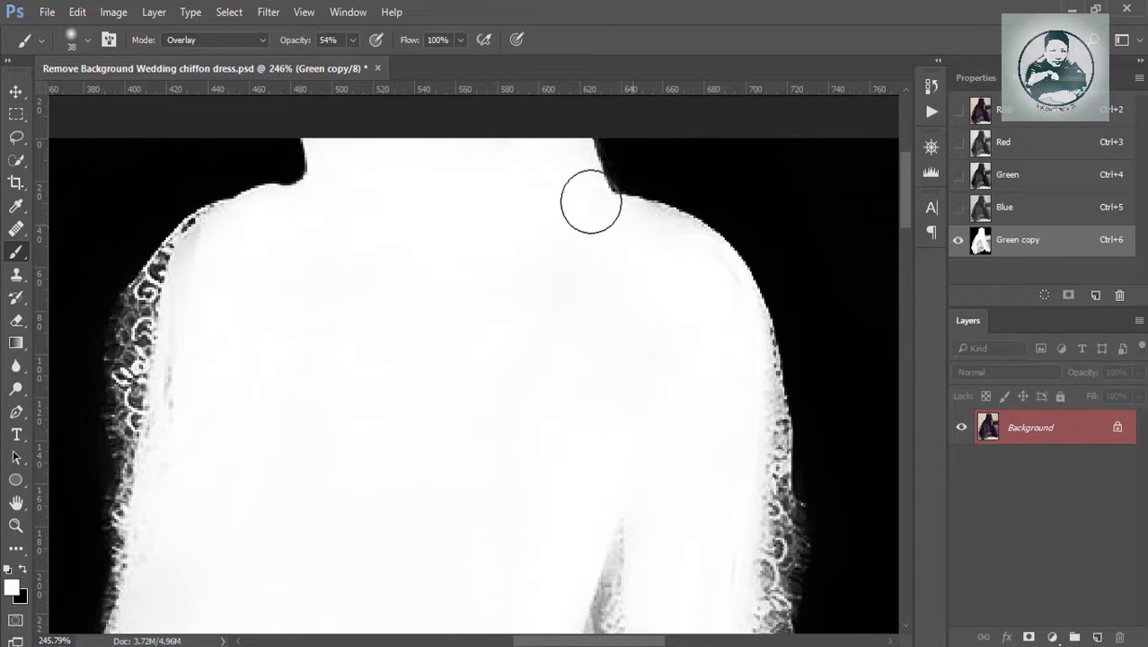
pyautogui.scroll(-5, 477, 377)
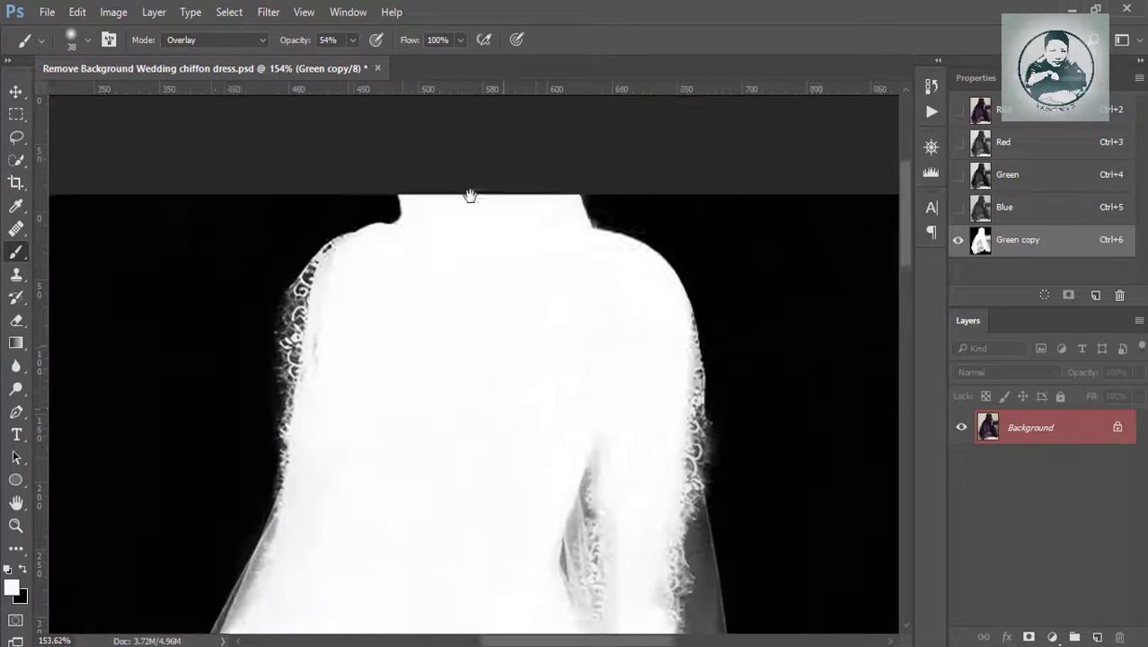
pyautogui.scroll(2, 458, 254)
pyautogui.scroll(-3, 432, 273)
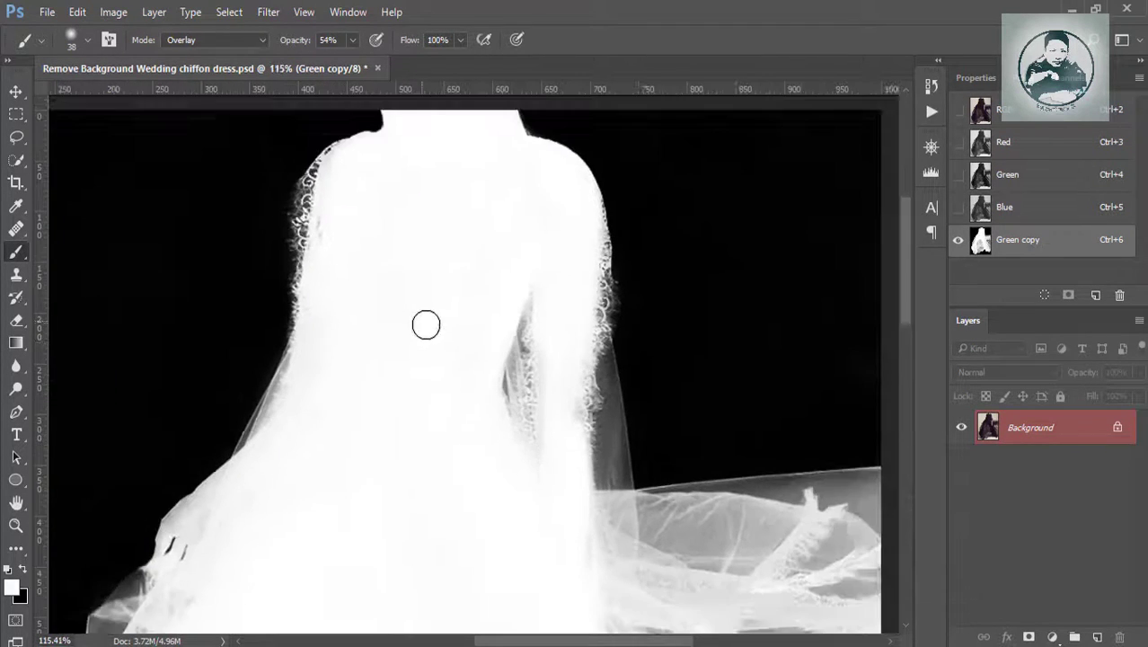
pyautogui.scroll(2, 438, 305)
pyautogui.scroll(2, 482, 363)
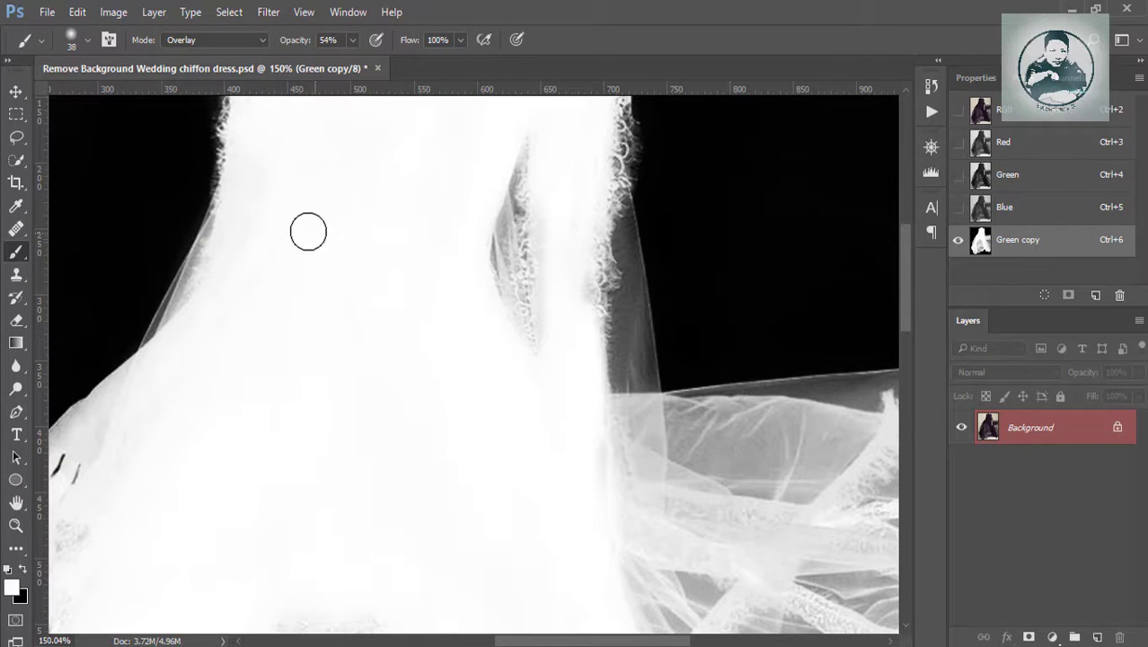
pyautogui.scroll(-5, 487, 255)
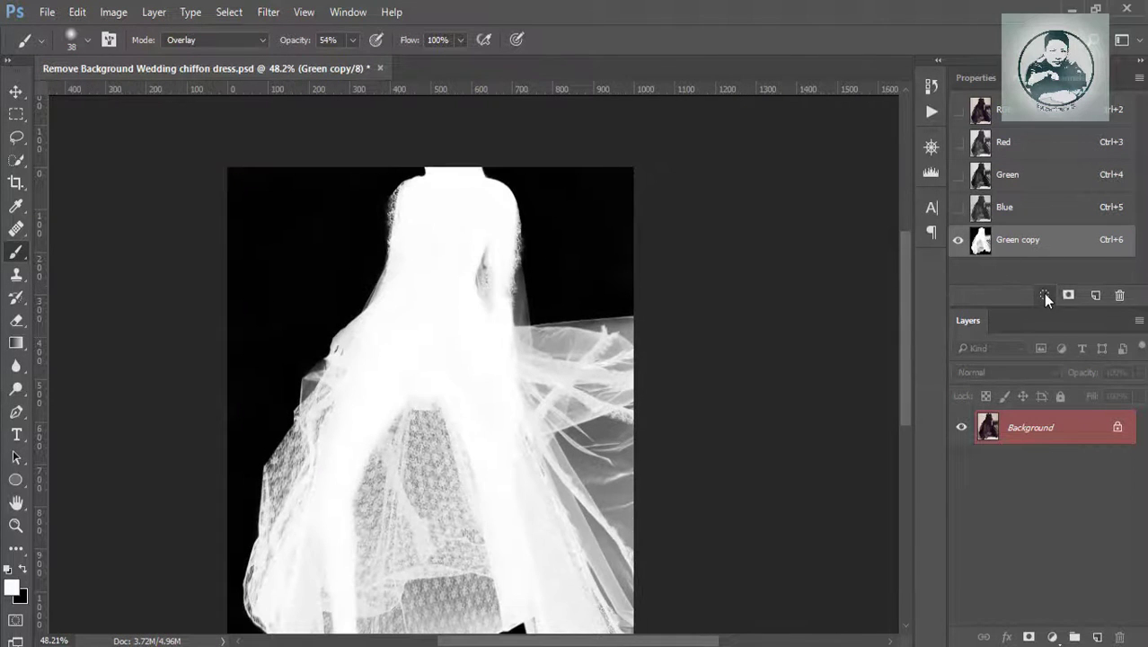
# Load Green copy as a selection and use it to mask a duplicate of Background
pyautogui.click(1044, 294)
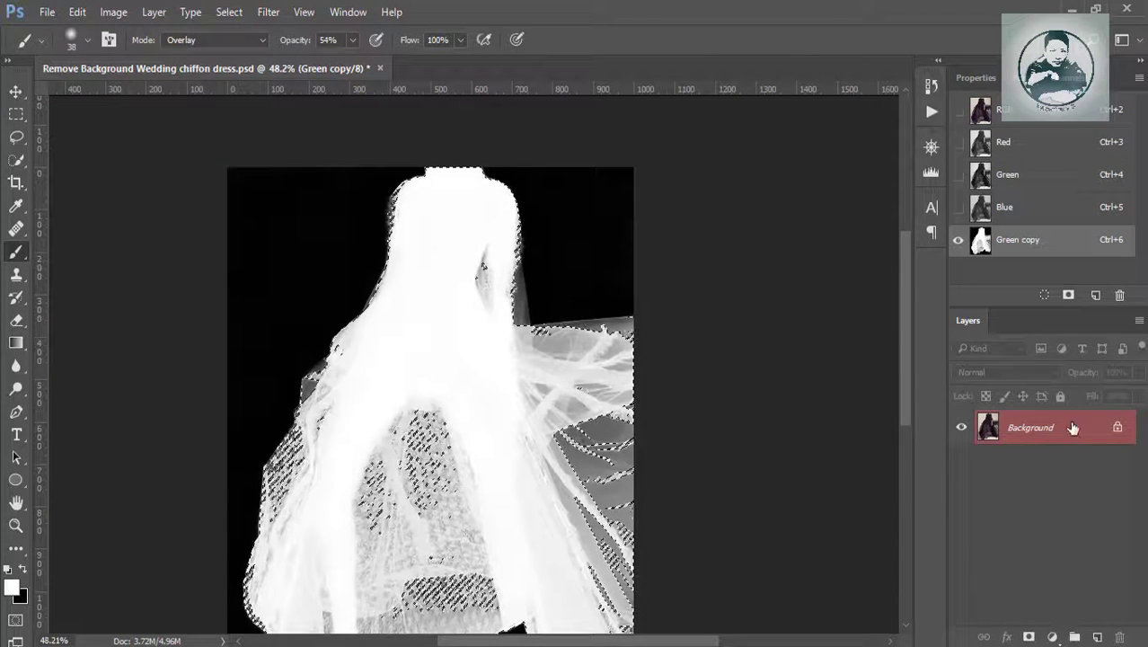
pyautogui.moveTo(1072, 427); pyautogui.dragTo(1096, 636)
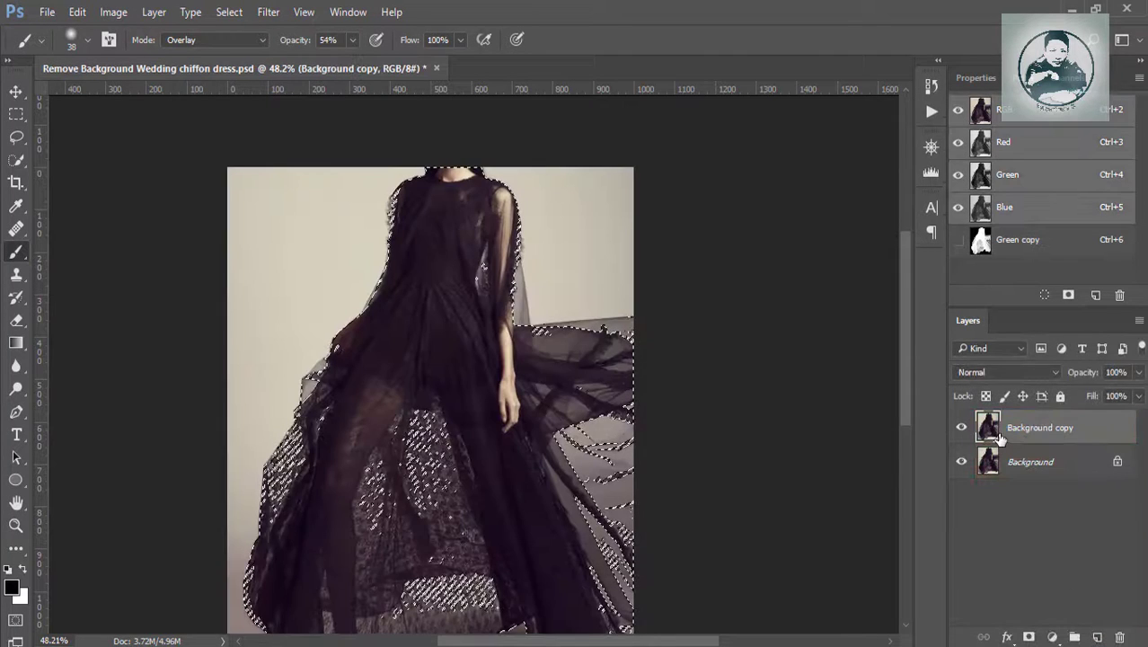
pyautogui.click(1028, 636)
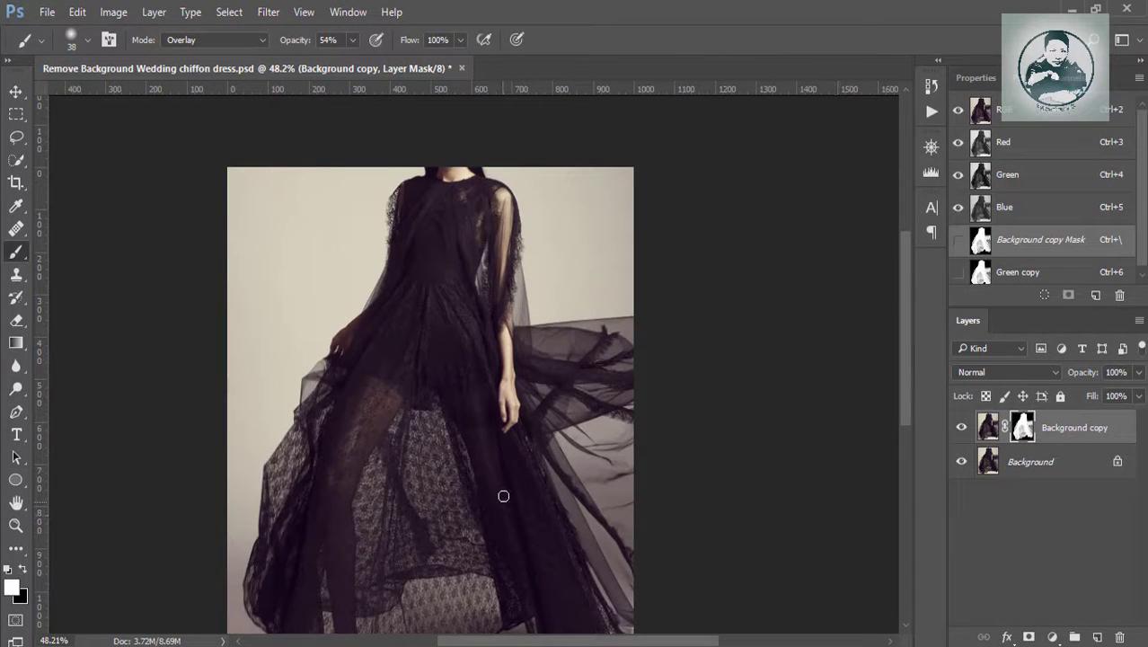
# Add a white (ffffff) Solid Color fill layer, Color Fill 1, above Background
pyautogui.click(1060, 470)
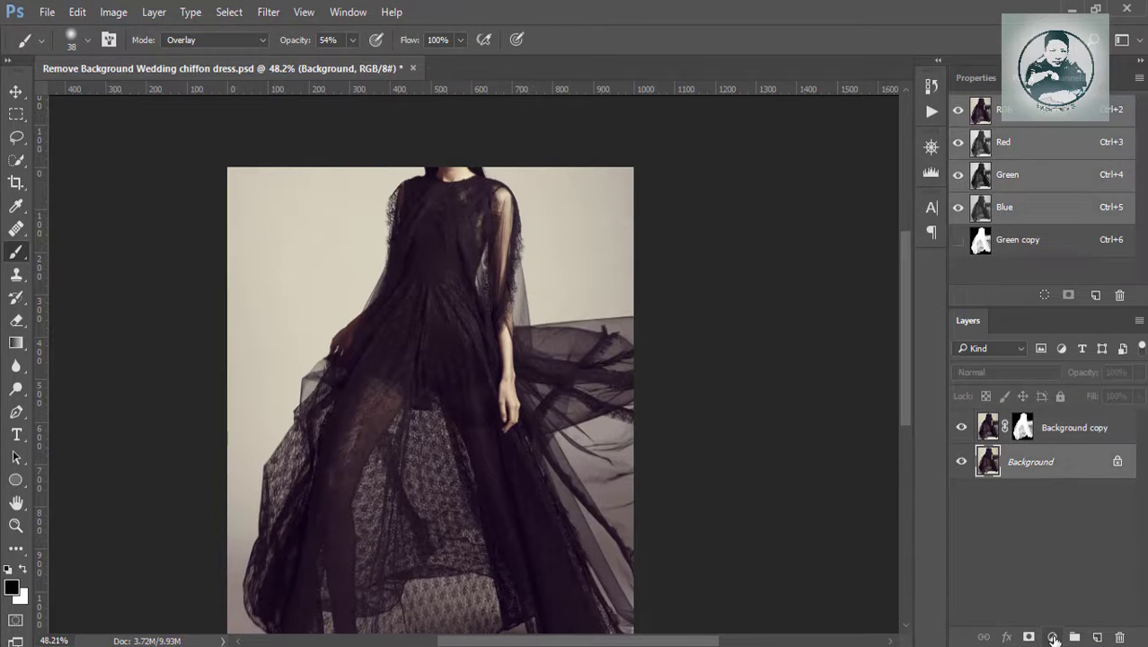
pyautogui.click(1052, 637)
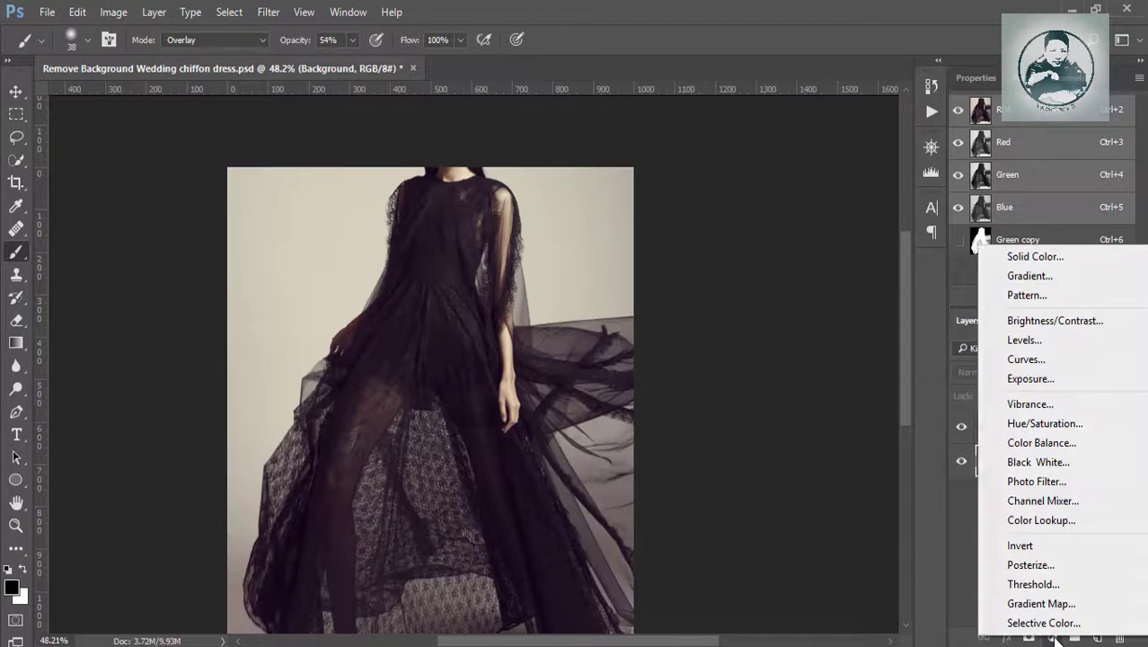
pyautogui.click(1032, 257)
pyautogui.moveTo(686, 230); pyautogui.dragTo(595, 167)
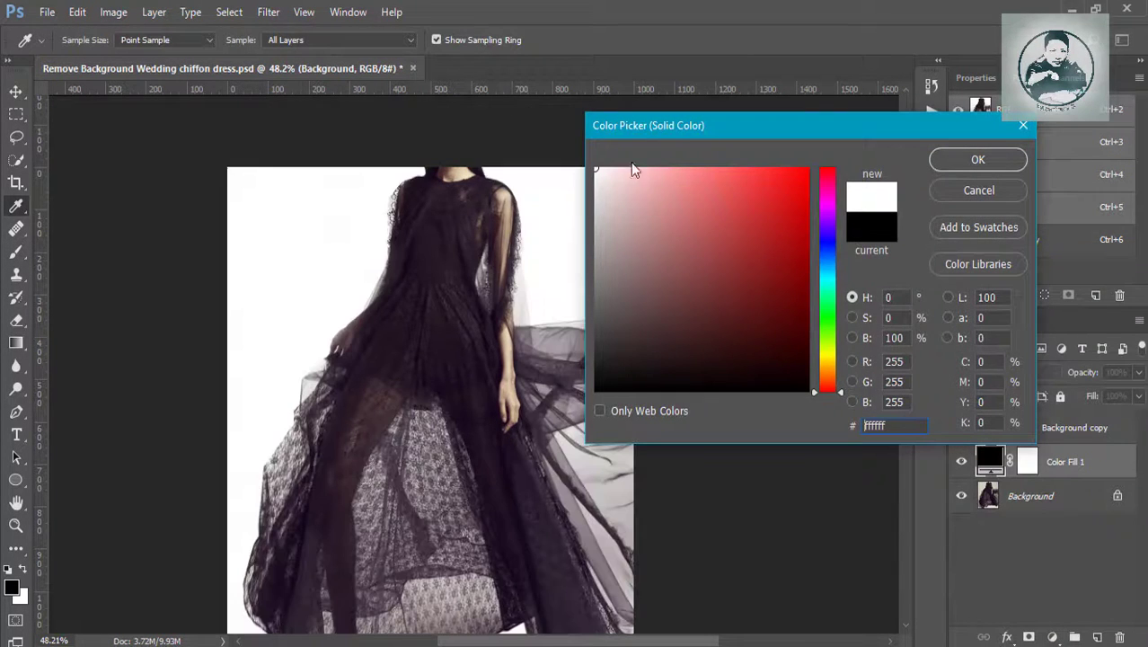
pyautogui.click(956, 163)
pyautogui.press('b')
pyautogui.scroll(5, 569, 333)
pyautogui.scroll(-1, 575, 340)
# Zoom and pan to bring the whole dress into view
pyautogui.scroll(-2, 574, 340)
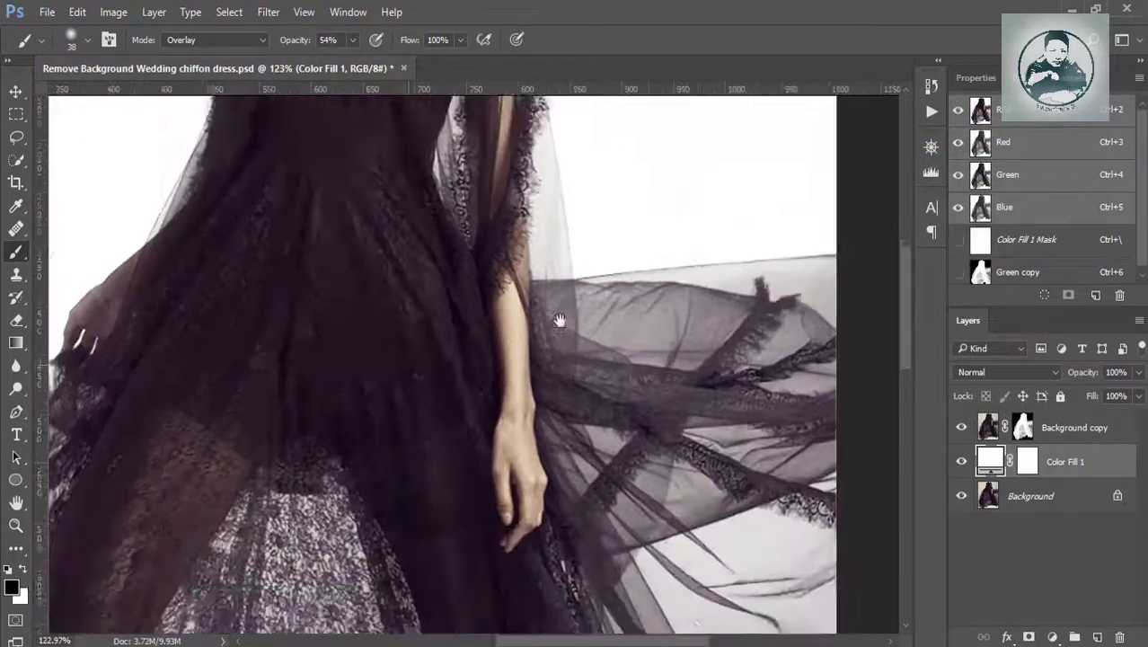
pyautogui.scroll(-5, 410, 354)
pyautogui.scroll(-3, 448, 405)
pyautogui.scroll(-2, 483, 310)
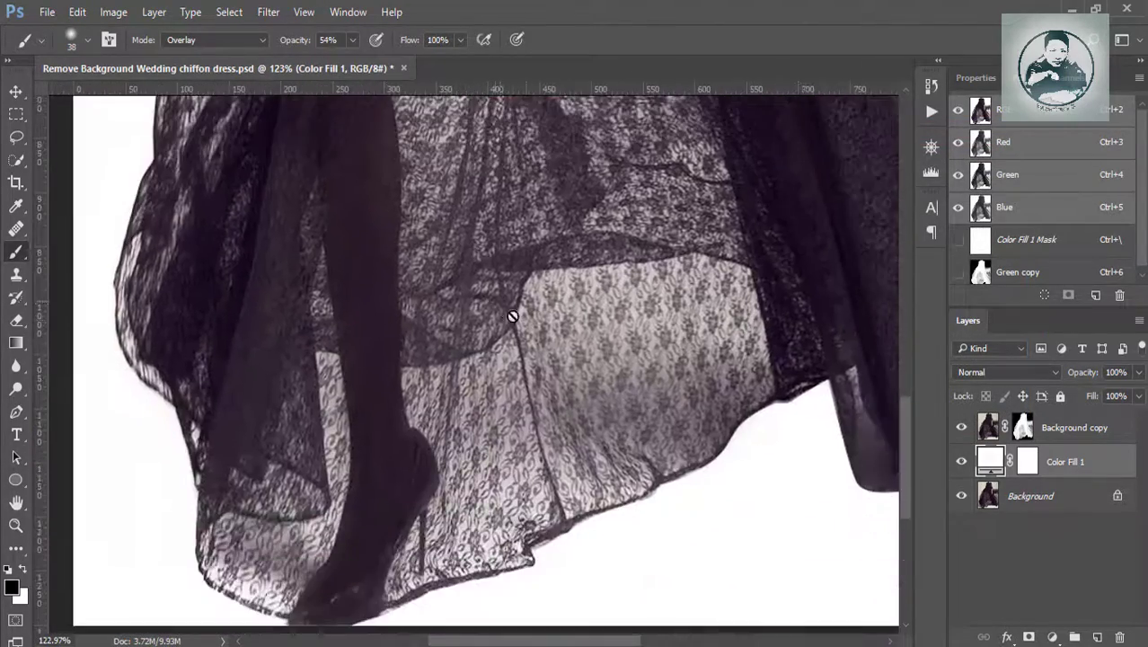
pyautogui.scroll(-2, 512, 301)
pyautogui.moveTo(660, 302); pyautogui.dragTo(512, 479)
pyautogui.scroll(-1, 571, 388)
pyautogui.scroll(-3, 571, 388)
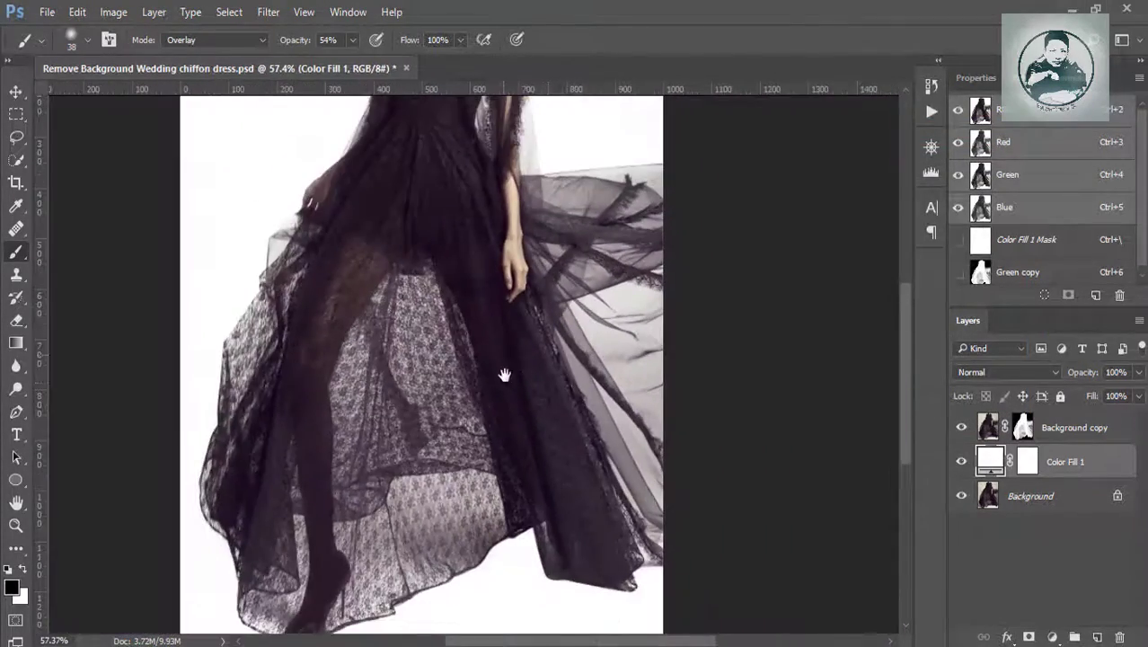
pyautogui.moveTo(505, 377); pyautogui.dragTo(513, 469)
pyautogui.scroll(-1, 456, 431)
pyautogui.scroll(-2, 511, 420)
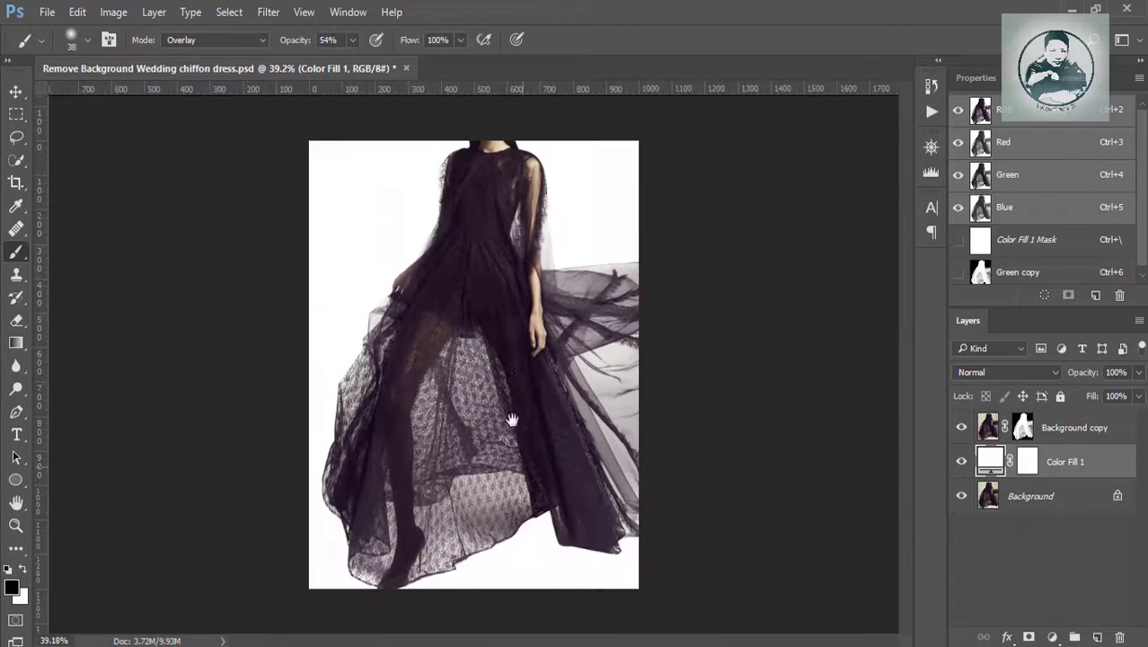
# Toggle layer visibility to check the cut-out, leaving Background hidden and Color Fill 1 visible
pyautogui.click(963, 464)
pyautogui.click(961, 495)
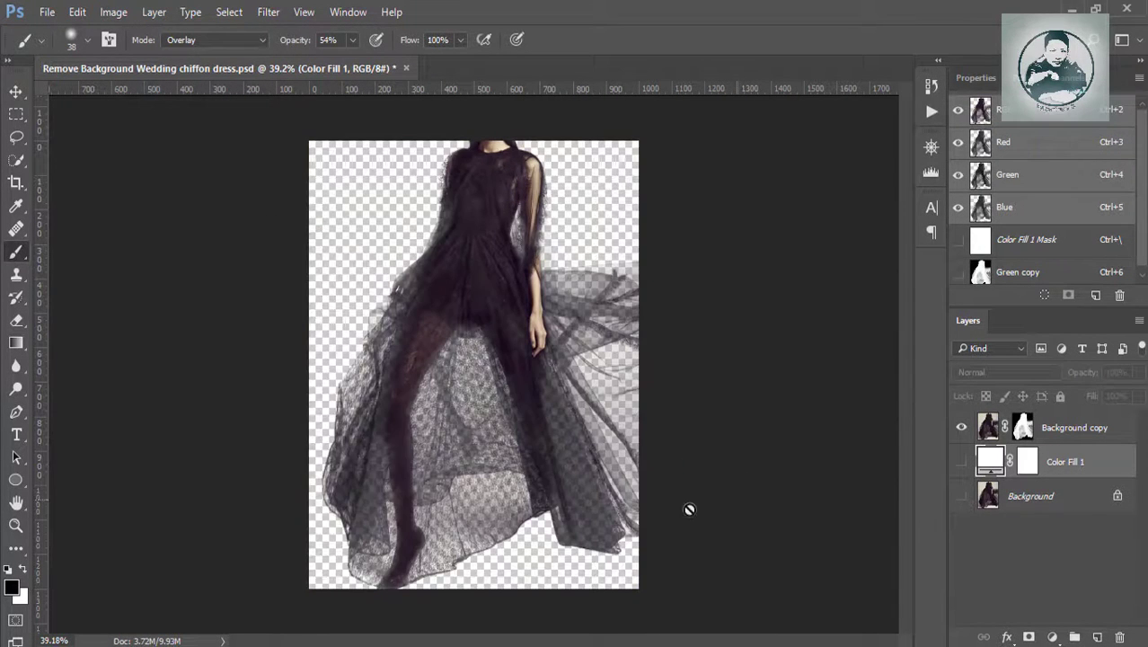
pyautogui.scroll(1, 596, 496)
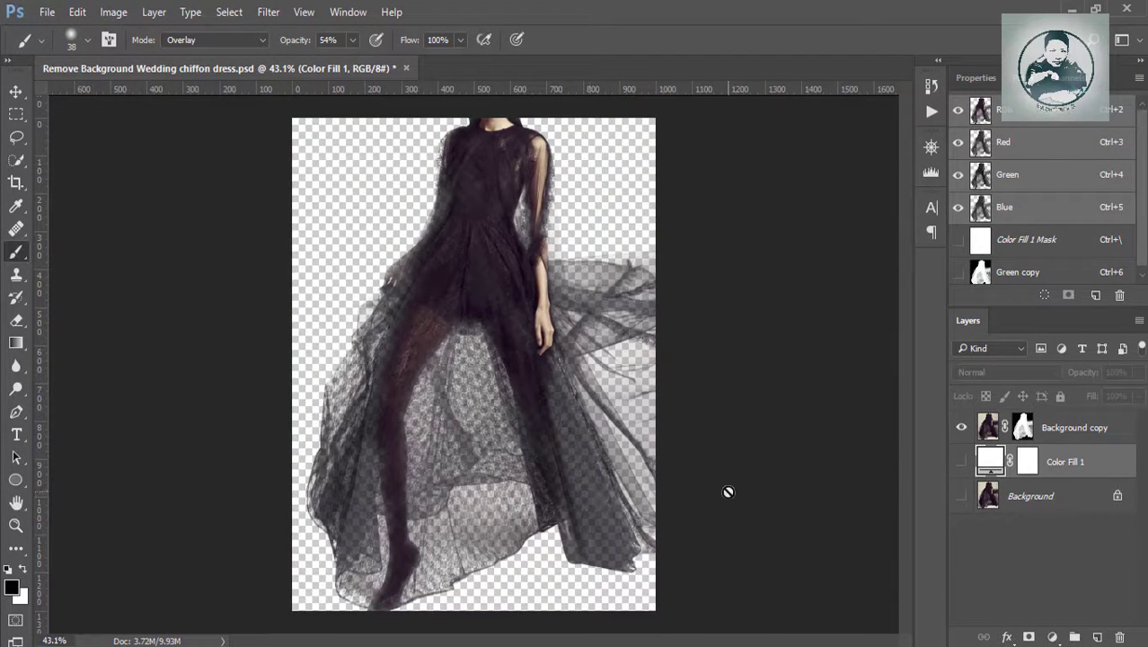
pyautogui.scroll(1, 581, 427)
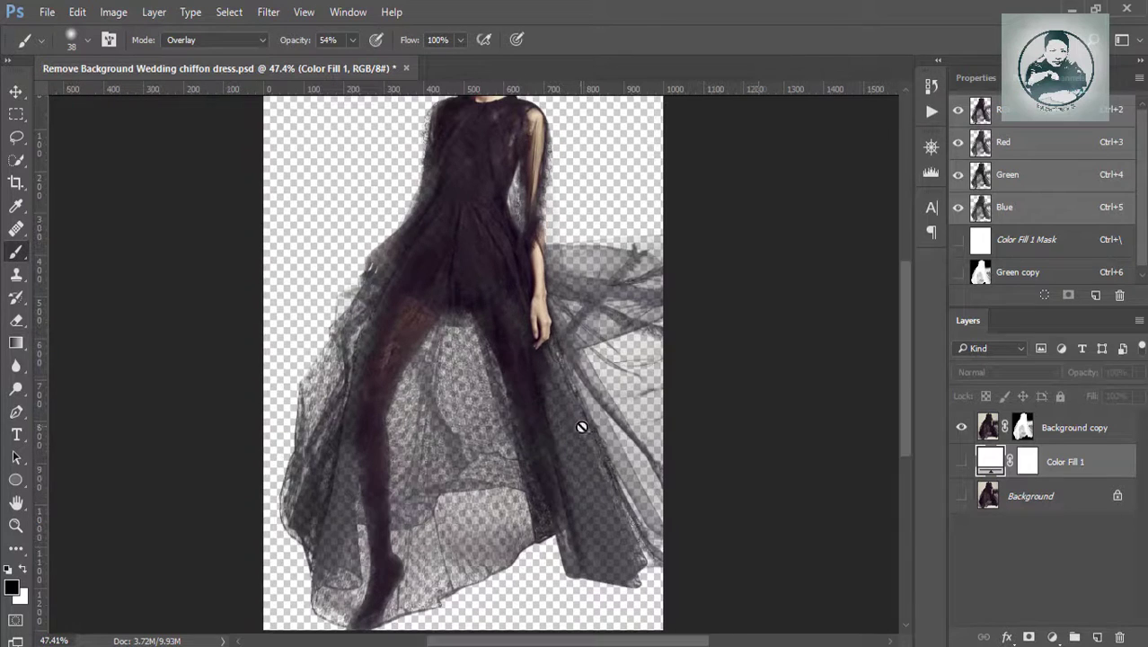
pyautogui.click(962, 462)
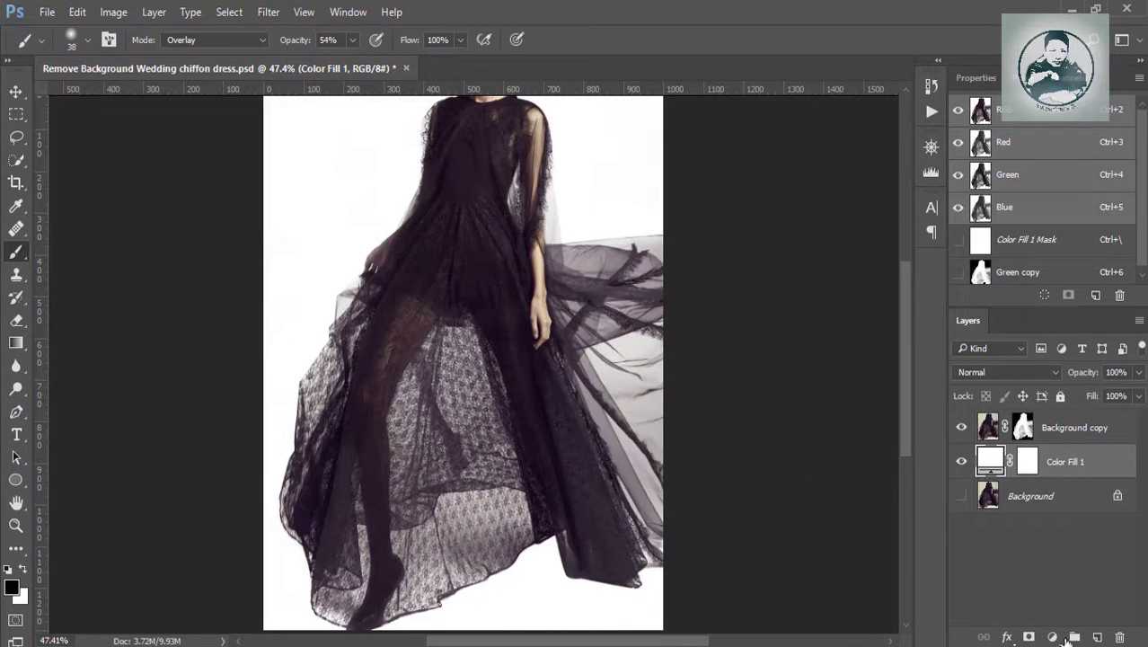
# Select the lower part of the canvas with a rectangular marquee
pyautogui.press('m')
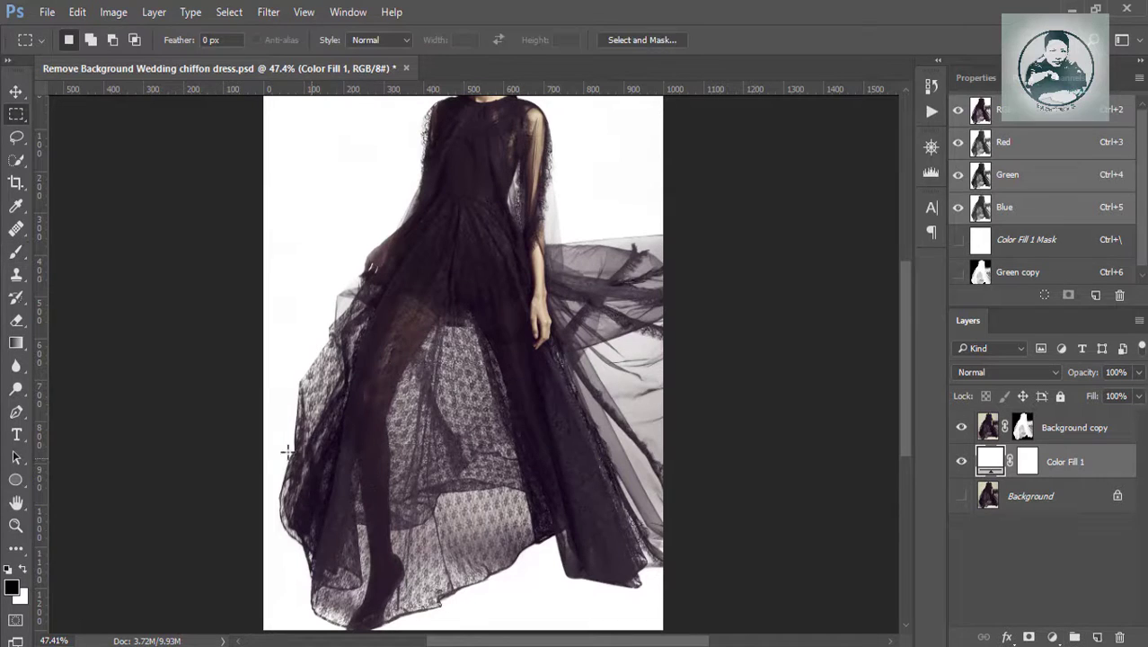
pyautogui.scroll(-1, 261, 400)
pyautogui.moveTo(291, 422); pyautogui.dragTo(716, 638)
pyautogui.scroll(1, 443, 423)
pyautogui.scroll(1, 443, 423)
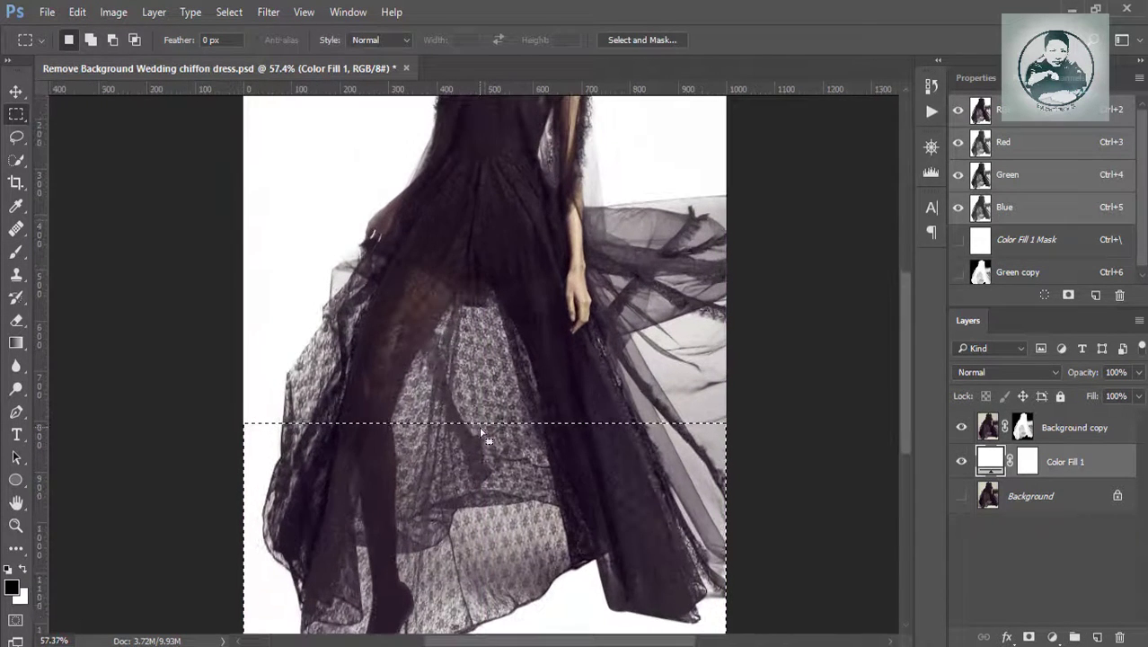
pyautogui.scroll(-1, 482, 440)
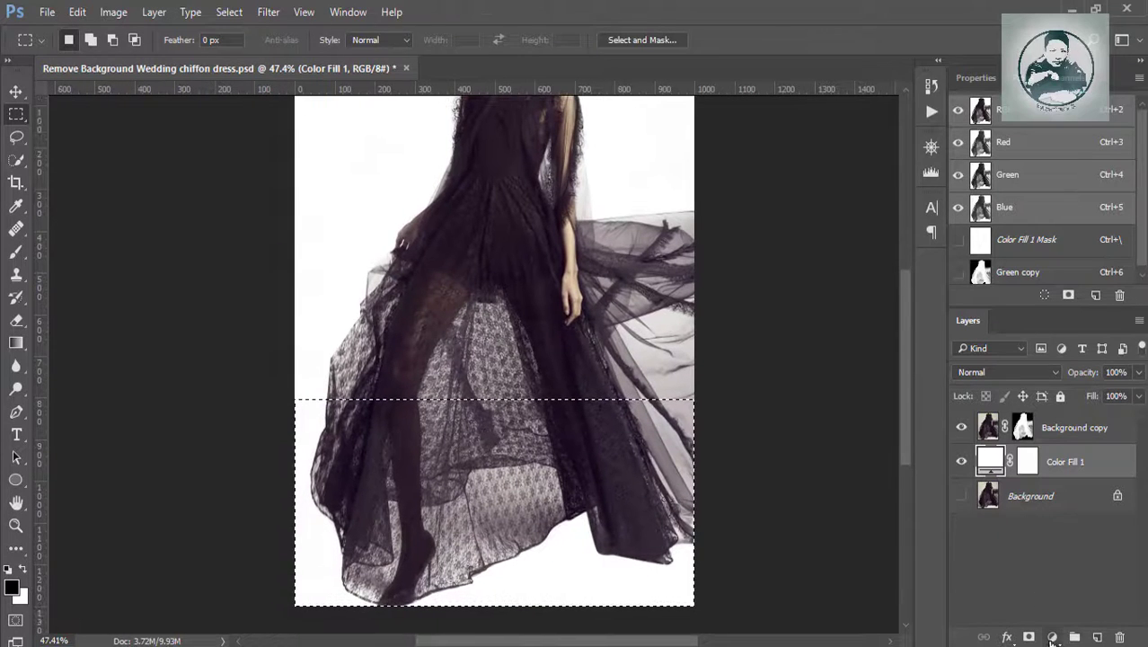
# Add a grey (bebebe) Solid Color fill, Color Fill 2, masked to the floor band
pyautogui.click(1052, 636)
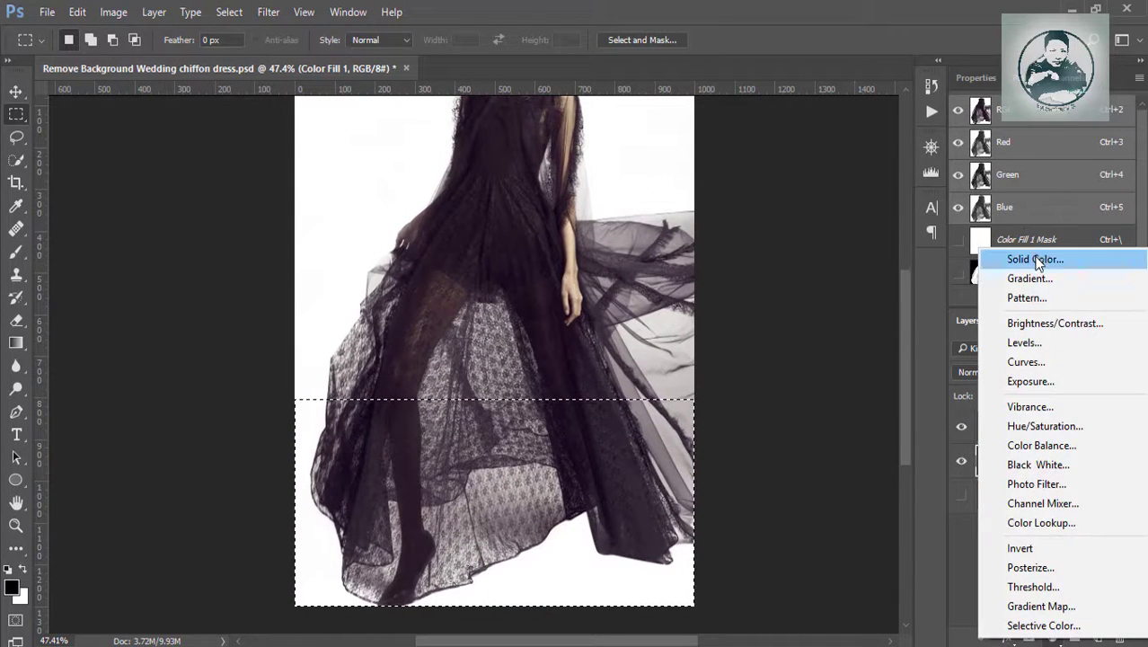
pyautogui.click(1024, 257)
pyautogui.moveTo(622, 279); pyautogui.dragTo(594, 217)
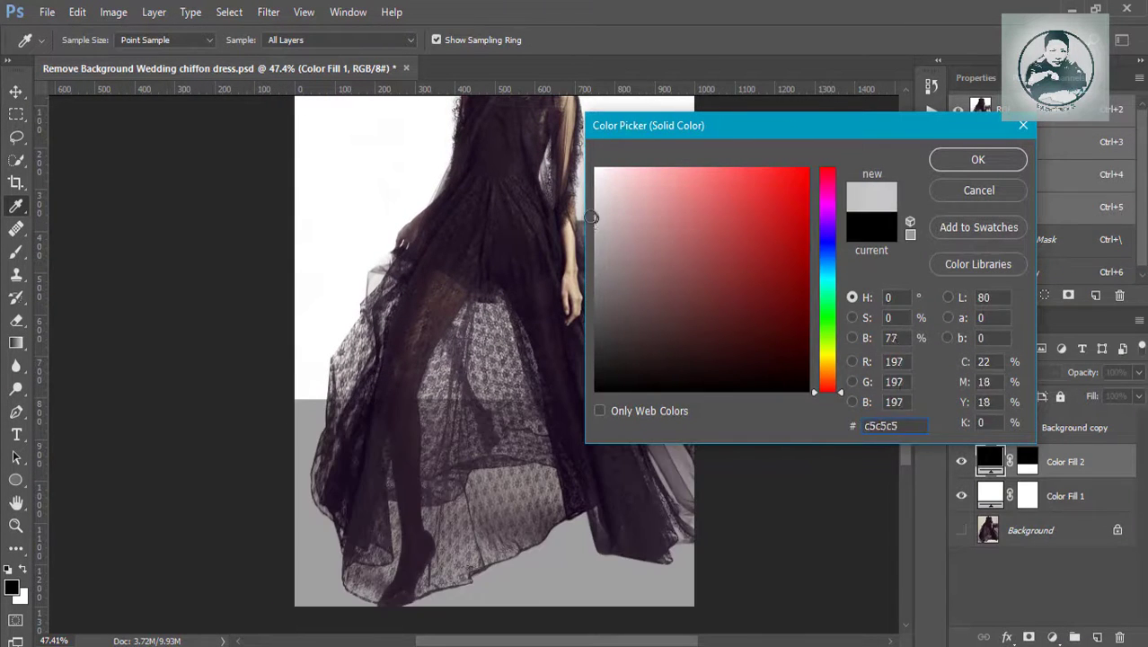
pyautogui.moveTo(598, 222); pyautogui.dragTo(635, 233)
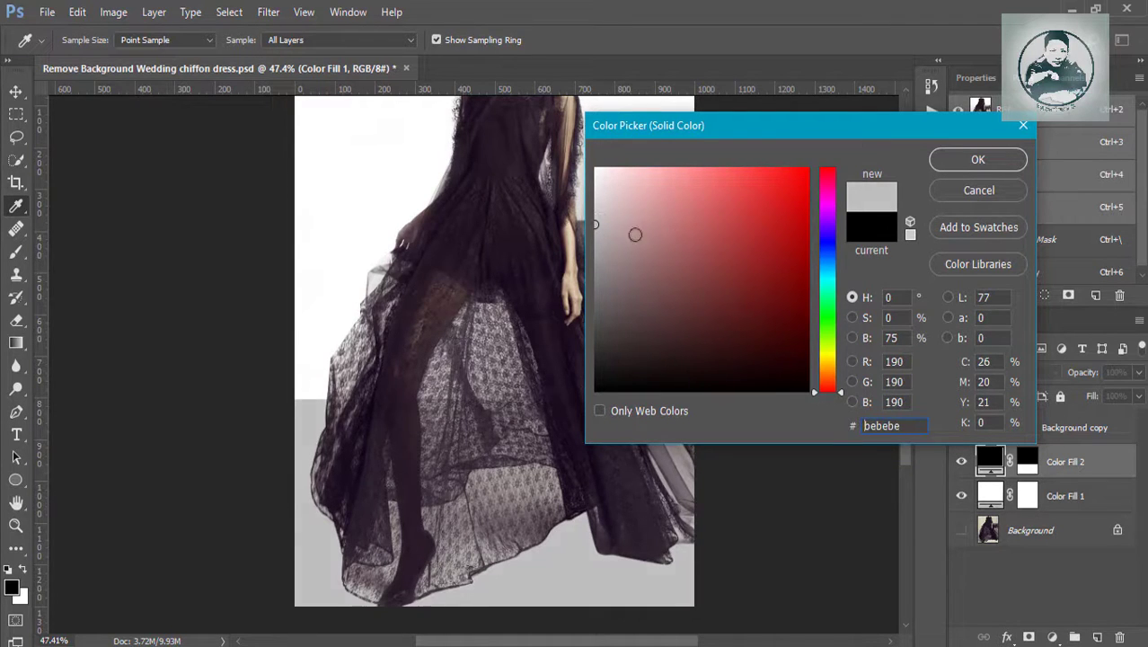
pyautogui.click(977, 159)
# Inspect the waist and hand area, then lower the Layers panel to enlarge the Channels list
pyautogui.scroll(1, 530, 434)
pyautogui.scroll(2, 530, 434)
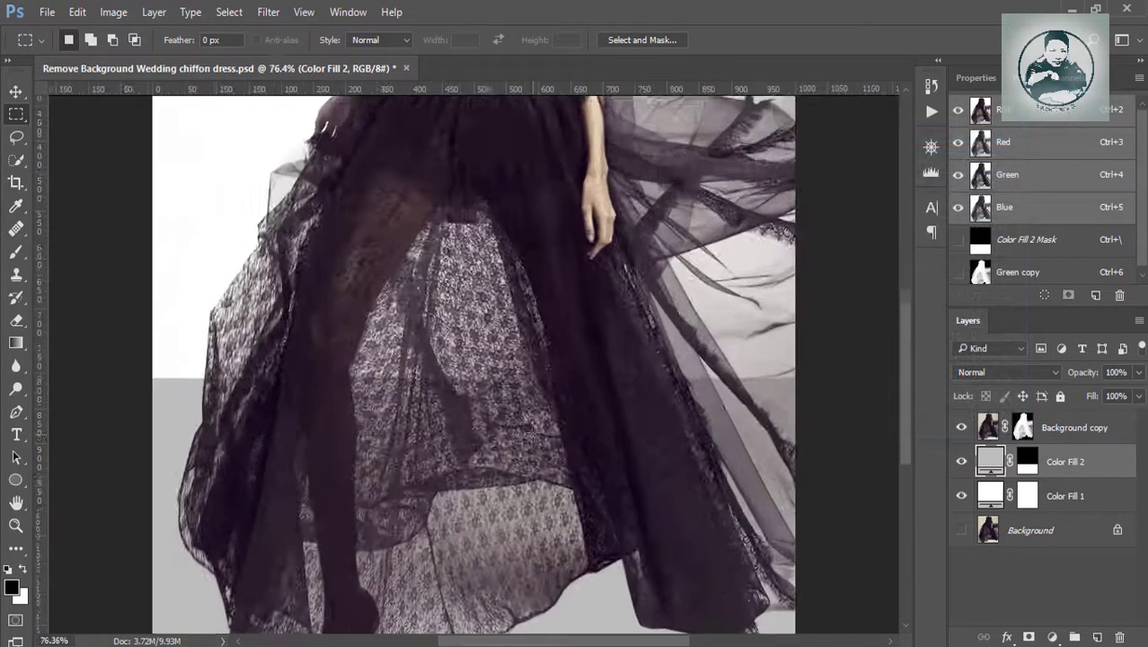
pyautogui.scroll(-1, 546, 418)
pyautogui.scroll(-1, 526, 444)
pyautogui.scroll(-1, 585, 419)
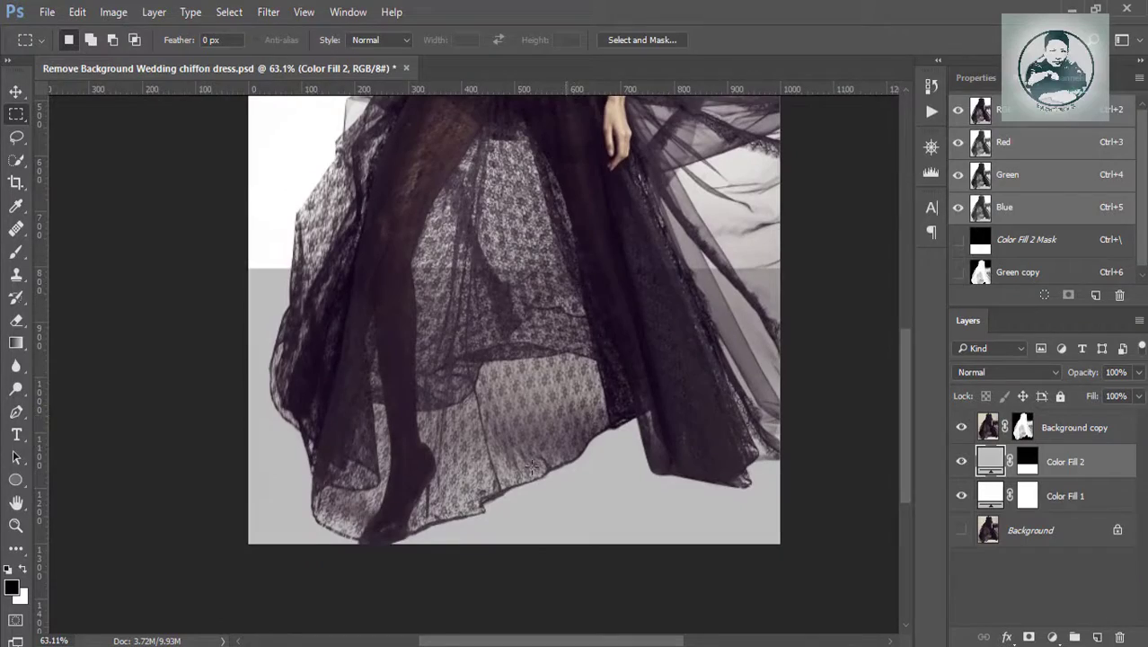
pyautogui.scroll(2, 597, 452)
pyautogui.scroll(2, 620, 458)
pyautogui.scroll(2, 633, 469)
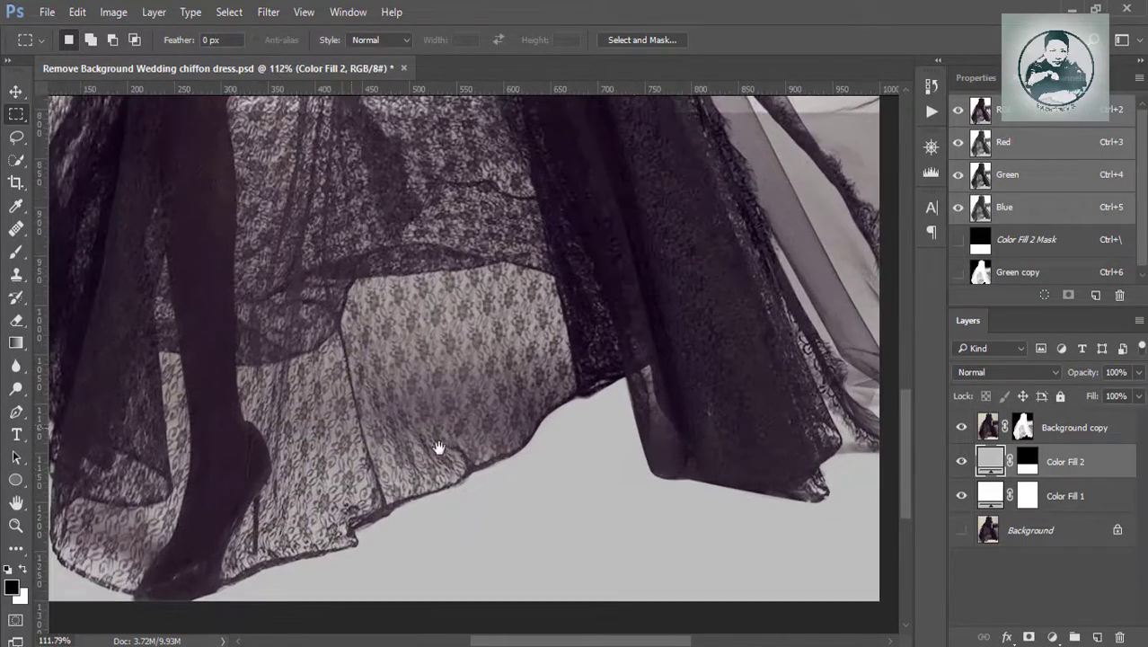
pyautogui.moveTo(439, 446)
pyautogui.mouseDown()
pyautogui.moveTo(495, 385)
pyautogui.moveTo(530, 463)
pyautogui.moveTo(525, 526)
pyautogui.moveTo(671, 350)
pyautogui.mouseUp()
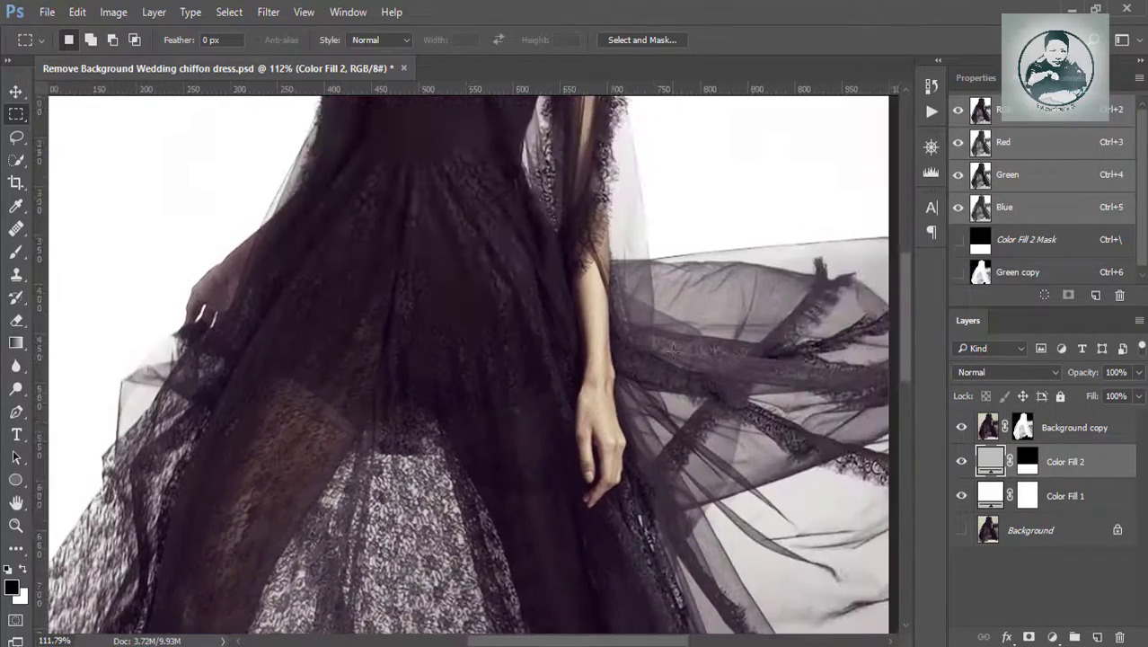
pyautogui.scroll(-3, 673, 349)
pyautogui.scroll(-2, 611, 391)
pyautogui.scroll(-1, 549, 431)
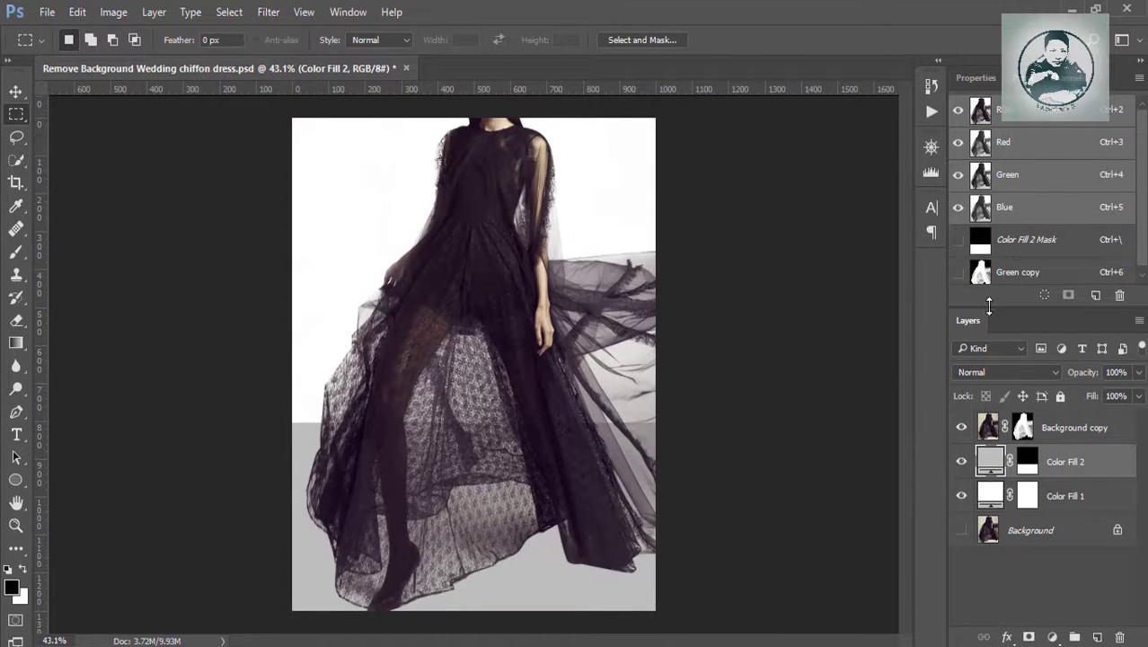
pyautogui.moveTo(988, 307); pyautogui.dragTo(992, 325)
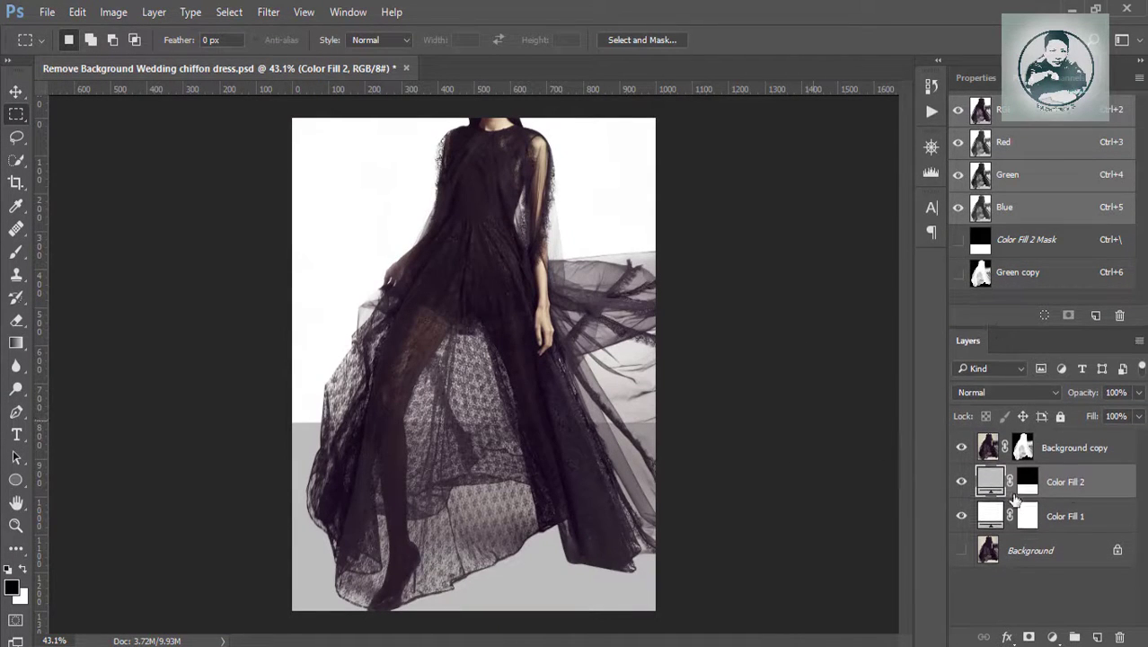
# Change Color Fill 1's backdrop colour to light grey (e8e8e8)
pyautogui.click(1054, 524)
pyautogui.doubleClick(988, 515)
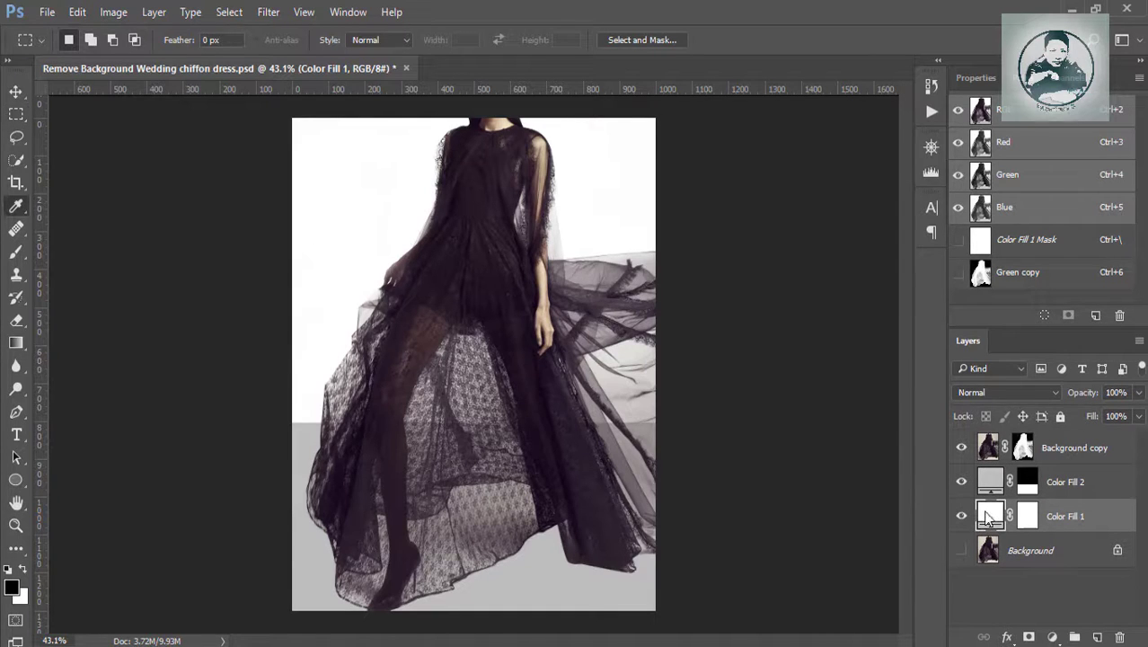
pyautogui.click(596, 178)
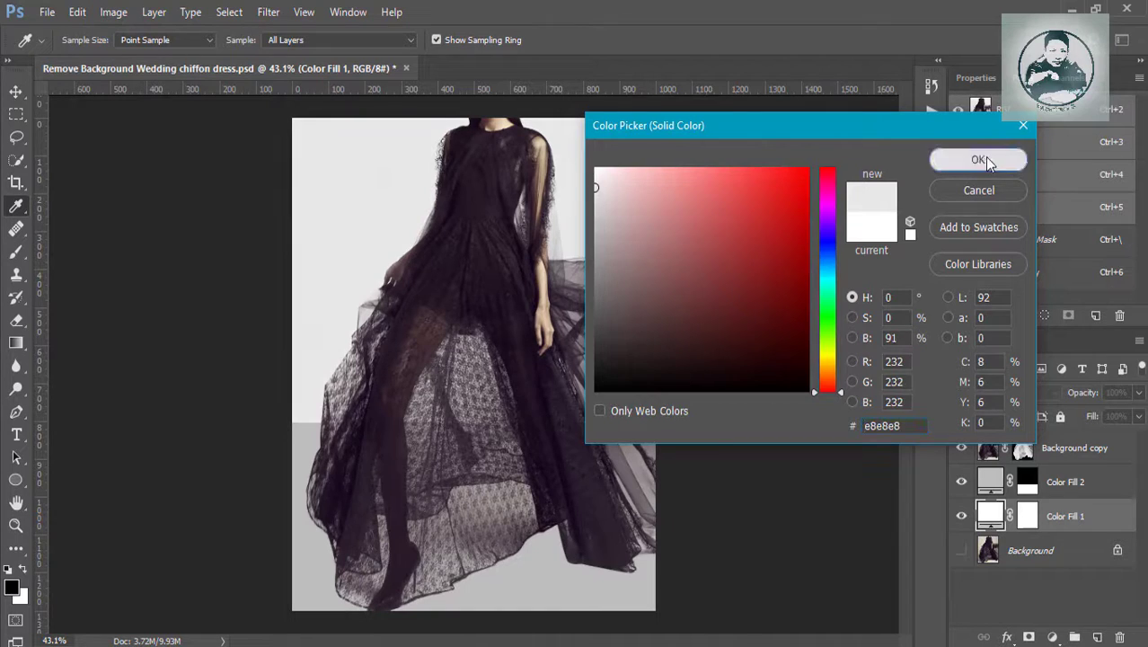
pyautogui.click(977, 159)
# Shorten the grey floor band by transforming its mask's top edge downward
pyautogui.click(1027, 482)
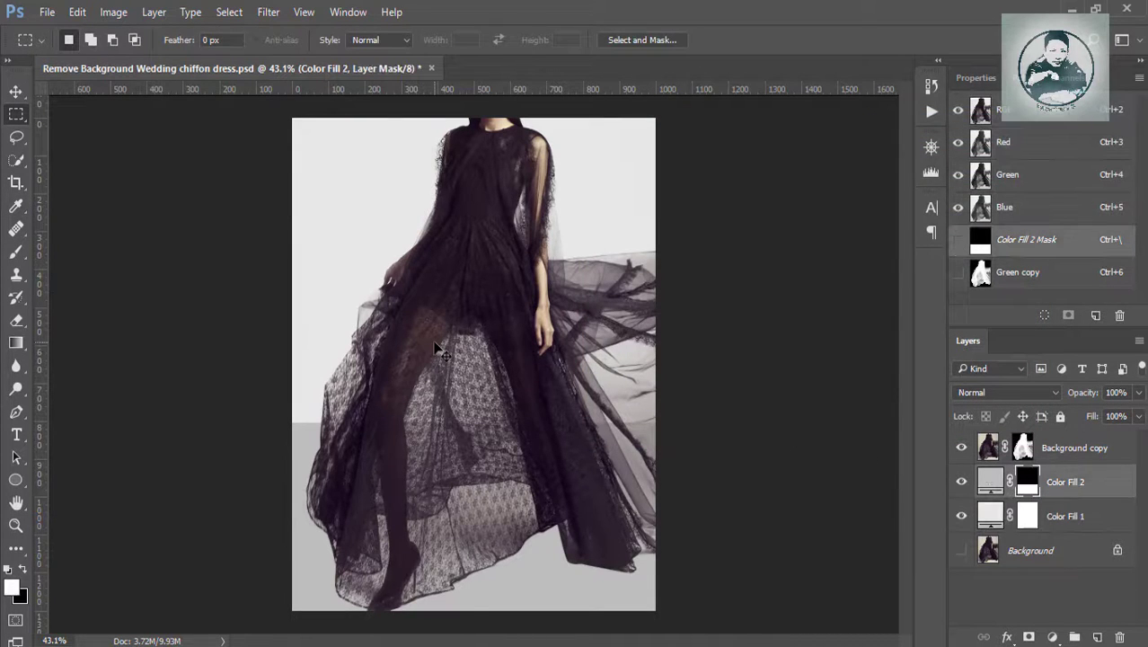
pyautogui.hotkey('ctrl', 't')
pyautogui.moveTo(474, 424); pyautogui.dragTo(478, 466)
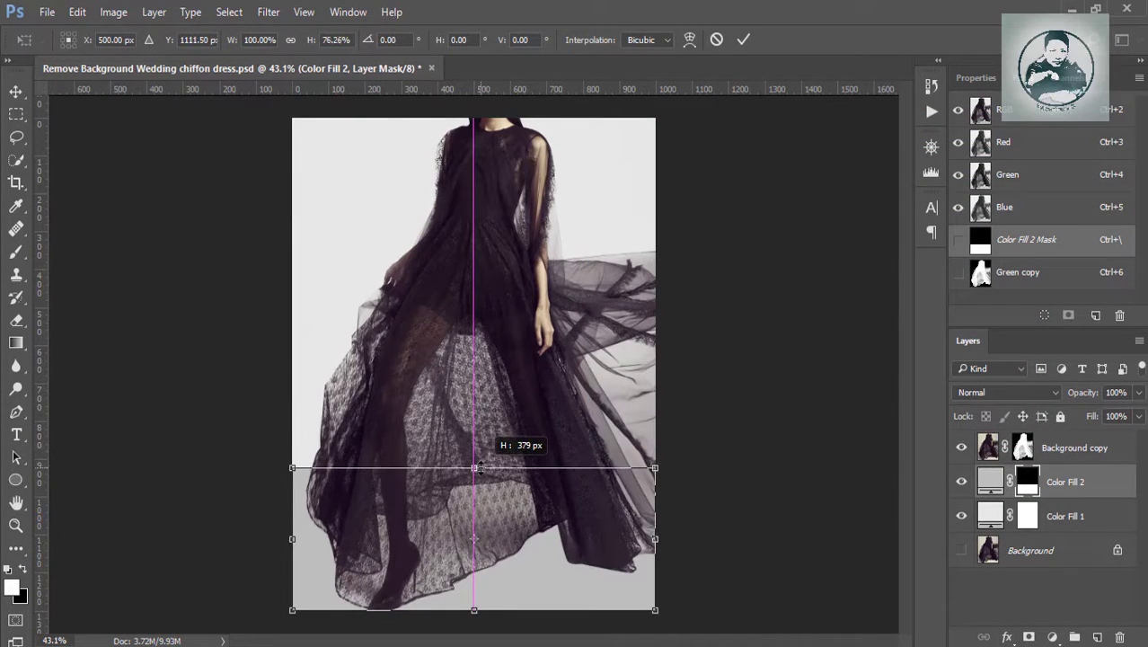
pyautogui.press('Return')
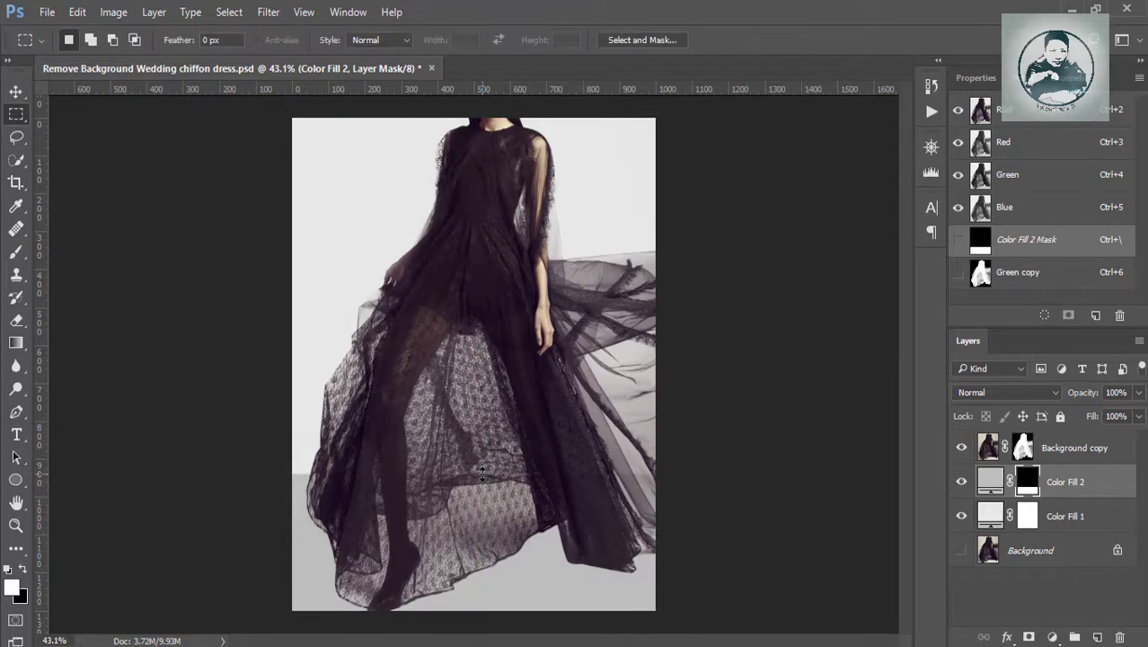
pyautogui.keyDown('alt'); pyautogui.scroll(3, 333, 472); pyautogui.keyUp('alt')
pyautogui.scroll(2, 517, 493)
pyautogui.scroll(-2, 649, 445)
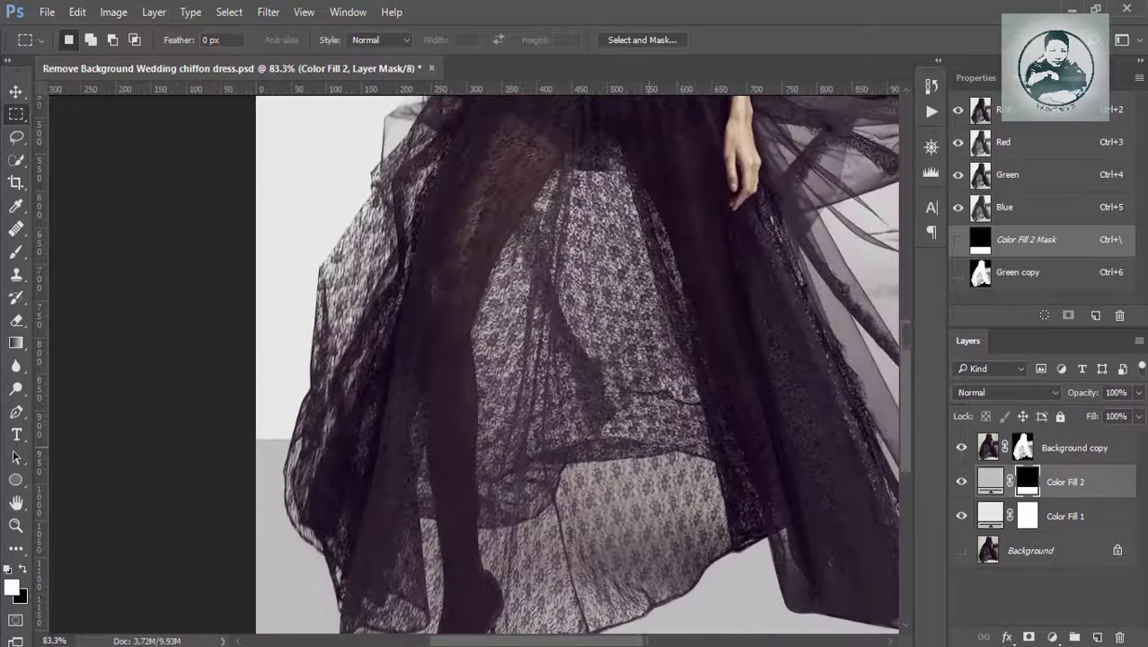
pyautogui.click(1062, 452)
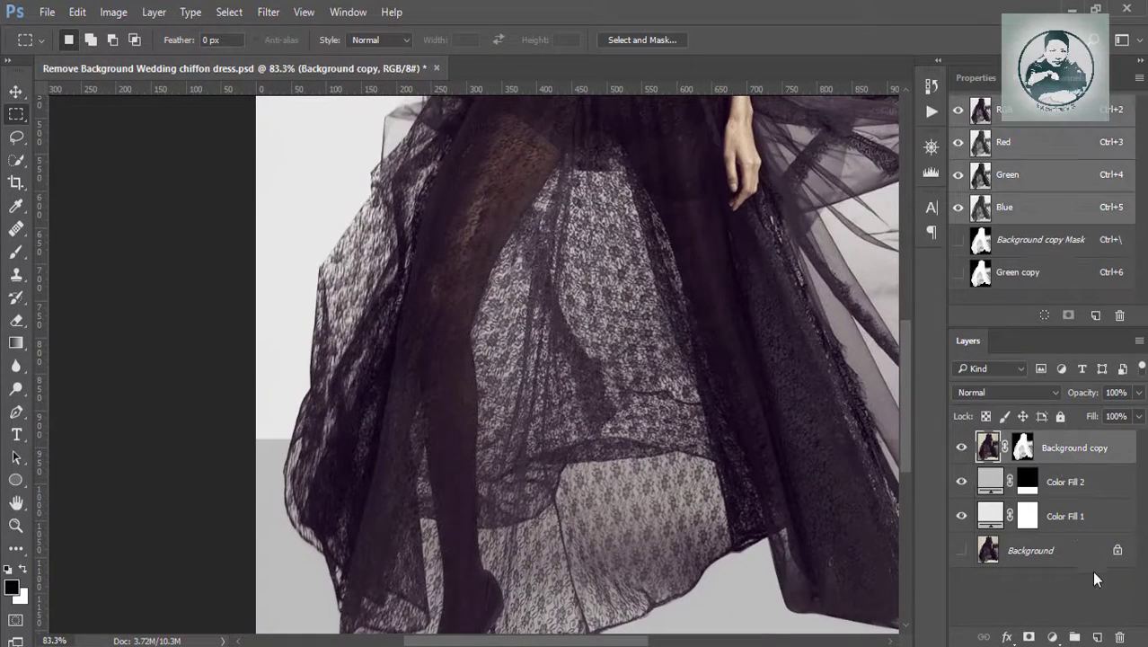
pyautogui.click(1070, 490)
pyautogui.scroll(-2, 574, 358)
pyautogui.scroll(-2, 575, 358)
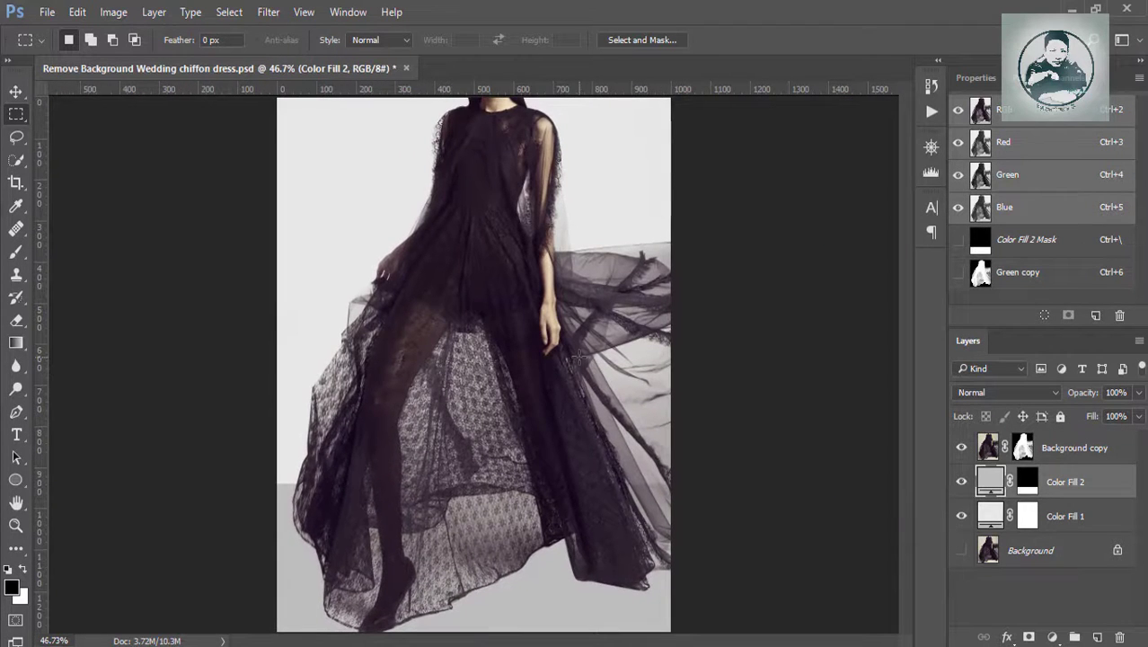
# Add a Color Balance layer with midtones Red +49, Magenta −82, Yellow −70
pyautogui.click(1052, 636)
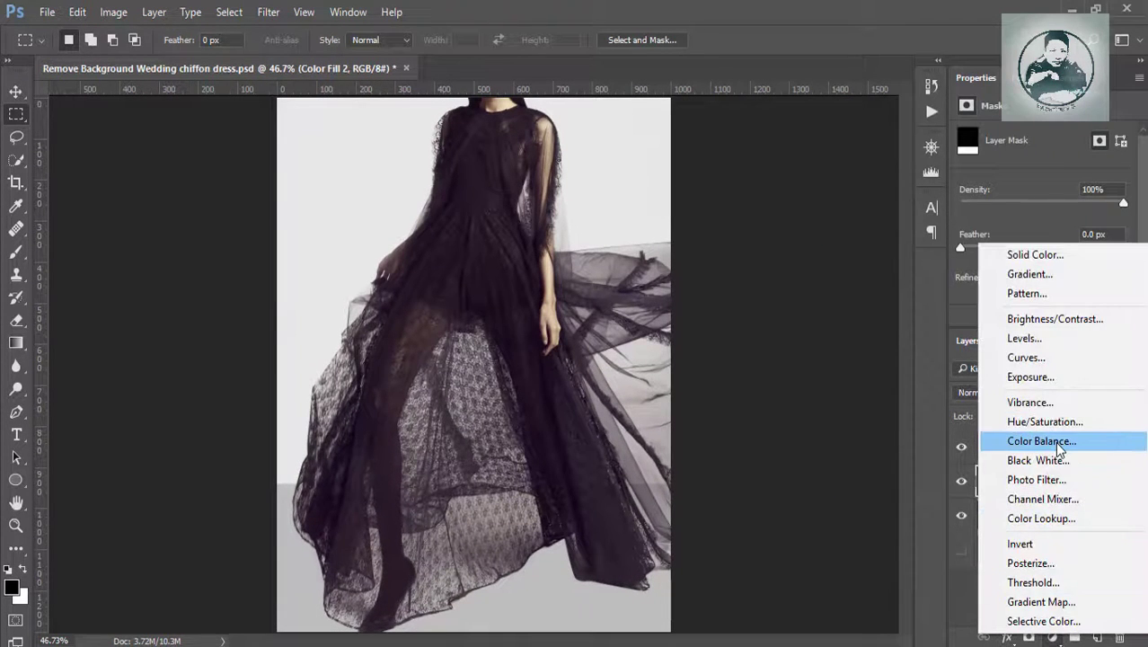
pyautogui.click(1042, 441)
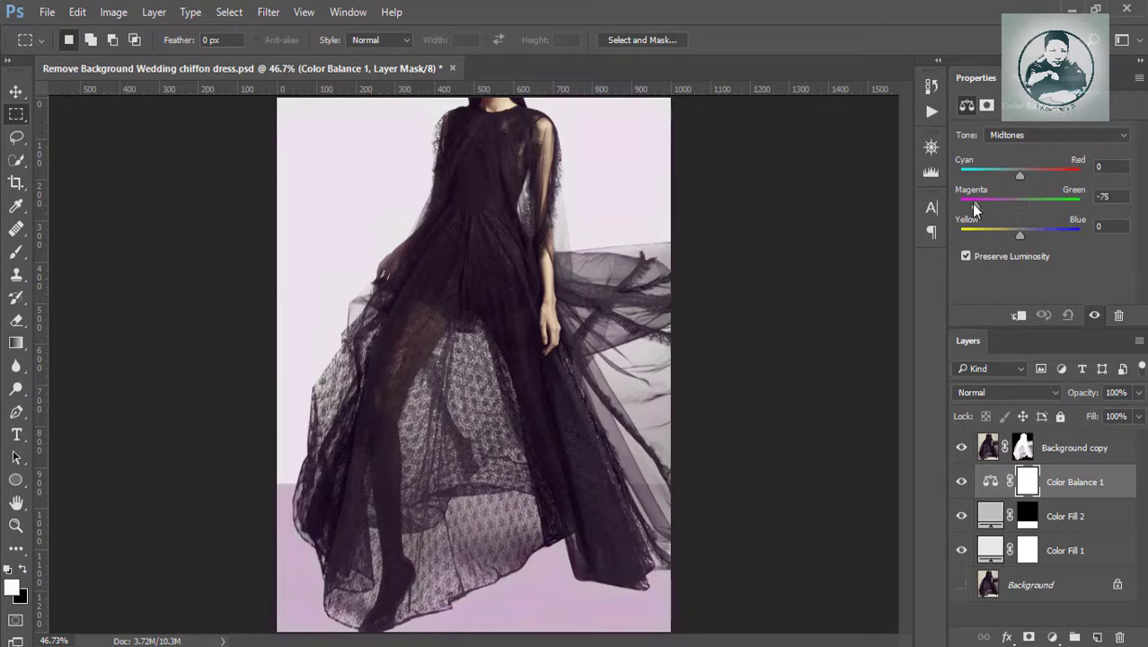
pyautogui.moveTo(959, 206)
pyautogui.mouseDown()
pyautogui.moveTo(1078, 235)
pyautogui.moveTo(995, 235)
pyautogui.mouseUp()
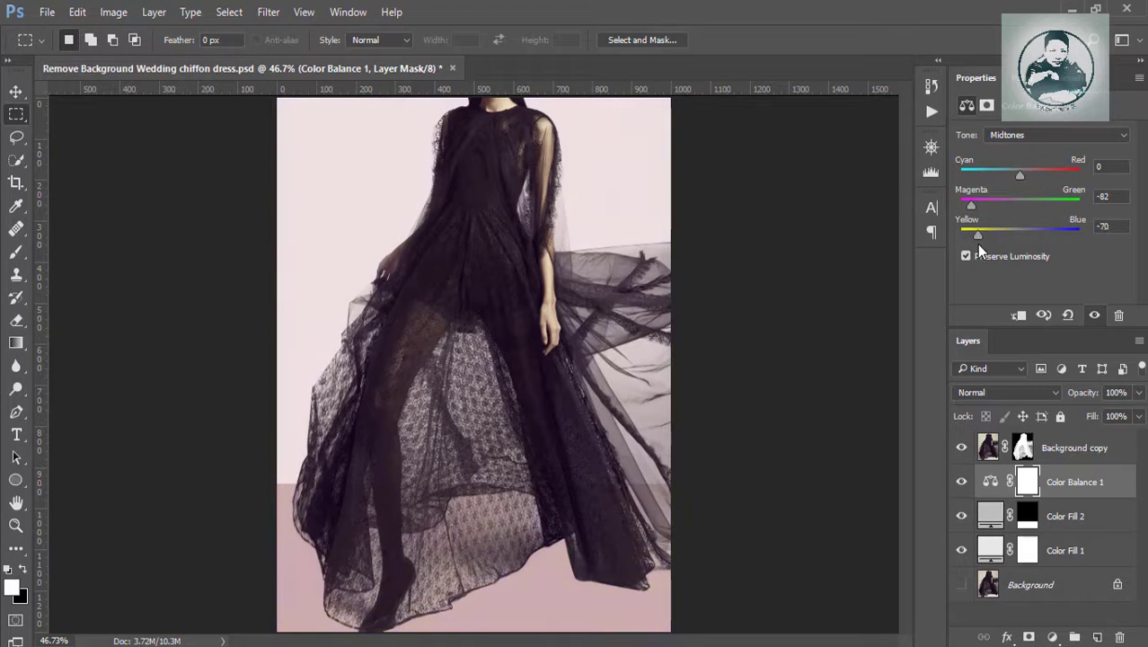
pyautogui.moveTo(1054, 176); pyautogui.dragTo(1047, 175)
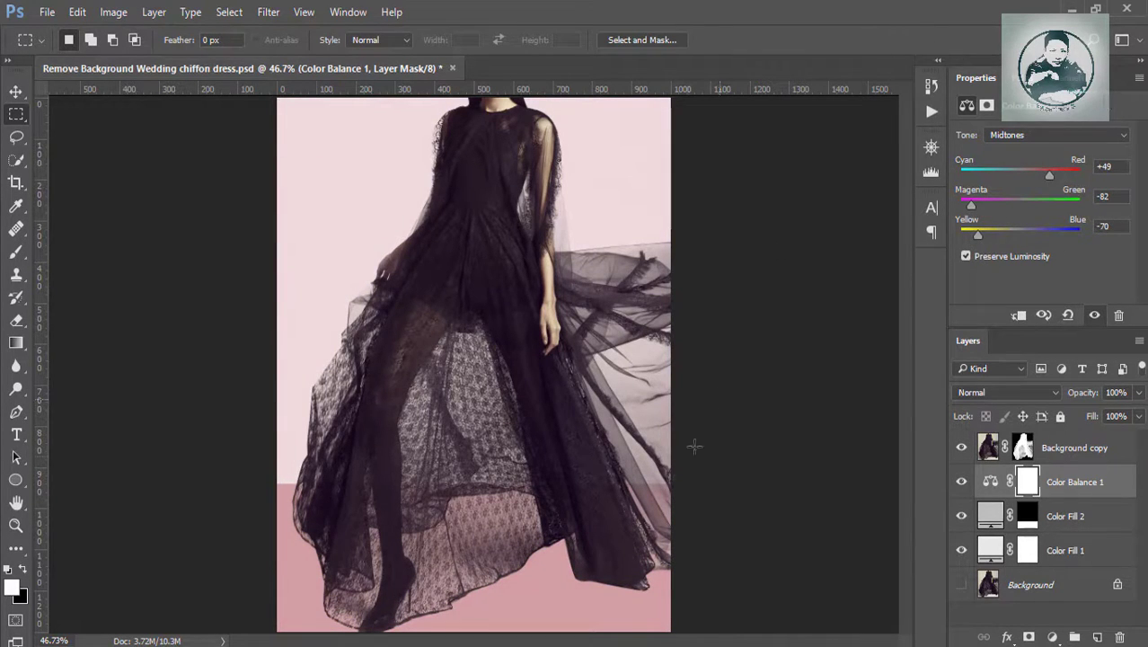
pyautogui.scroll(2, 694, 445)
pyautogui.scroll(1, 545, 379)
pyautogui.scroll(1, 401, 420)
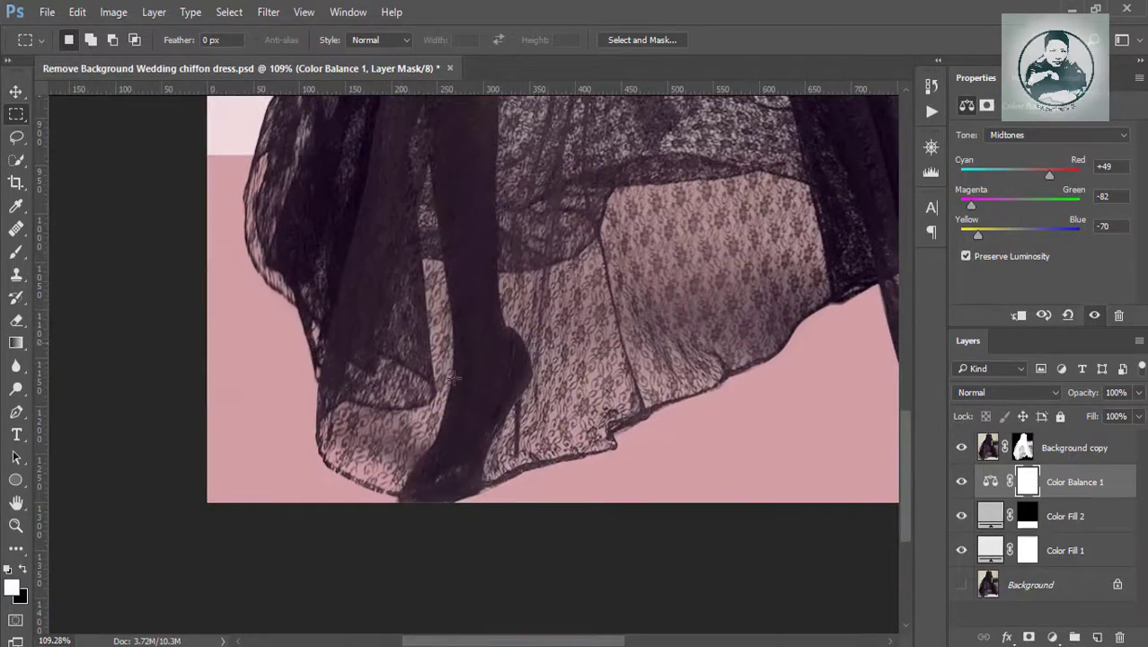
pyautogui.moveTo(683, 341); pyautogui.dragTo(647, 408)
pyautogui.scroll(3, 636, 385)
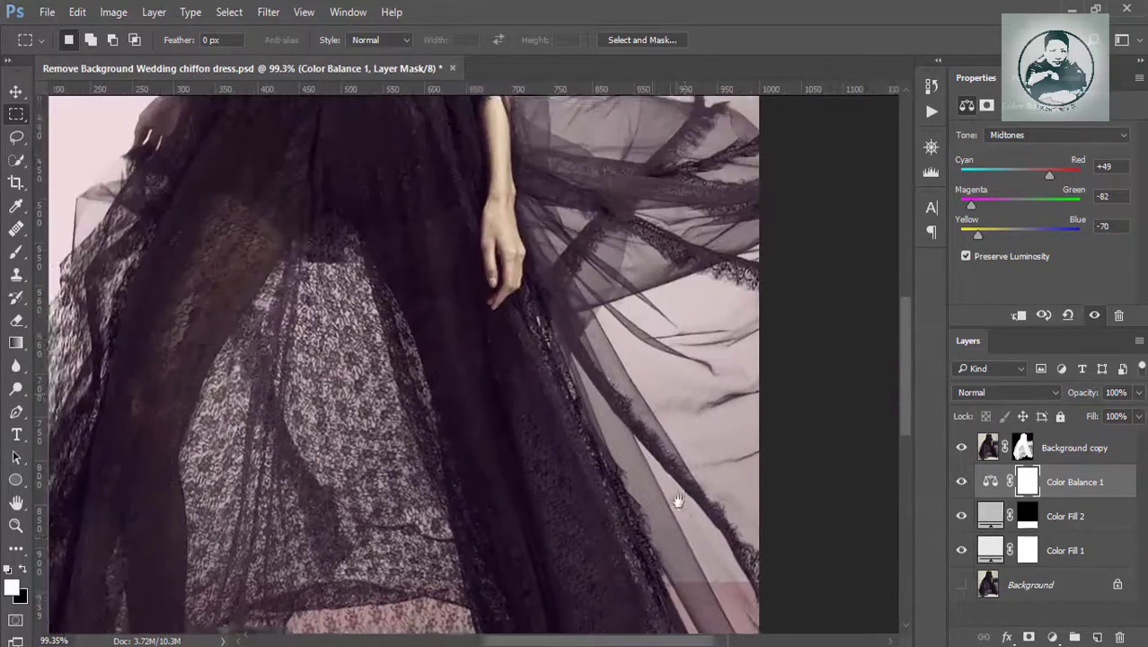
pyautogui.scroll(3, 649, 437)
pyautogui.scroll(3, 648, 455)
pyautogui.scroll(2, 626, 426)
pyautogui.scroll(2, 625, 427)
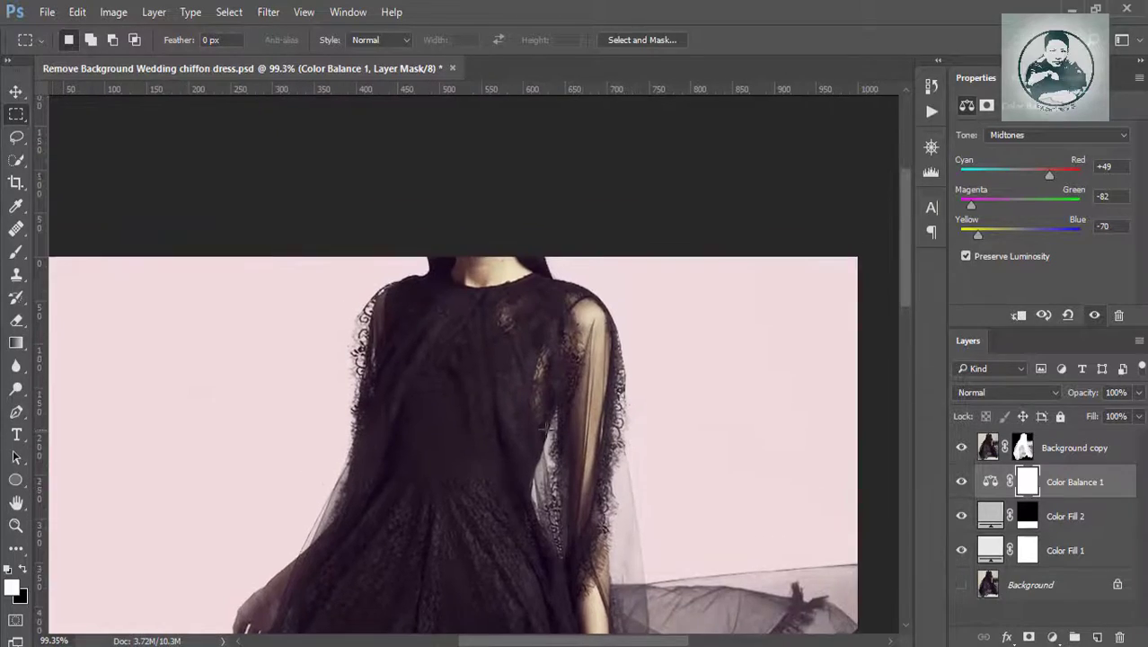
pyautogui.scroll(-2, 525, 384)
pyautogui.scroll(3, 526, 385)
pyautogui.scroll(2, 498, 339)
pyautogui.scroll(-1, 499, 338)
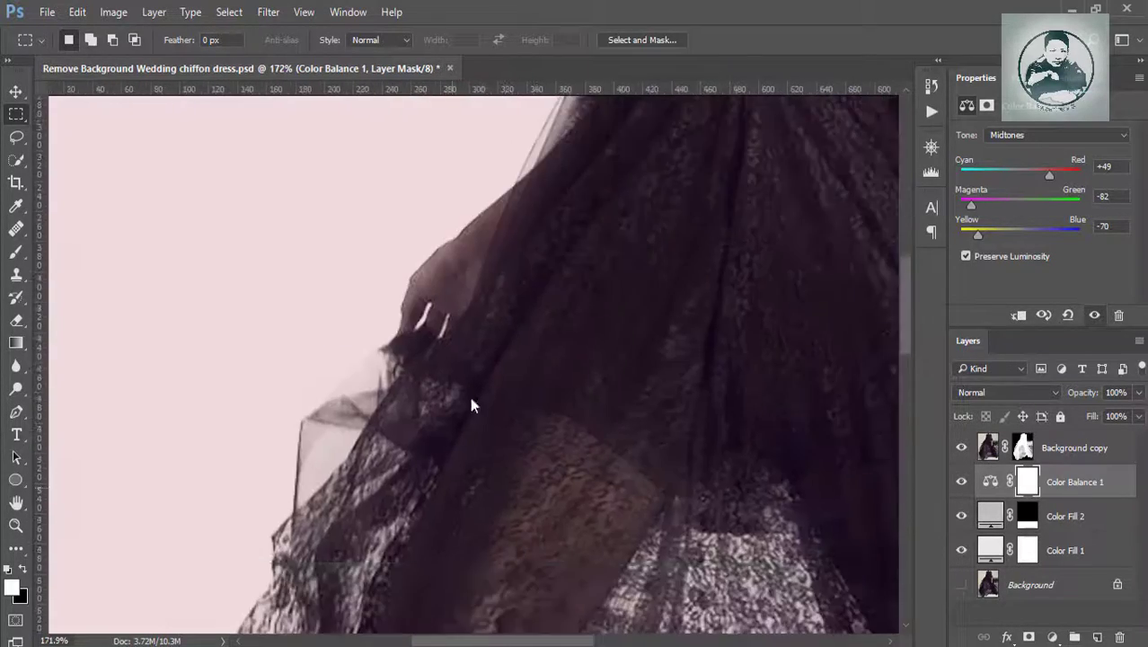
pyautogui.moveTo(472, 402); pyautogui.dragTo(505, 368)
pyautogui.scroll(-3, 505, 368)
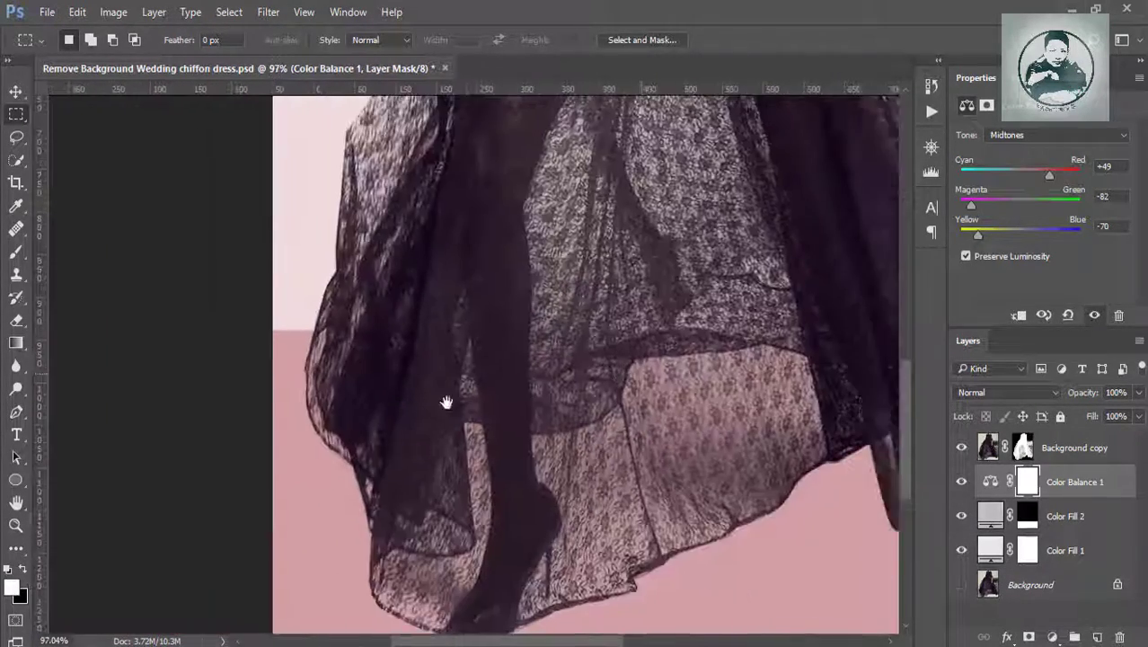
pyautogui.moveTo(448, 402); pyautogui.dragTo(601, 448)
pyautogui.hscroll(3, 630, 474)
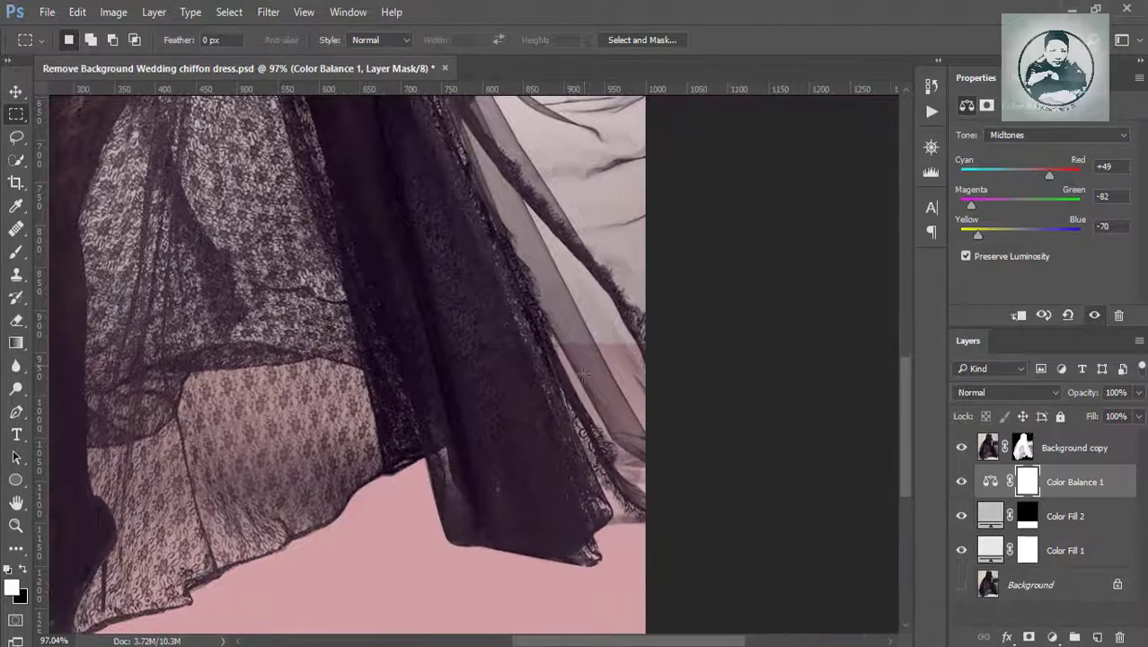
pyautogui.hscroll(-5, 405, 478)
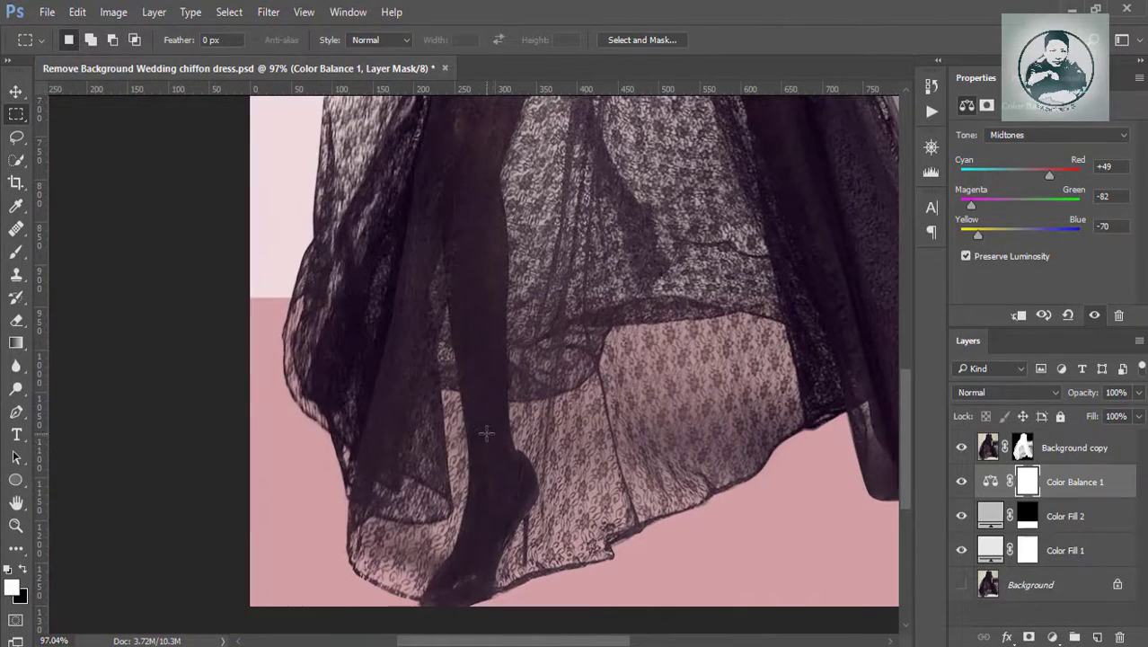
pyautogui.scroll(-2, 485, 433)
pyautogui.scroll(-2, 485, 434)
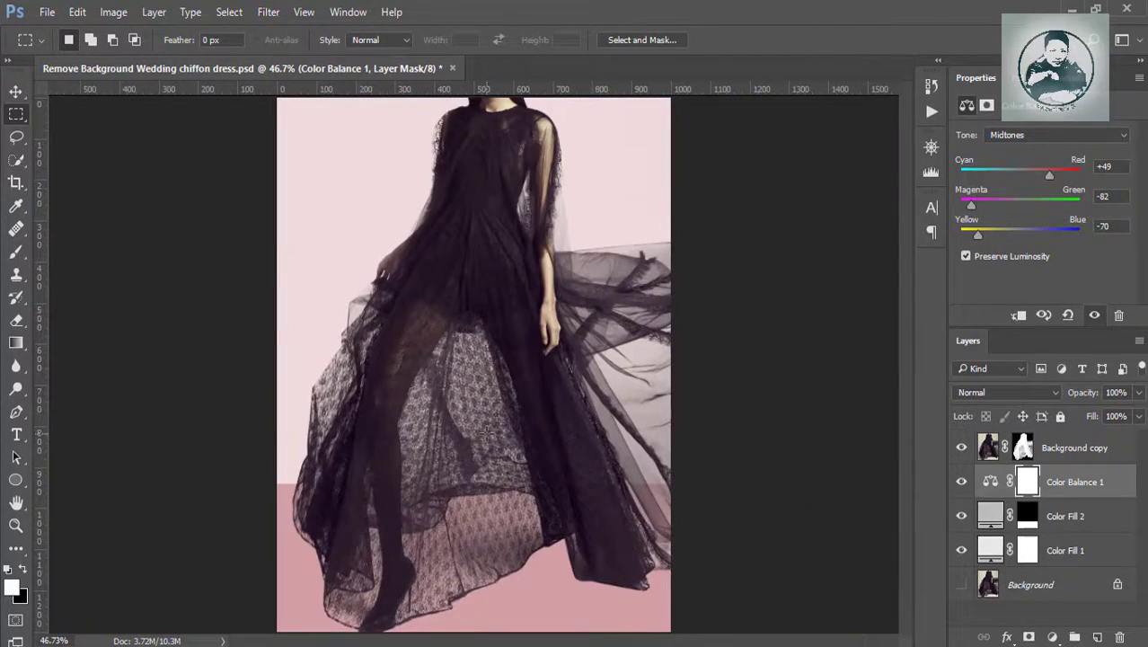